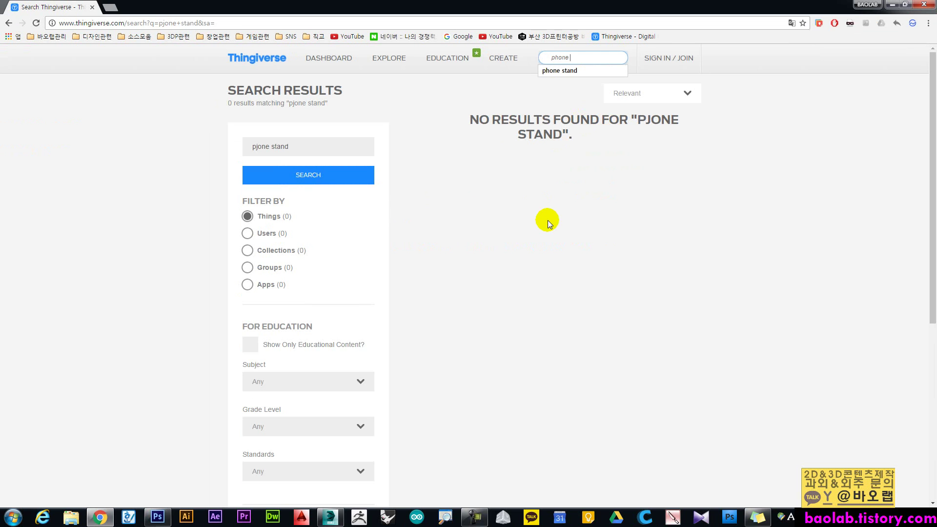
# Search Thingiverse for "phone stand" and look through the result pages for a suitable stand design
pyautogui.press('Return')
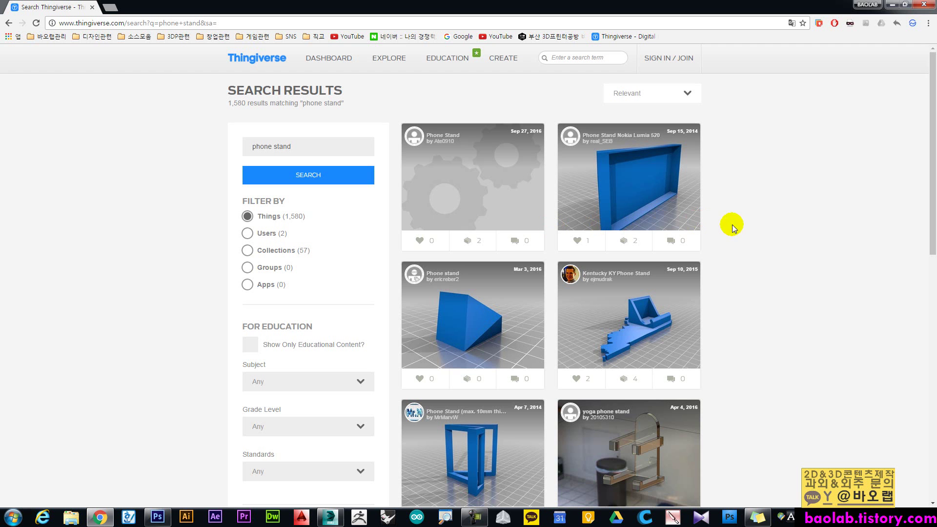
pyautogui.scroll(-3, 736, 224)
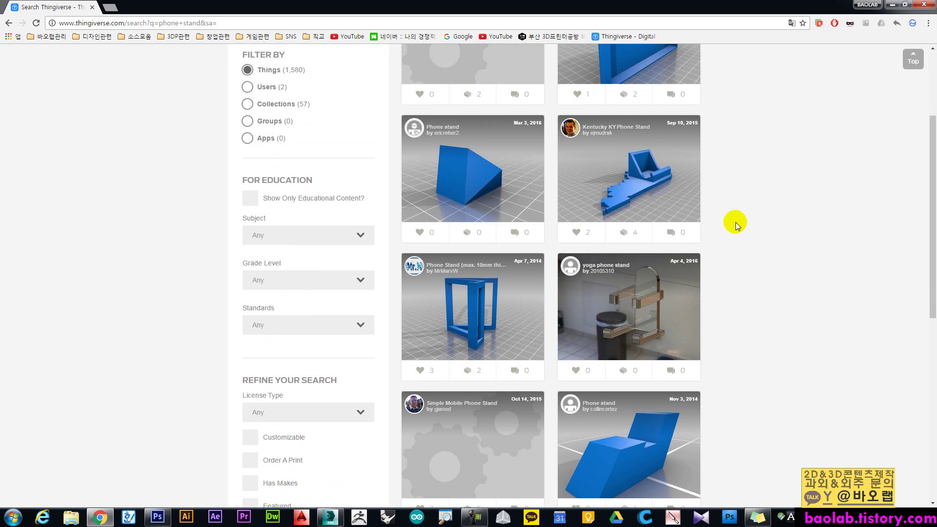
pyautogui.scroll(3, 736, 224)
pyautogui.scroll(-3, 736, 223)
pyautogui.scroll(-5, 735, 223)
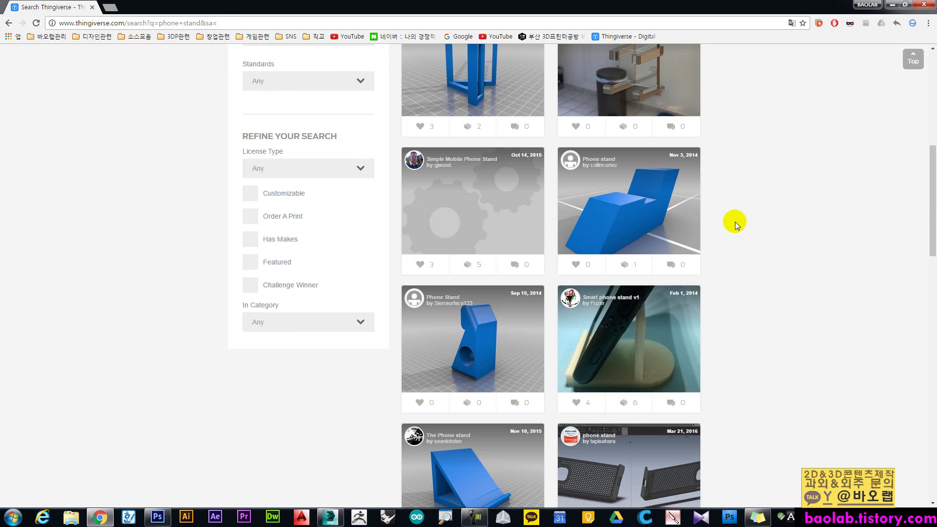
pyautogui.scroll(-10, 735, 222)
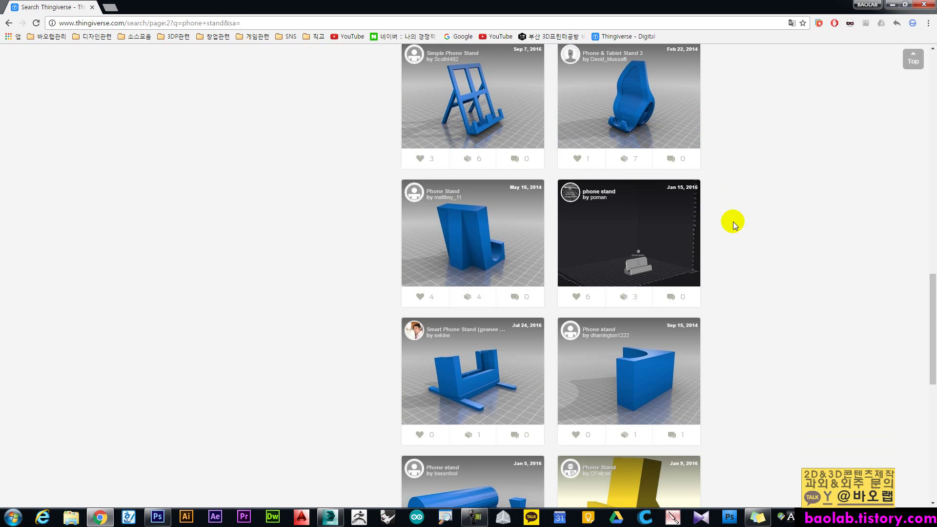
pyautogui.scroll(-4, 733, 222)
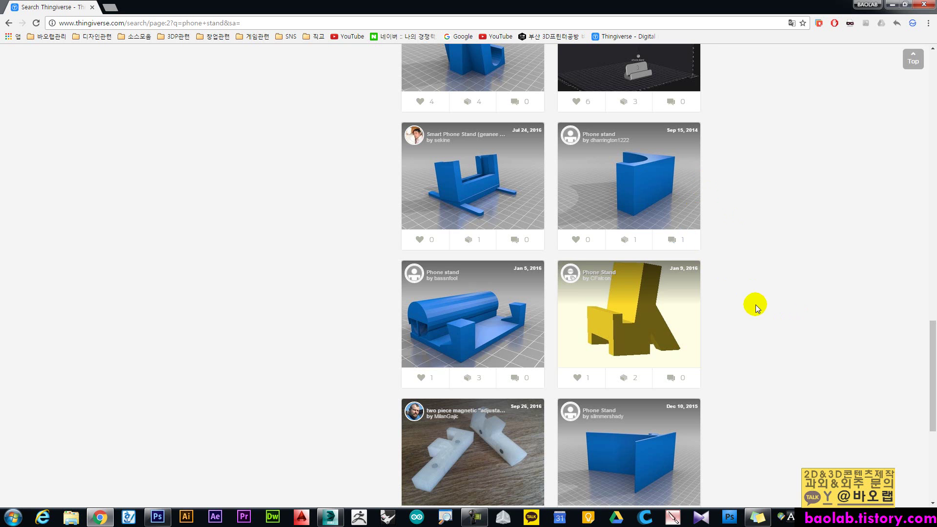
pyautogui.scroll(-6, 754, 305)
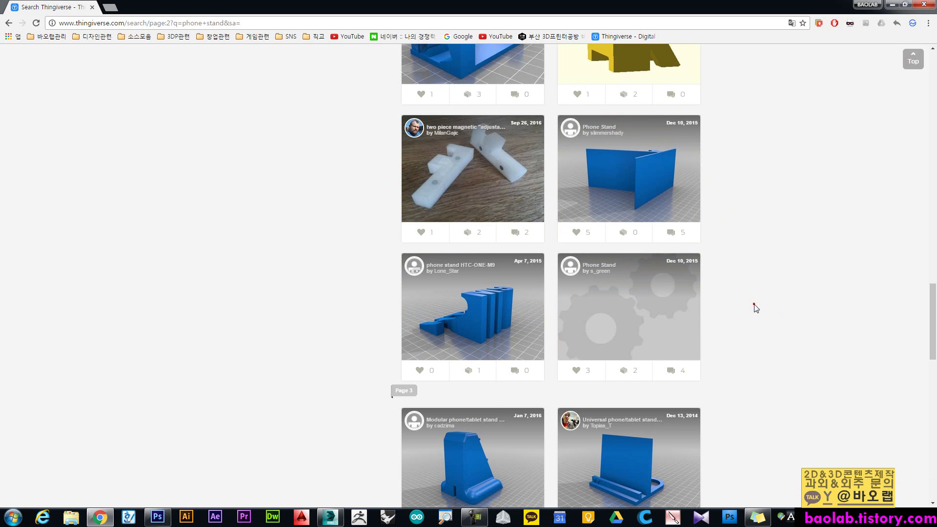
pyautogui.scroll(-4, 754, 305)
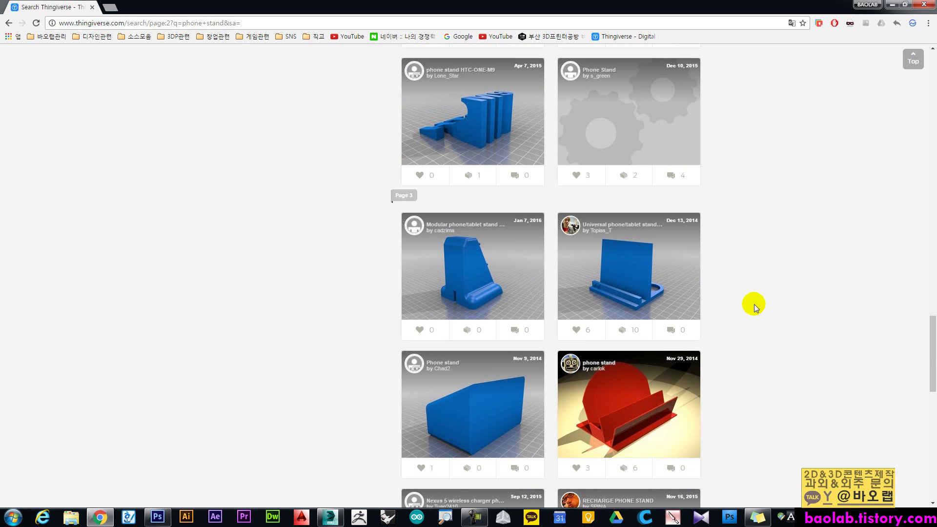
pyautogui.click(757, 310)
pyautogui.scroll(1, 757, 309)
pyautogui.click(757, 310)
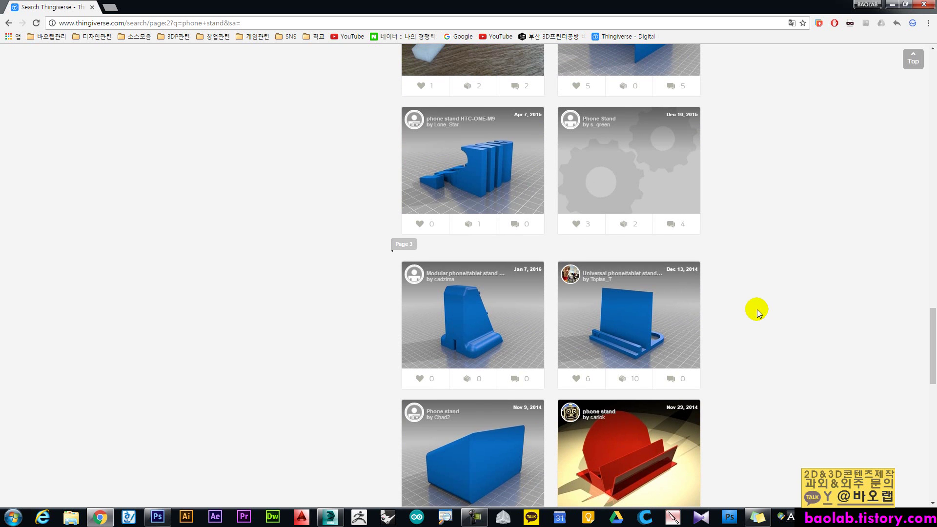
pyautogui.click(757, 310)
pyautogui.click(757, 309)
pyautogui.click(754, 310)
pyautogui.scroll(-1, 753, 308)
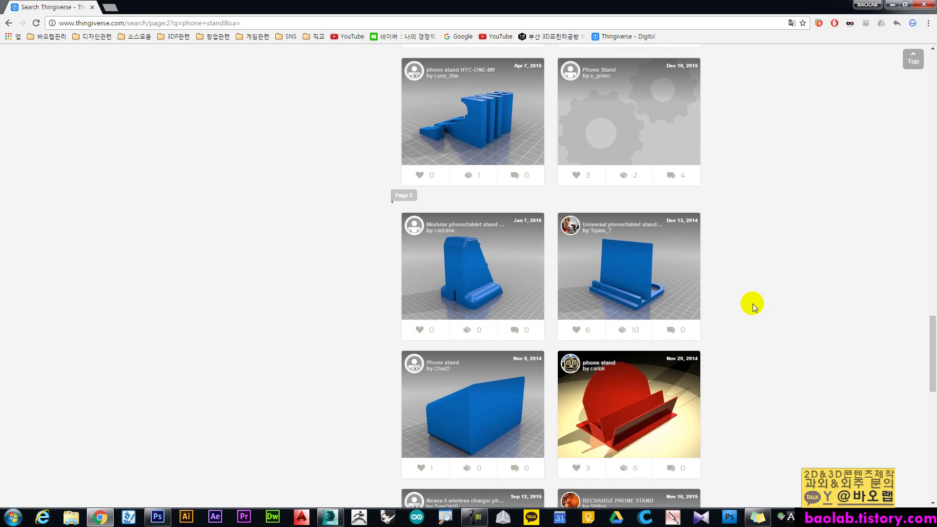
pyautogui.scroll(-12, 752, 304)
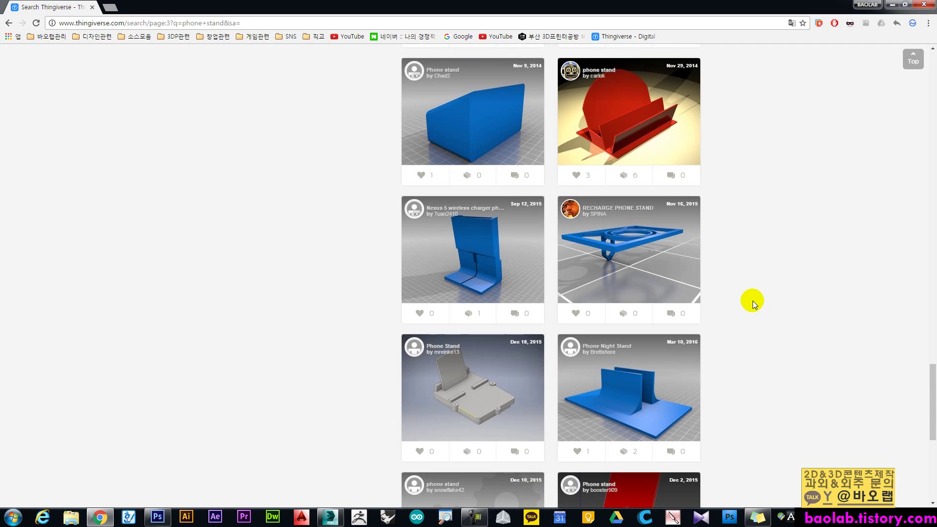
pyautogui.scroll(-3, 737, 312)
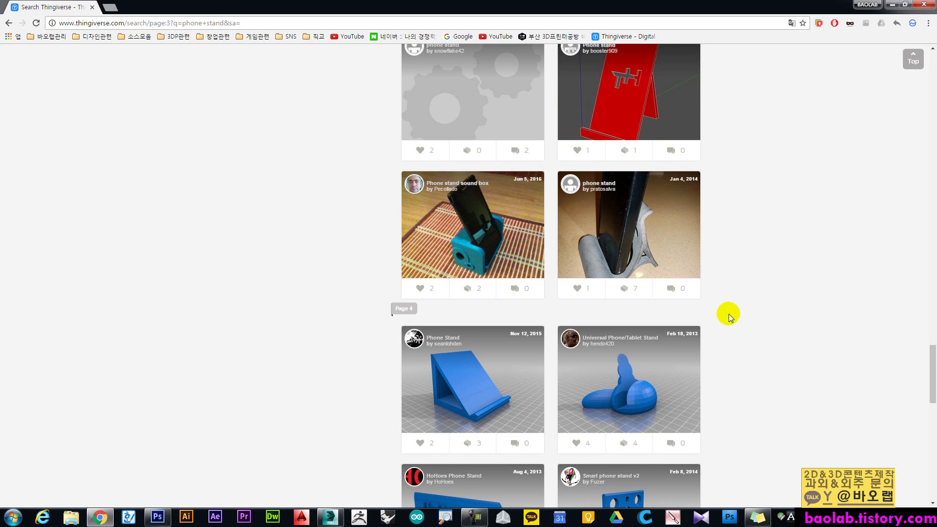
pyautogui.scroll(-6, 729, 316)
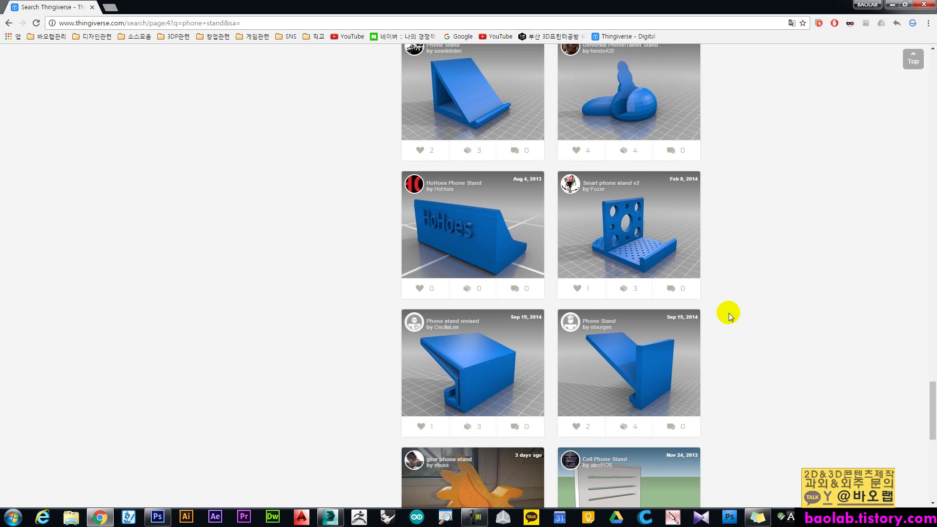
pyautogui.scroll(-6, 729, 313)
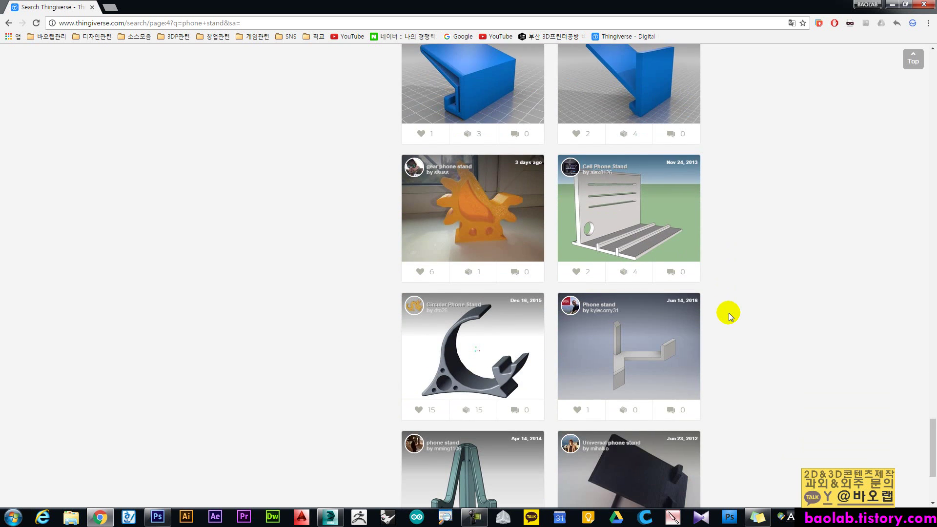
pyautogui.scroll(-5, 728, 314)
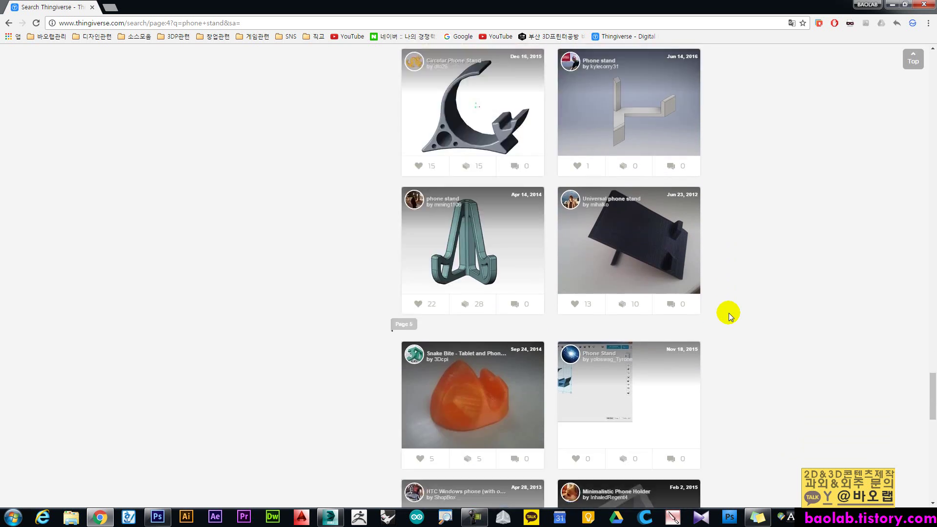
# Open the green A-shaped phone stand dated Apr 14, 2014 in a new browser tab and examine its photo and purple model image
pyautogui.rightClick(450, 253)
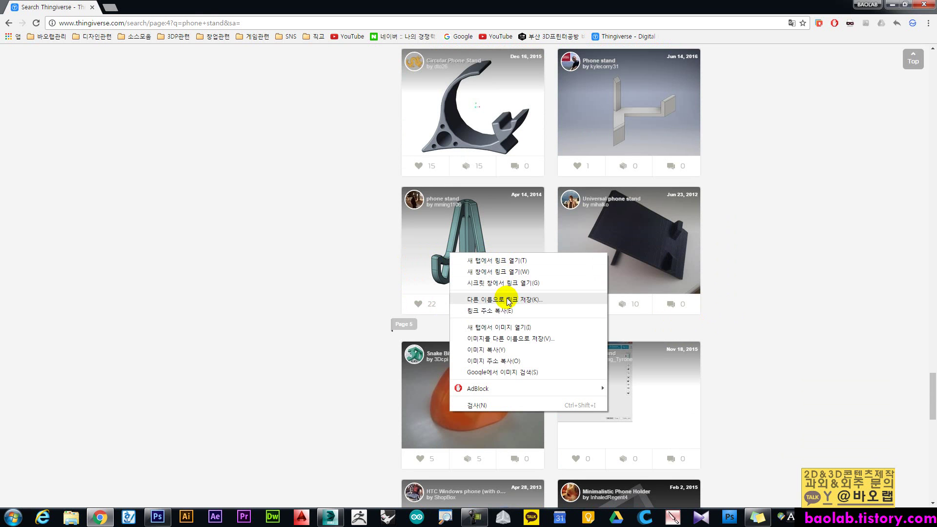
pyautogui.click(500, 260)
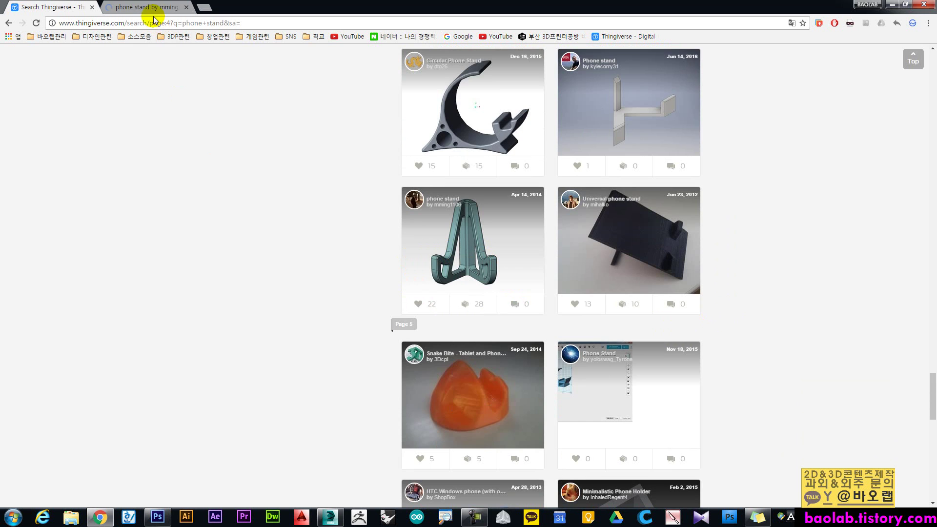
pyautogui.click(153, 14)
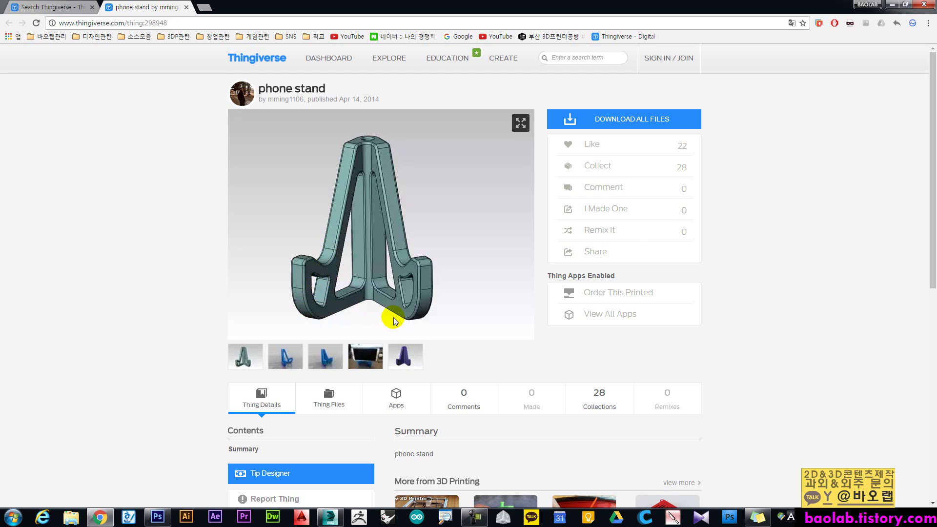
pyautogui.click(377, 353)
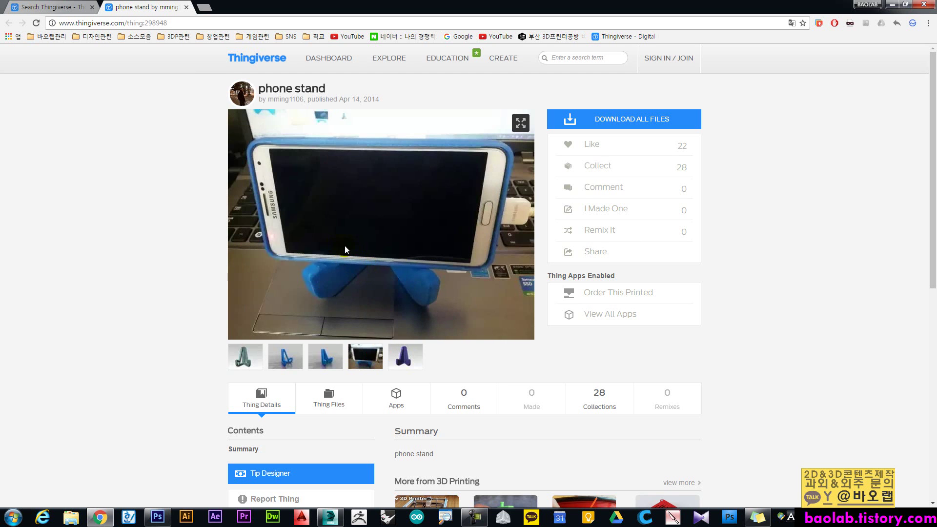
pyautogui.click(390, 264)
pyautogui.click(394, 360)
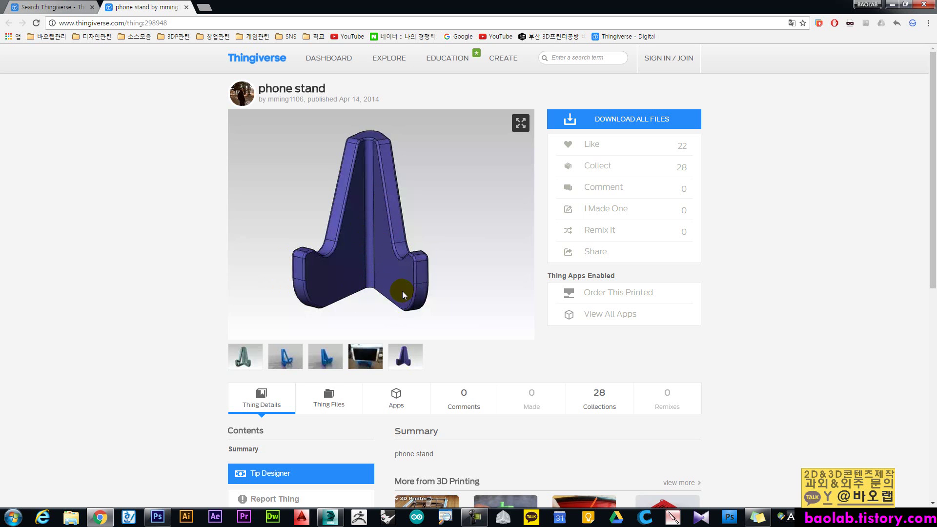
pyautogui.scroll(-2, 728, 340)
pyautogui.scroll(2, 728, 340)
# Switch to 3ds Max, maximize the Perspective viewport and create a box about 90 × 55 × 13 mm around the grid centre
pyautogui.click(330, 517)
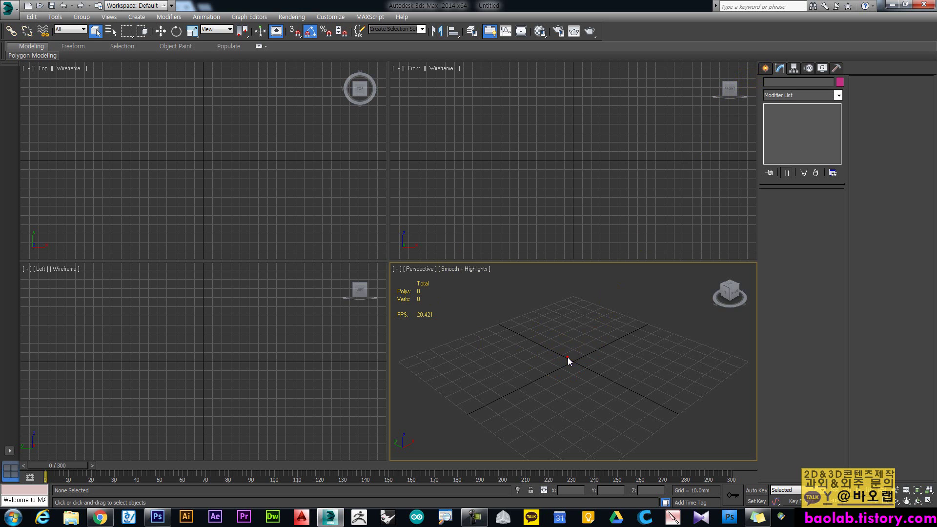
pyautogui.hotkey('alt', 'w')
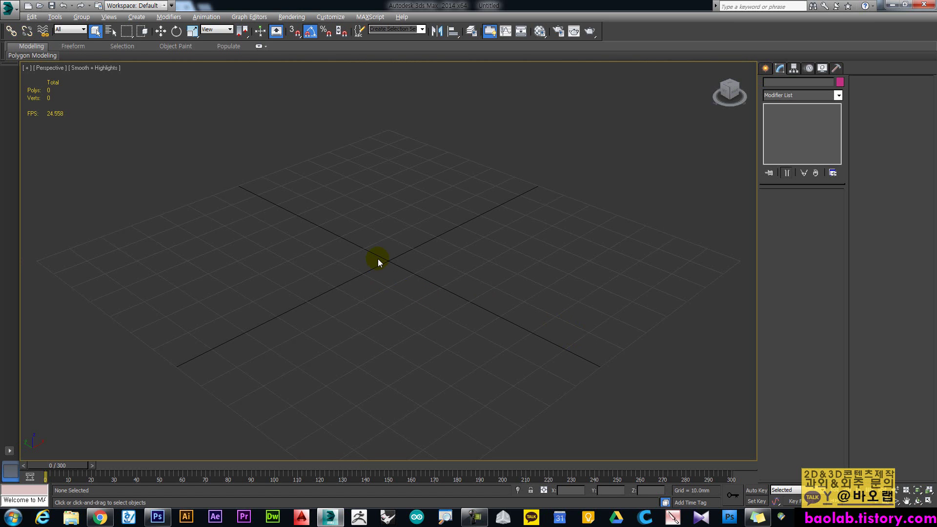
pyautogui.click(766, 68)
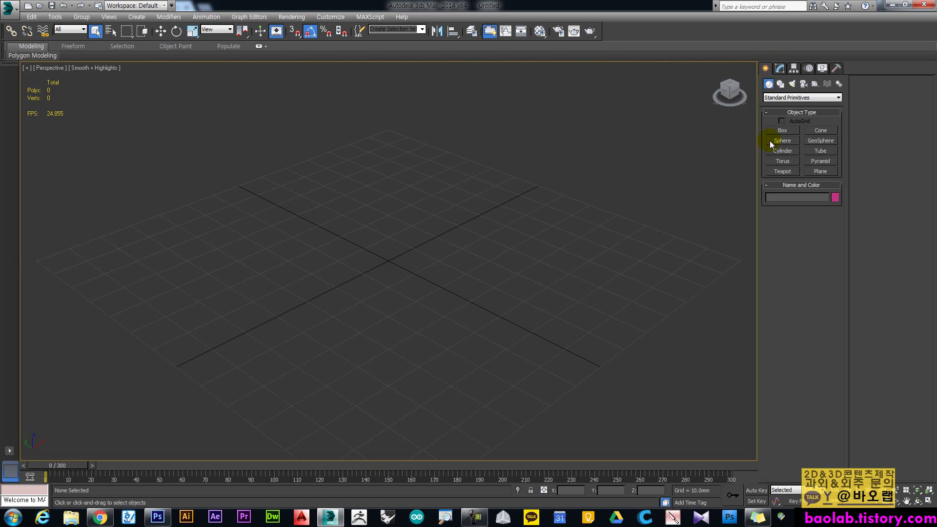
pyautogui.click(782, 131)
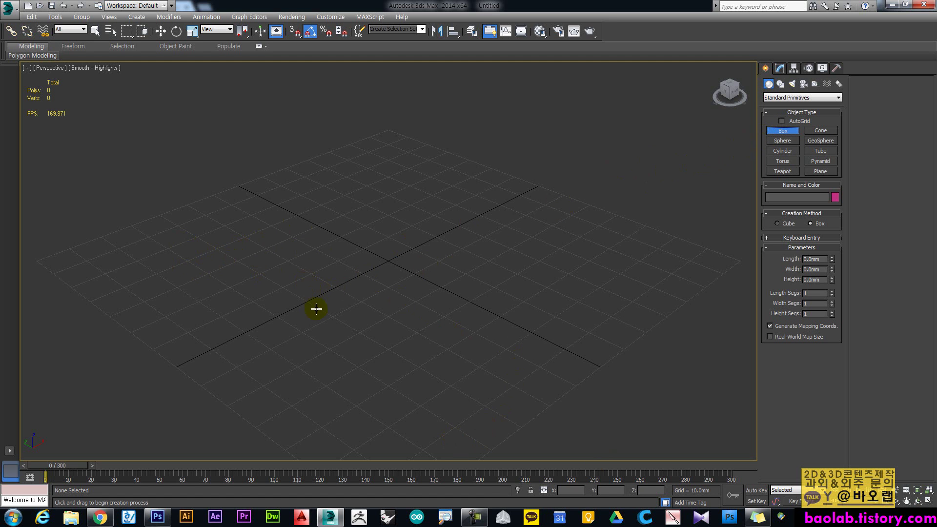
pyautogui.moveTo(225, 234); pyautogui.dragTo(586, 276)
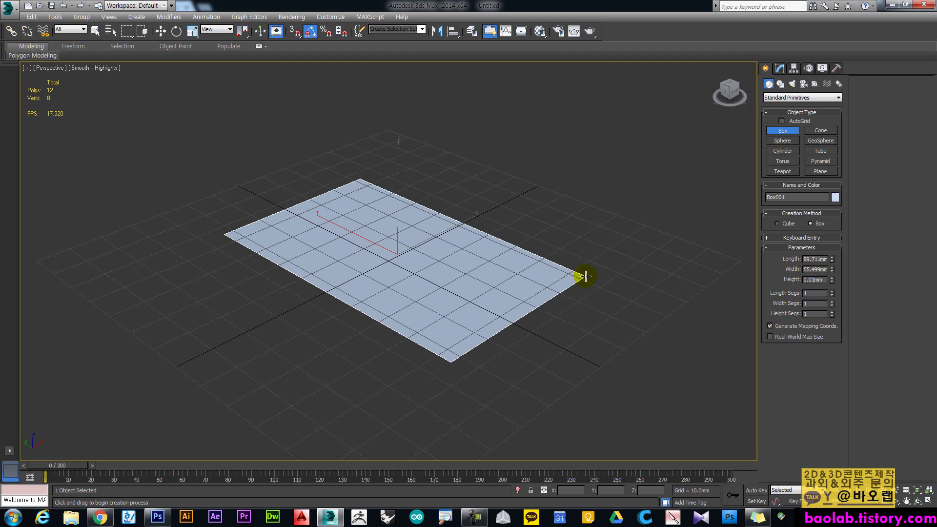
pyautogui.click(567, 231)
# Set the box's length to 150 mm, width to 80 mm and height to 30 mm
pyautogui.moveTo(832, 260); pyautogui.dragTo(831, 258)
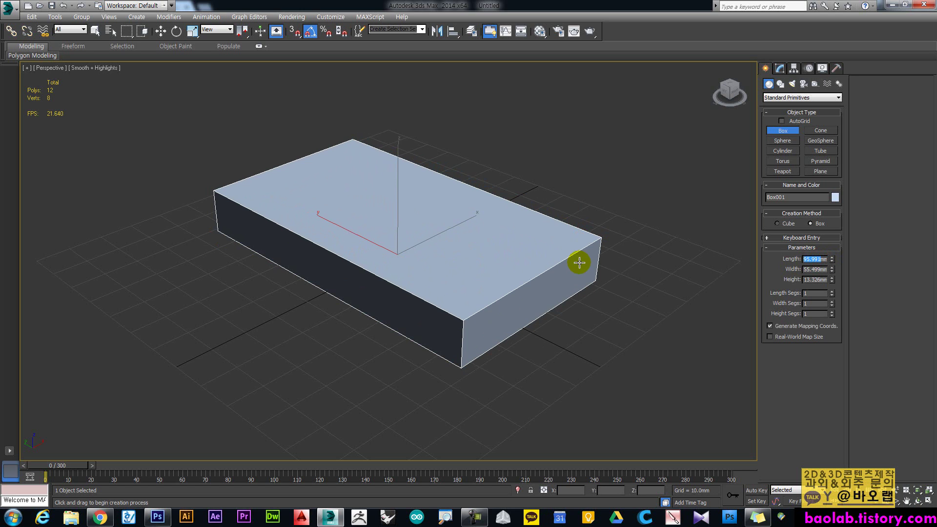
pyautogui.write('150')
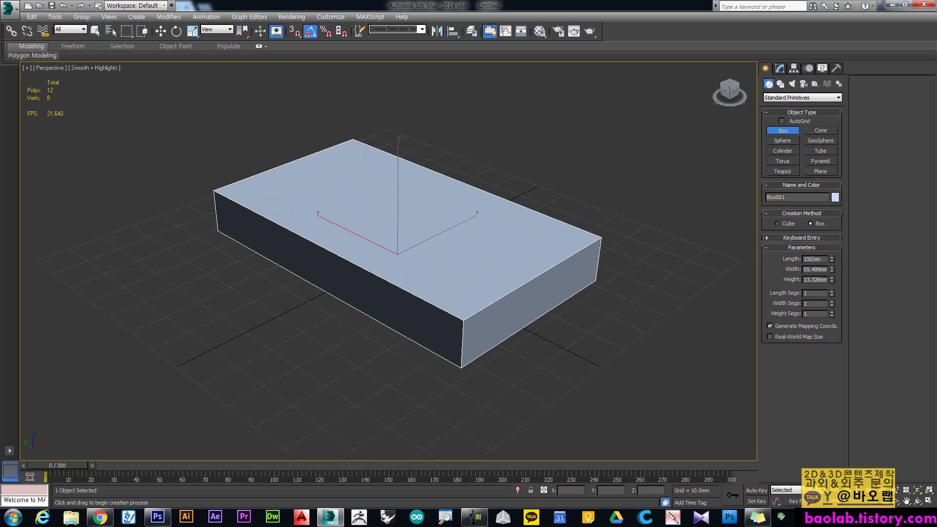
pyautogui.press('Tab')
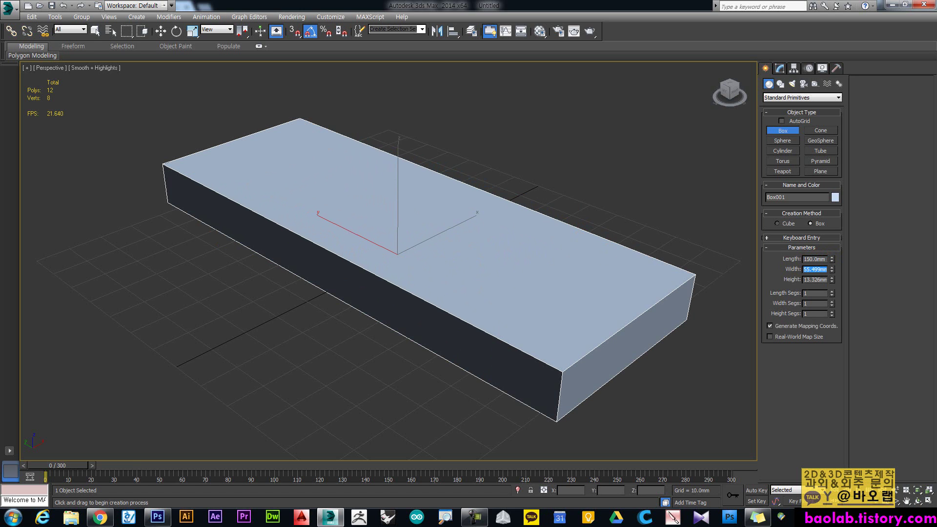
pyautogui.write('800')
pyautogui.press('Tab')
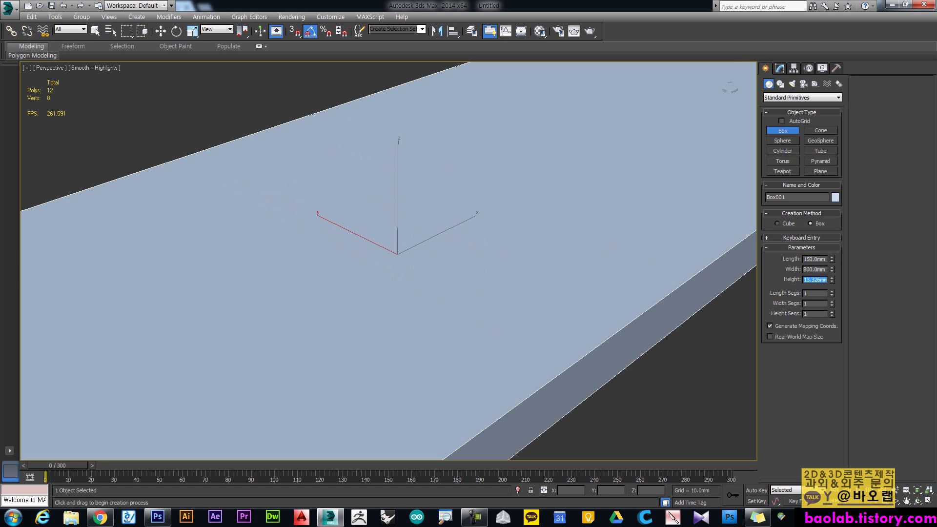
pyautogui.hotkey('shift', 'Tab')
pyautogui.write('80')
pyautogui.press('Tab')
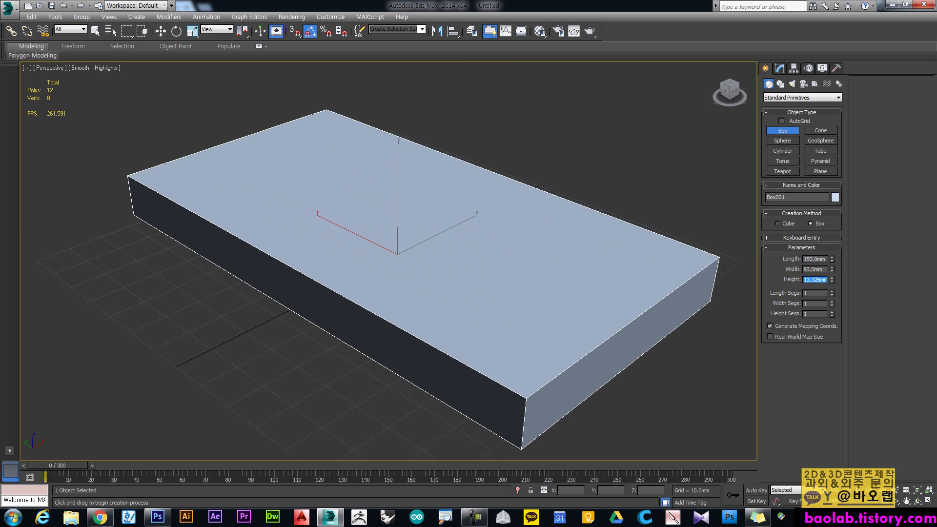
pyautogui.write('30')
pyautogui.press('Return')
# Open the parameters of the finished box for modification, keeping the whole box in view
pyautogui.scroll(-4, 337, 228)
pyautogui.moveTo(411, 236); pyautogui.dragTo(443, 241, button='middle')
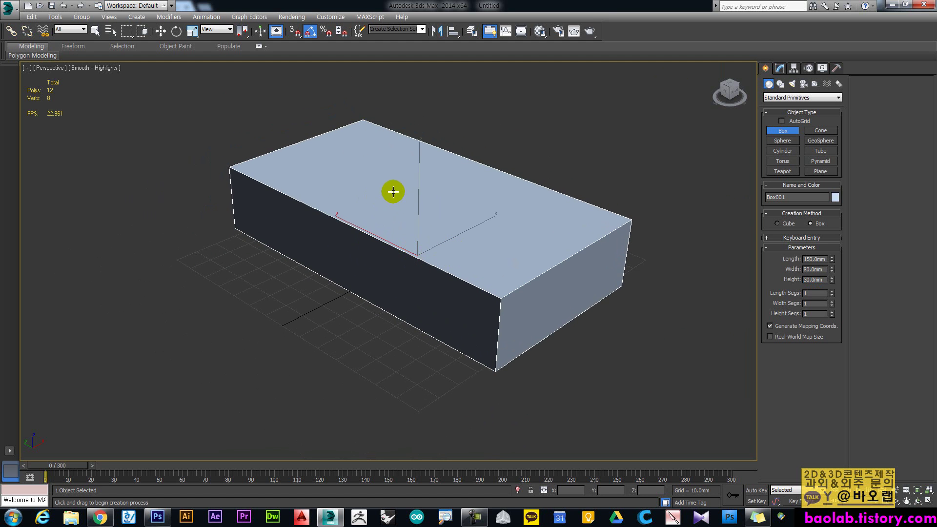
pyautogui.moveTo(398, 193); pyautogui.dragTo(390, 227, button='middle')
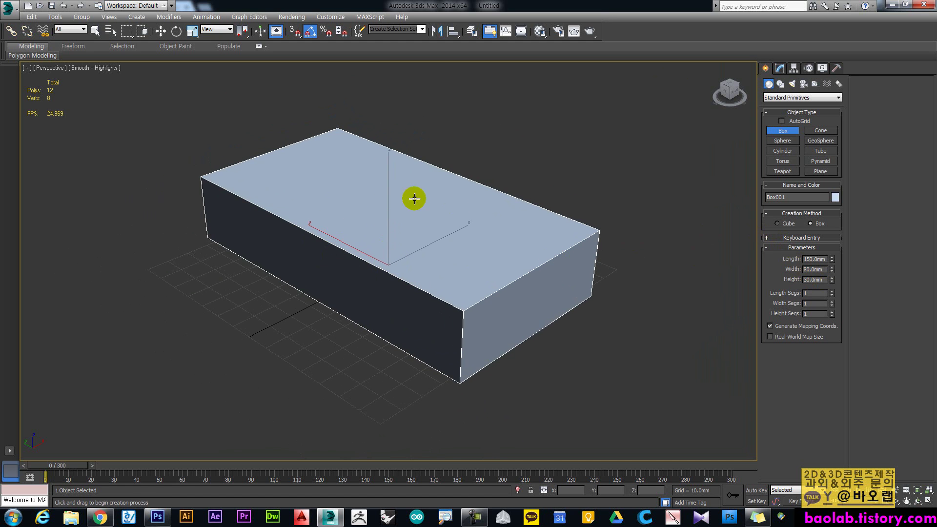
pyautogui.moveTo(493, 188); pyautogui.dragTo(621, 201, button='middle')
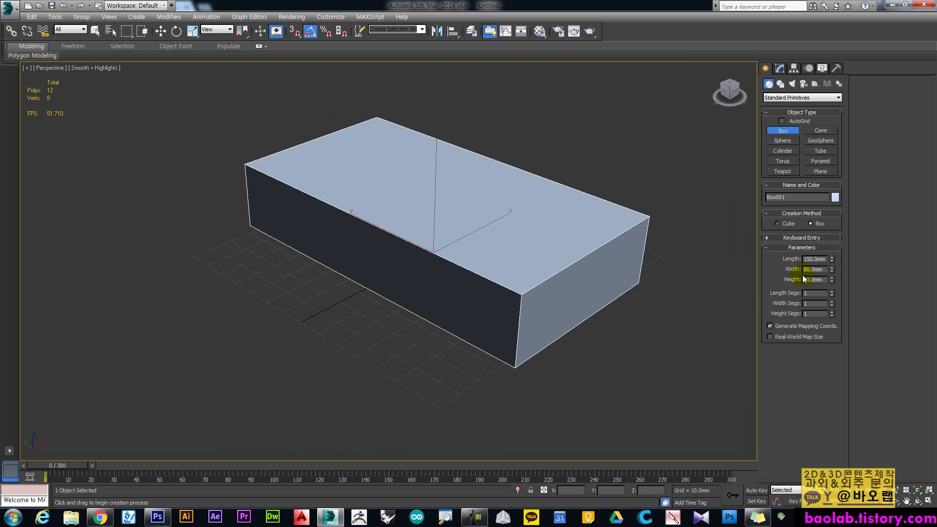
pyautogui.moveTo(502, 222); pyautogui.dragTo(483, 224, button='middle')
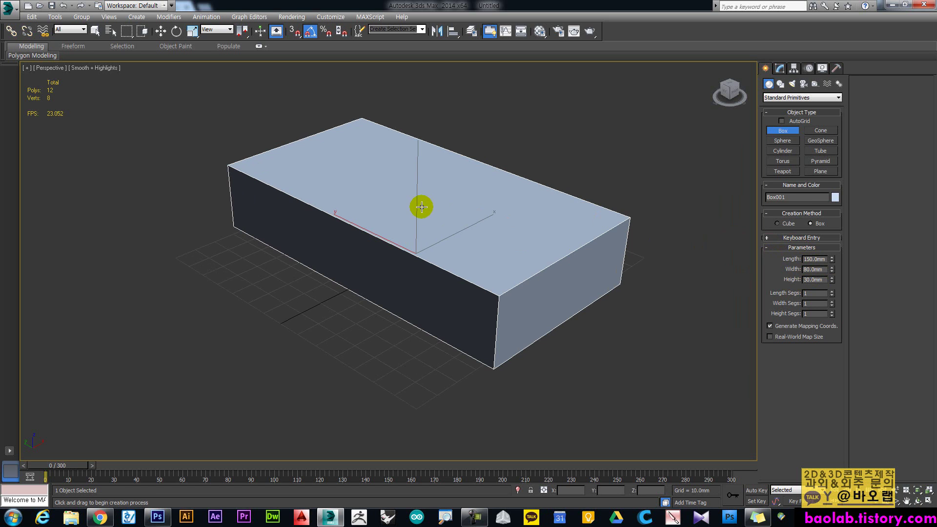
pyautogui.click(779, 69)
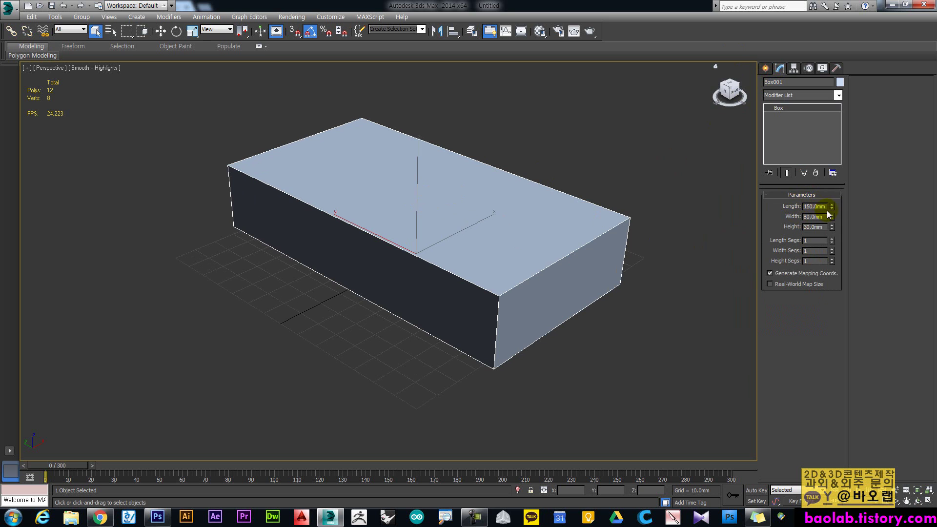
pyautogui.moveTo(700, 226); pyautogui.dragTo(598, 236, button='middle')
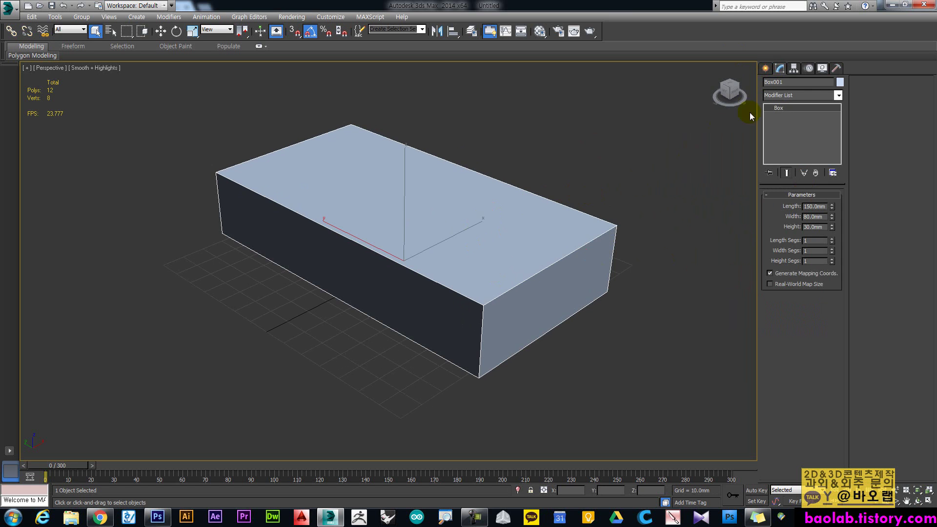
# Create a second box about 108 × 109 mm with a height of about -16 mm beneath the phone box's near end
pyautogui.moveTo(404, 224); pyautogui.dragTo(415, 221, button='middle')
pyautogui.scroll(-3, 415, 221)
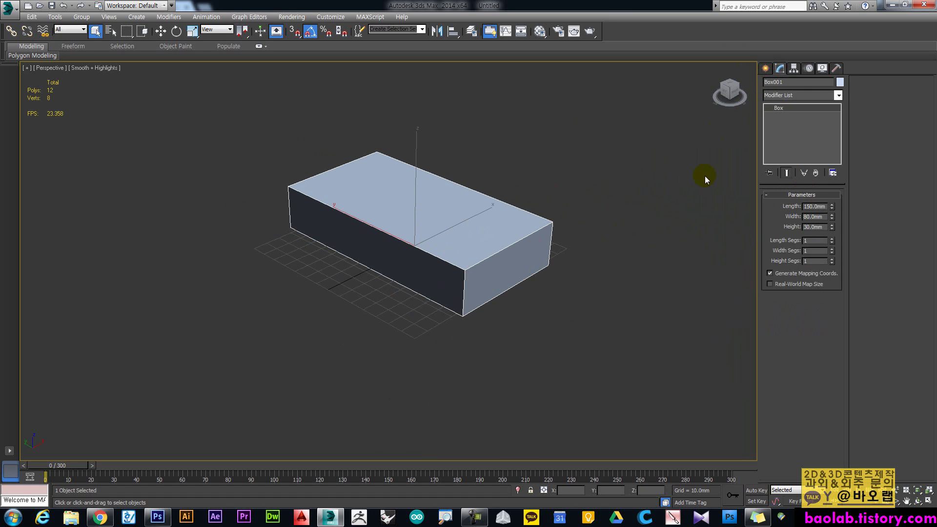
pyautogui.click(765, 68)
pyautogui.click(782, 131)
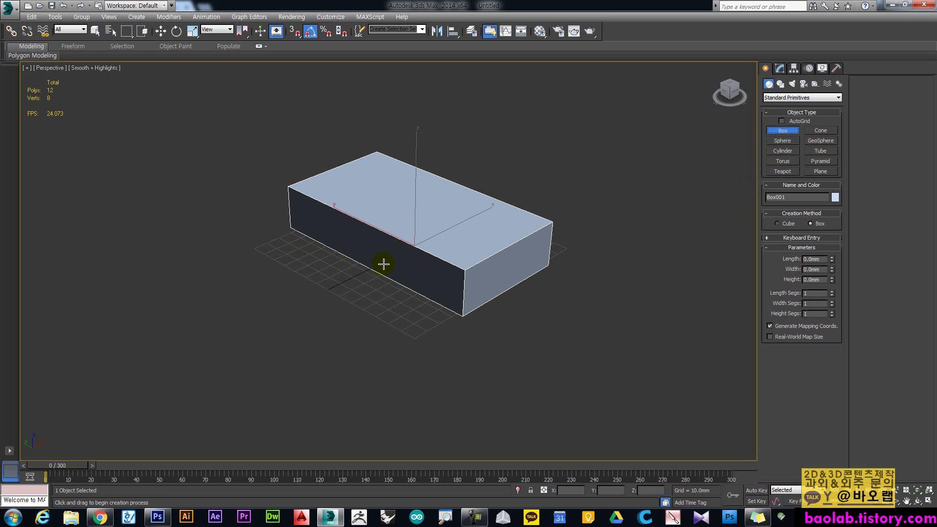
pyautogui.click(415, 246)
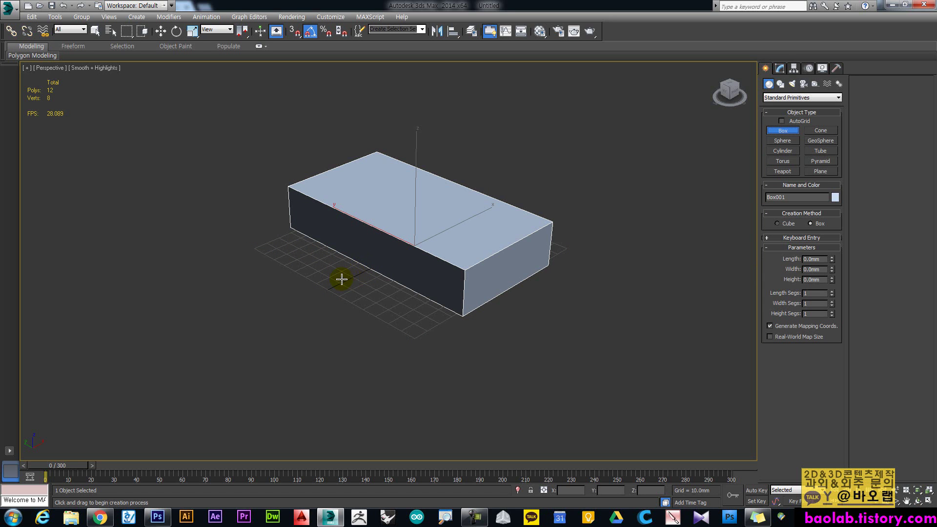
pyautogui.moveTo(350, 274); pyautogui.dragTo(602, 275)
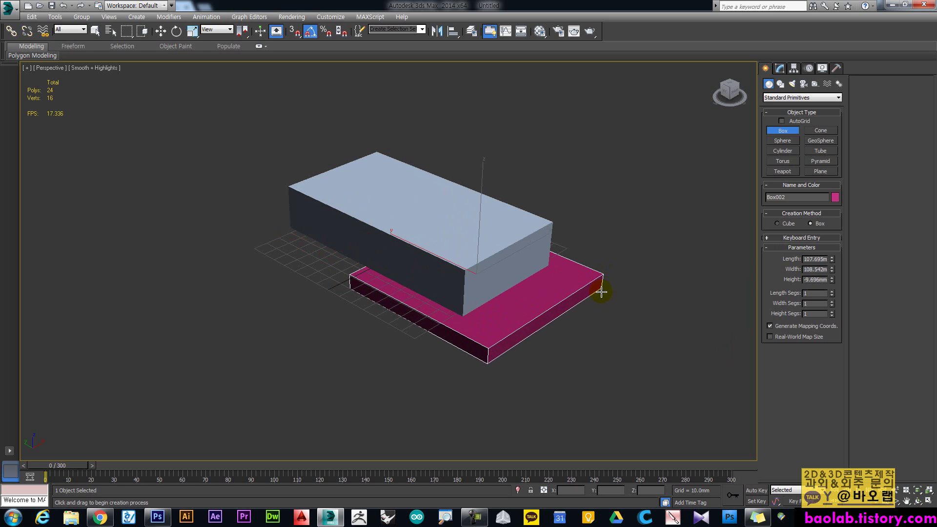
pyautogui.click(600, 300)
# Thin the new base box by setting its height to about -7.5 mm
pyautogui.click(818, 292)
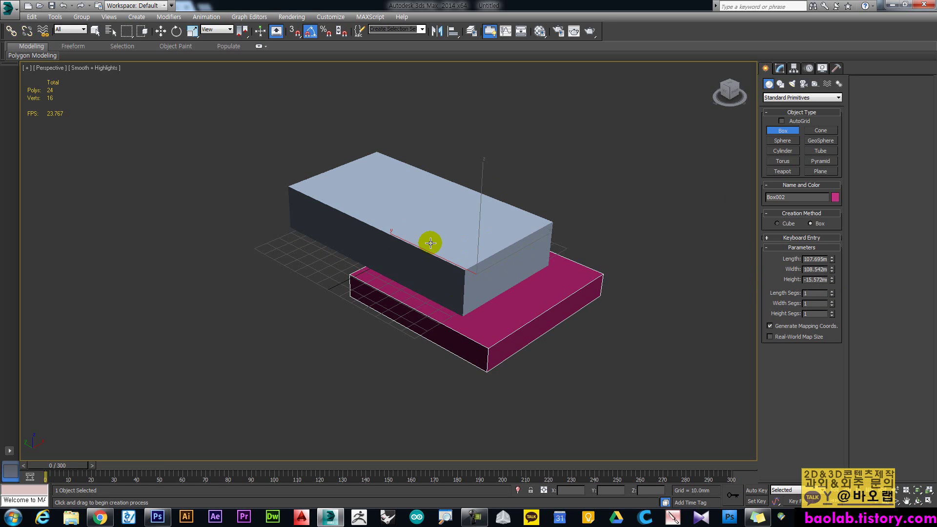
pyautogui.click(481, 278)
pyautogui.click(819, 271)
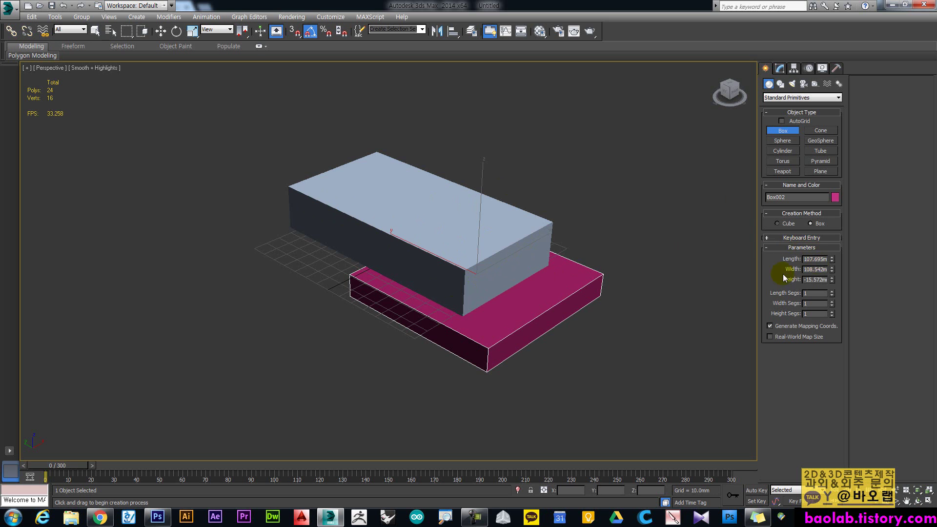
pyautogui.moveTo(542, 251)
pyautogui.mouseDown(button='middle')
pyautogui.moveTo(587, 227)
pyautogui.moveTo(555, 244)
pyautogui.mouseUp(button='middle')
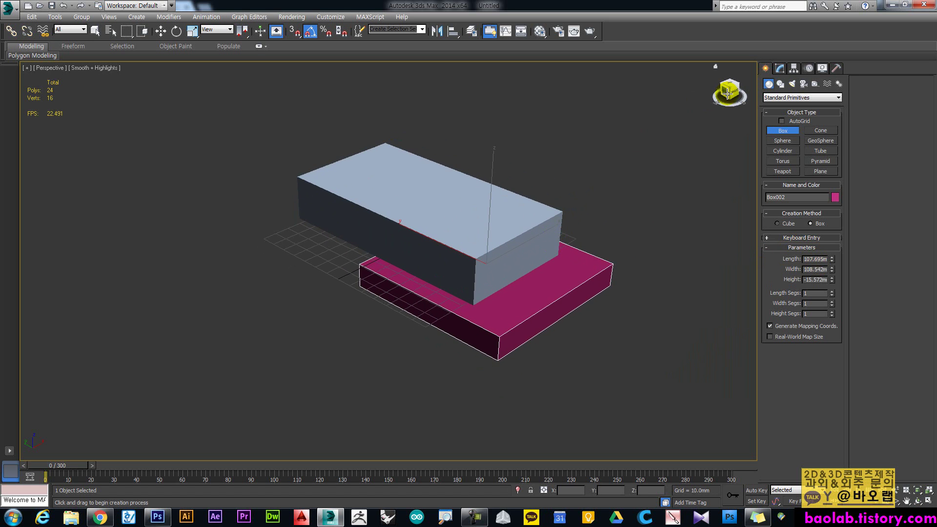
pyautogui.moveTo(728, 93); pyautogui.dragTo(675, 233)
pyautogui.moveTo(832, 281); pyautogui.dragTo(832, 254)
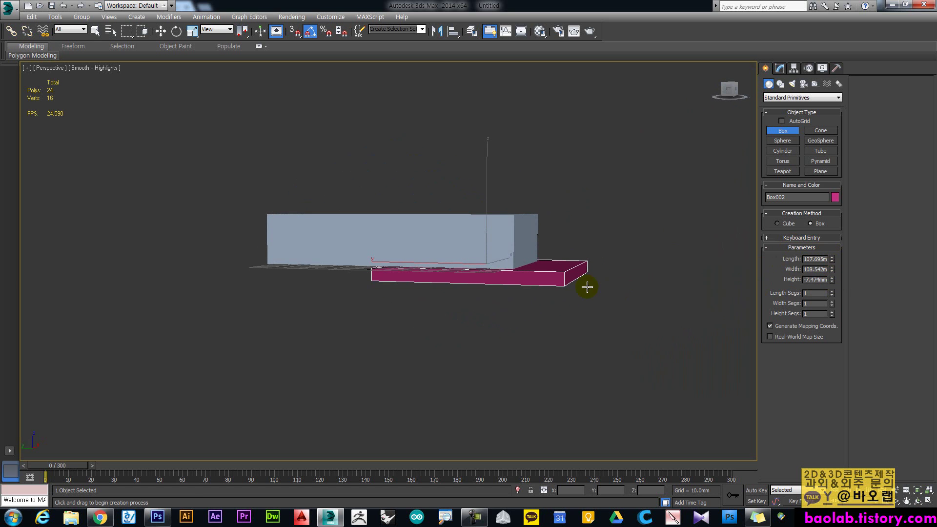
pyautogui.moveTo(727, 90); pyautogui.dragTo(653, 131)
pyautogui.moveTo(487, 289); pyautogui.dragTo(495, 287, button='middle')
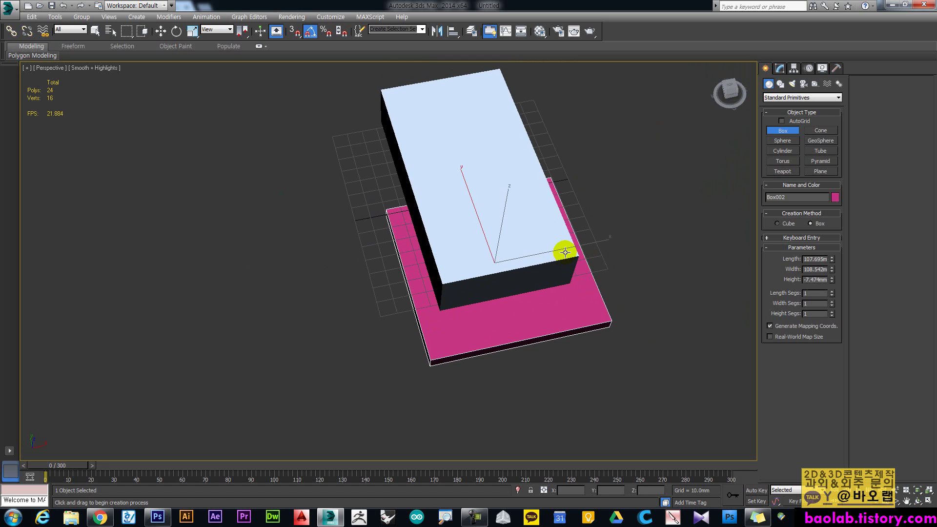
pyautogui.click(781, 69)
pyautogui.click(458, 304)
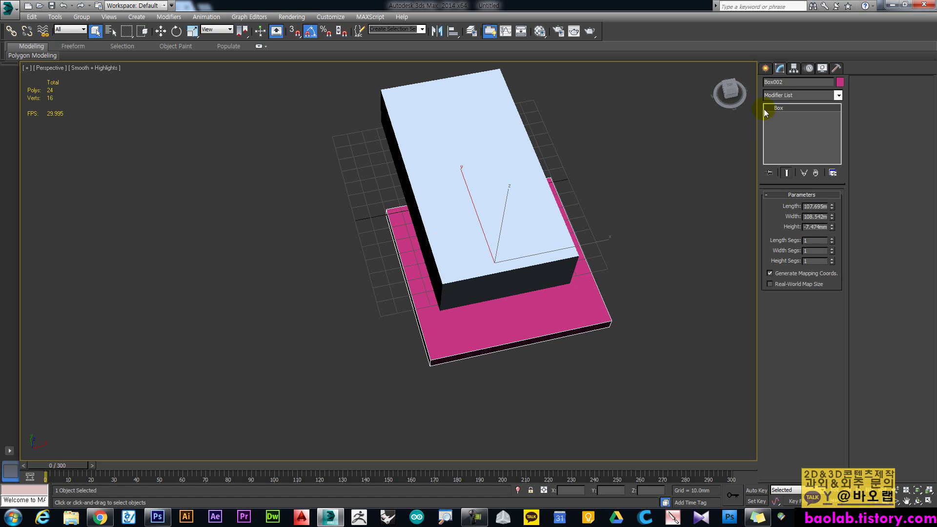
pyautogui.click(765, 68)
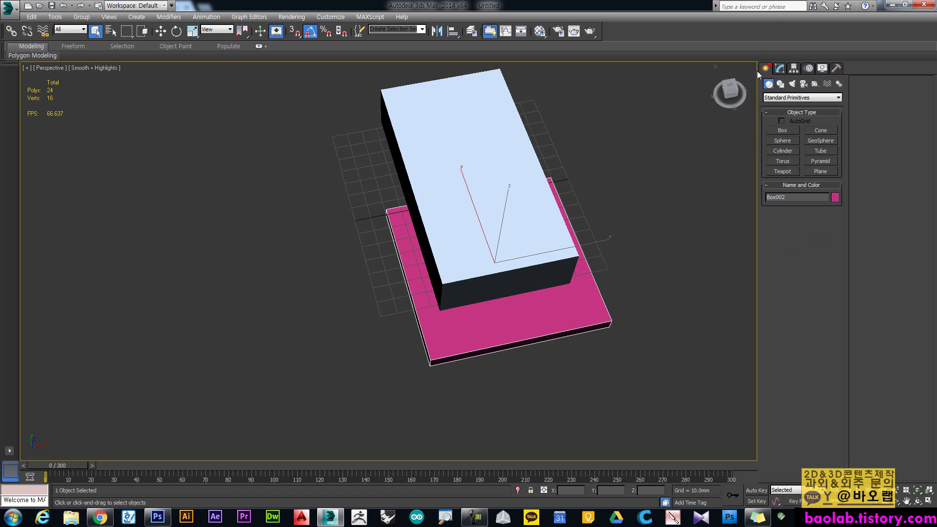
# Try to rotate the phone box about its vertical axis and undo the rotation
pyautogui.click(475, 220)
pyautogui.press('w')
pyautogui.press('e')
pyautogui.moveTo(419, 265); pyautogui.dragTo(467, 269)
pyautogui.hotkey('ctrl', 'z')
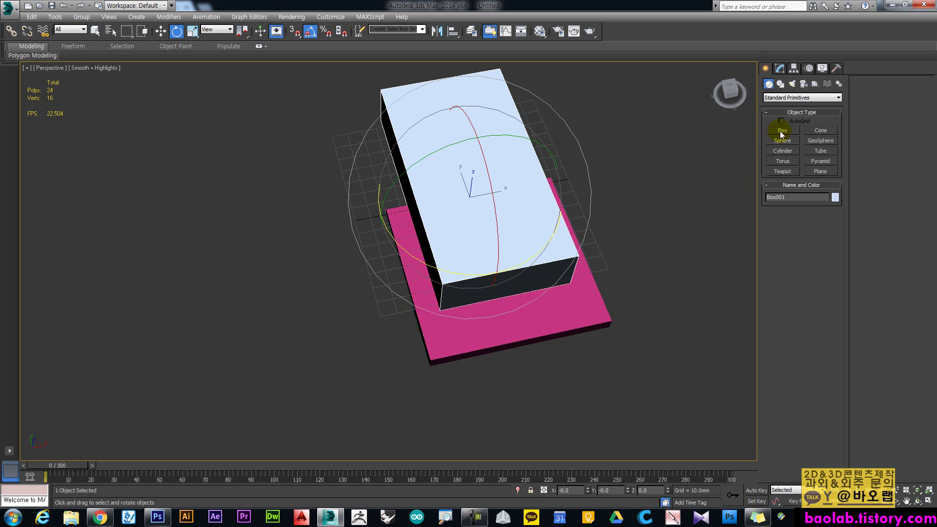
# Try to create a block about 21 × 34 mm on the base's near-left corner and discard it
pyautogui.click(575, 328)
pyautogui.moveTo(468, 306)
pyautogui.mouseDown(button='middle')
pyautogui.moveTo(519, 278)
pyautogui.moveTo(435, 310)
pyautogui.moveTo(463, 291)
pyautogui.mouseUp(button='middle')
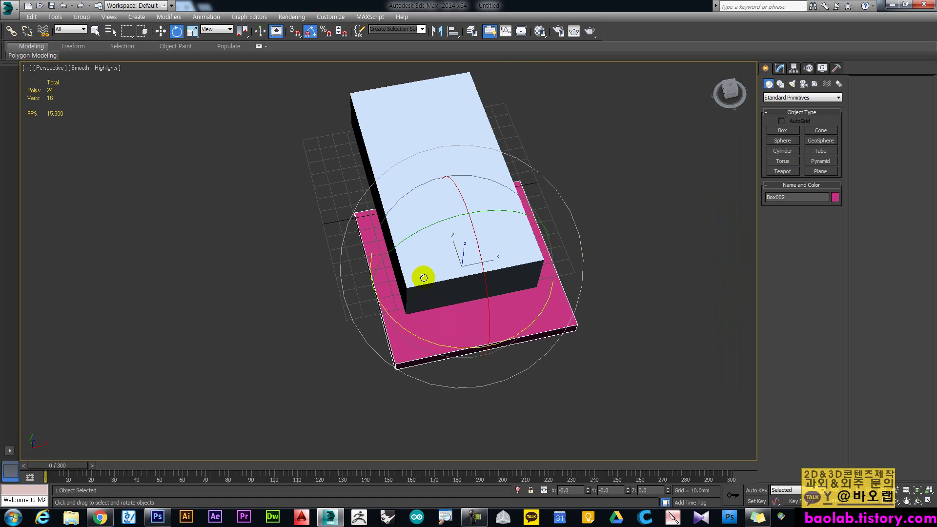
pyautogui.click(782, 131)
pyautogui.moveTo(391, 327); pyautogui.dragTo(451, 344)
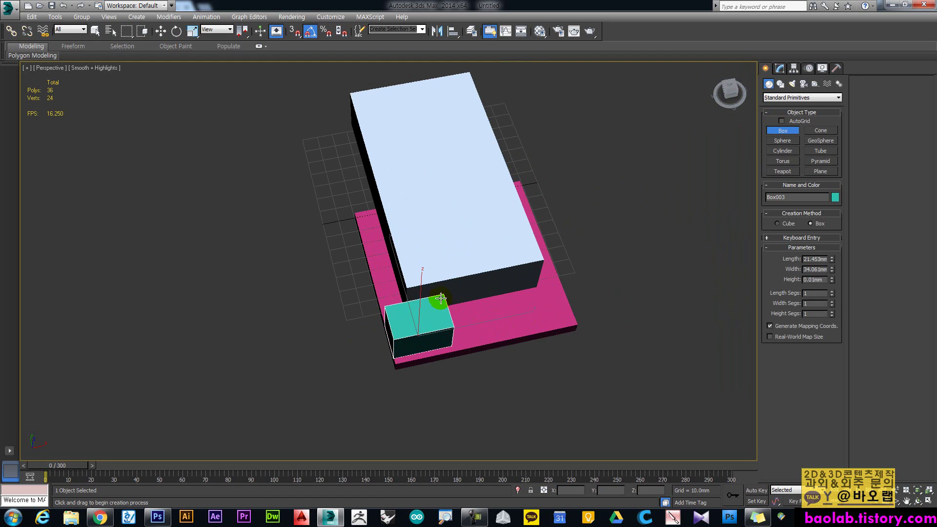
pyautogui.rightClick(410, 304)
pyautogui.rightClick(411, 304)
# Select the base box and convert it to an Editable Poly
pyautogui.click(418, 325)
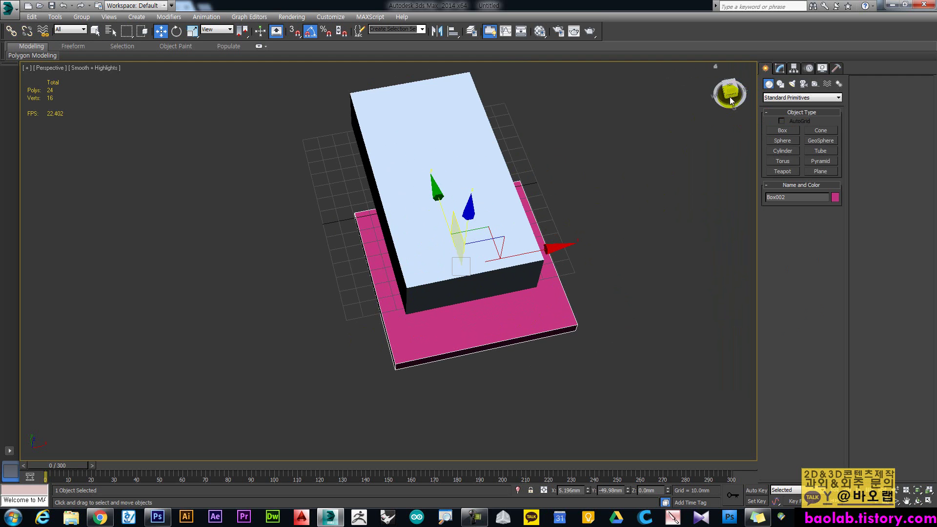
pyautogui.moveTo(408, 323); pyautogui.dragTo(482, 320, button='middle')
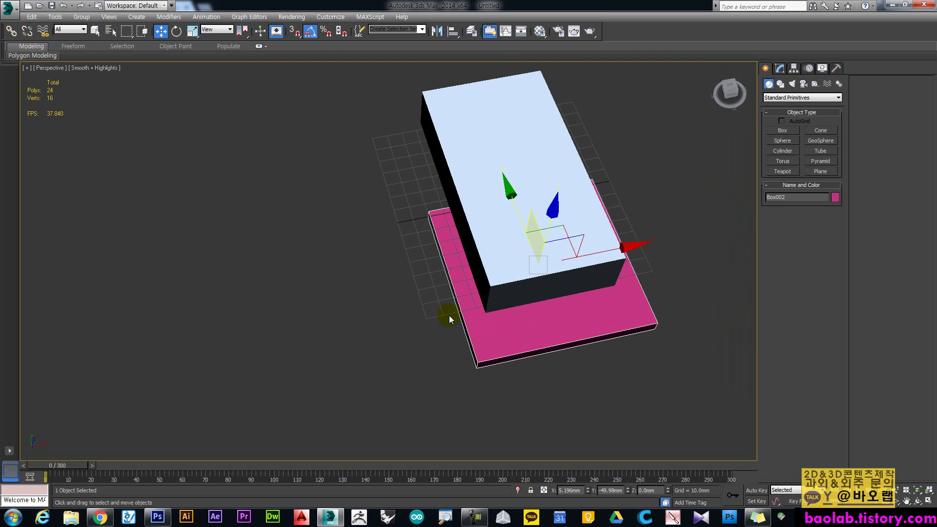
pyautogui.click(779, 69)
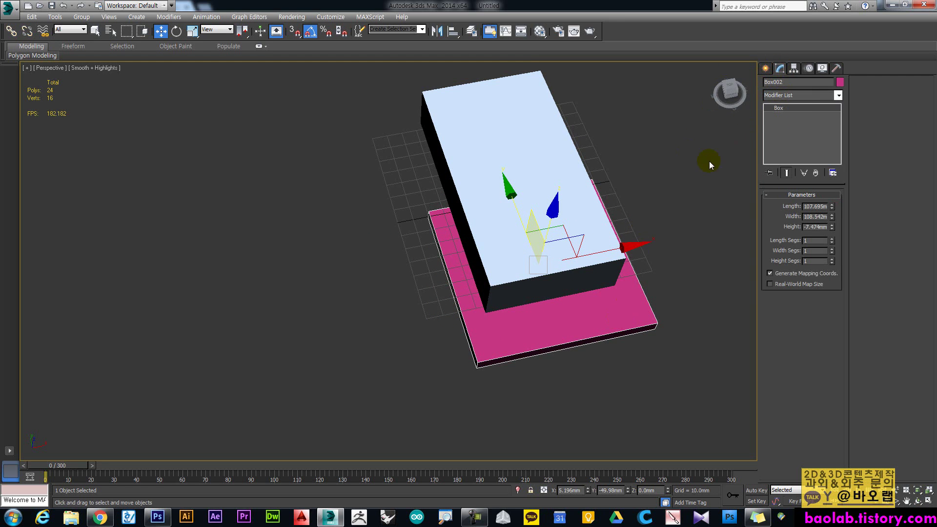
pyautogui.rightClick(784, 113)
pyautogui.click(814, 188)
pyautogui.moveTo(687, 232); pyautogui.dragTo(630, 233, button='middle')
# Select the base's four widthwise edges and connect them, splitting the base lengthwise into two halves
pyautogui.click(789, 206)
pyautogui.moveTo(458, 154); pyautogui.dragTo(495, 397)
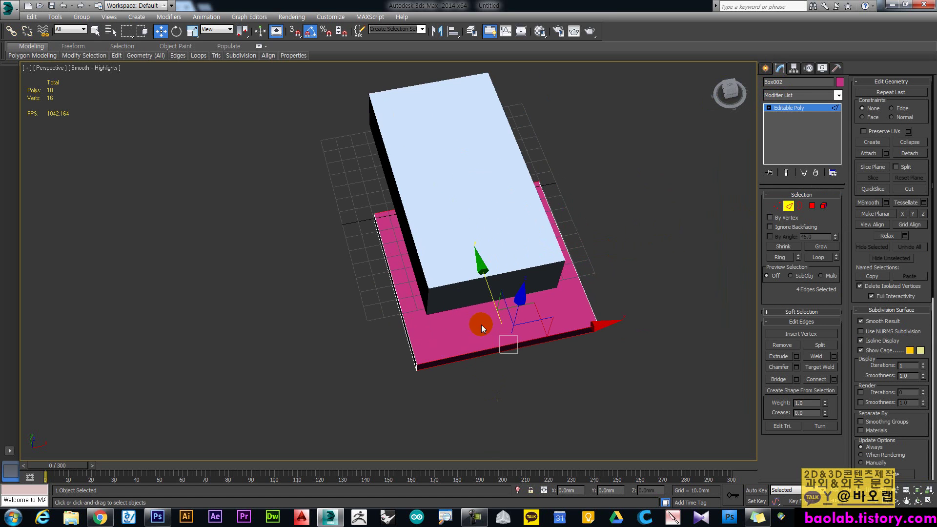
pyautogui.press('F3')
pyautogui.press('F3')
pyautogui.press('F3')
pyautogui.moveTo(443, 170); pyautogui.dragTo(458, 399)
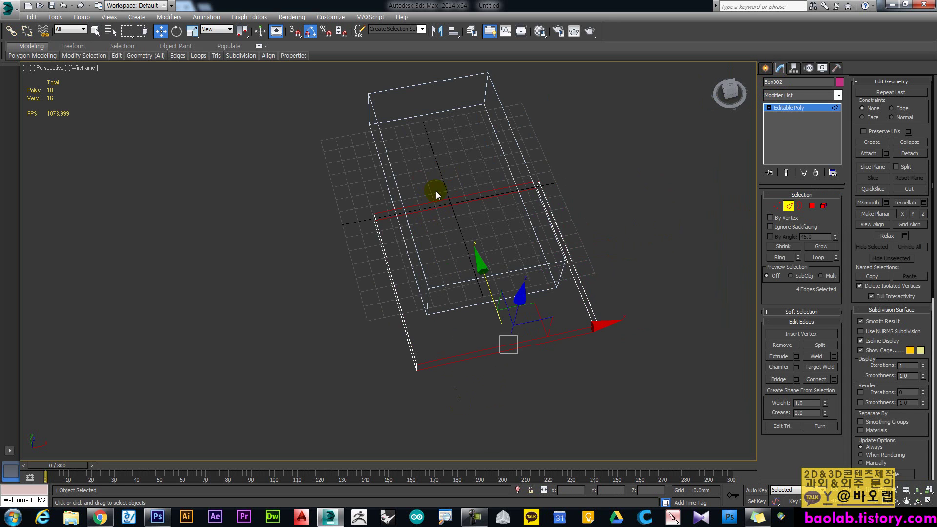
pyautogui.press('F3')
pyautogui.press('F3')
pyautogui.press('F3')
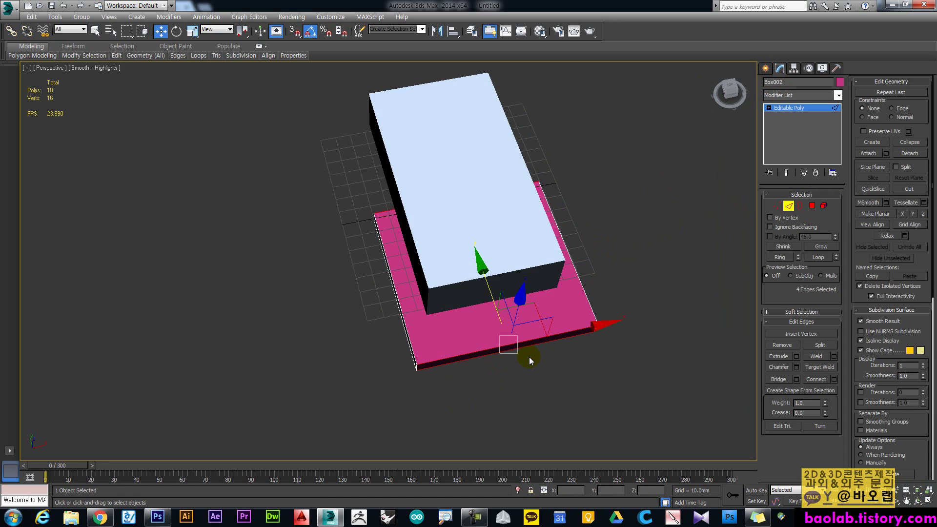
pyautogui.click(819, 385)
# Select the four widthwise edges of the base's left half and connect them with another lengthwise edge loop
pyautogui.press('F3')
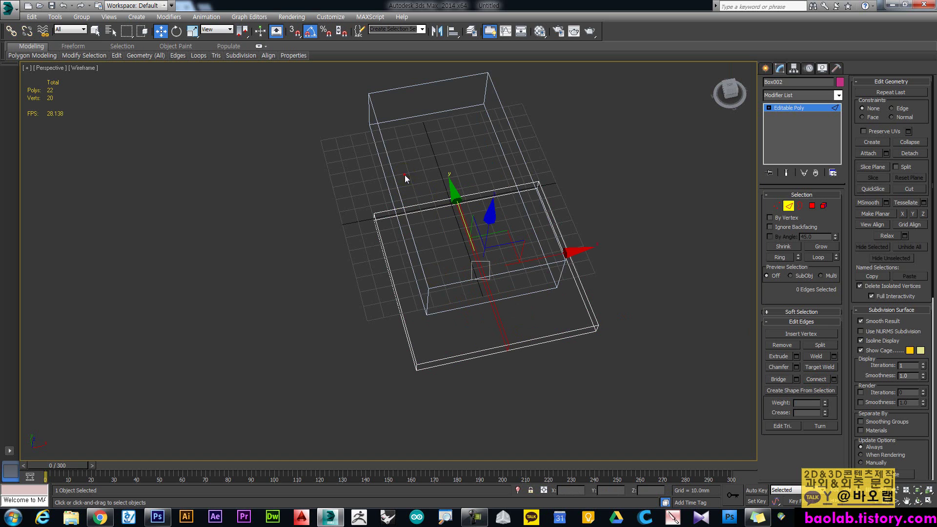
pyautogui.click(432, 303)
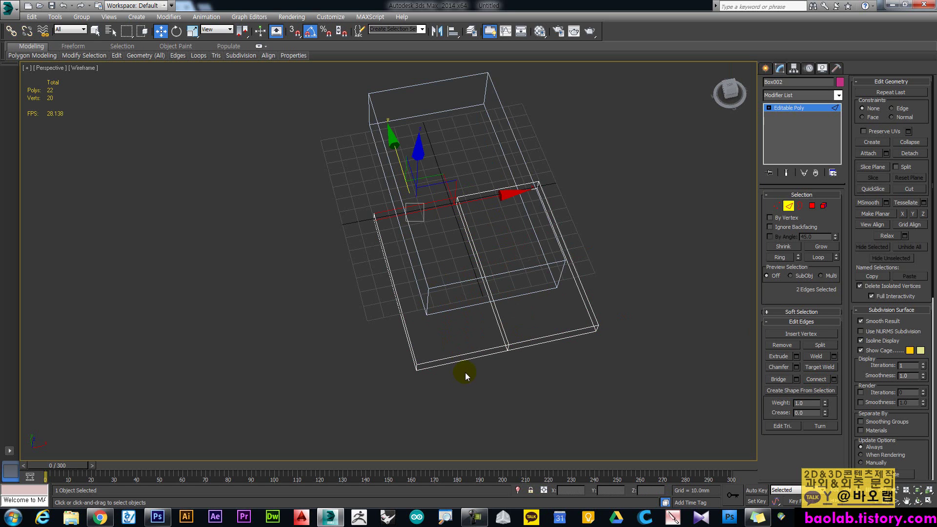
pyautogui.click(416, 190)
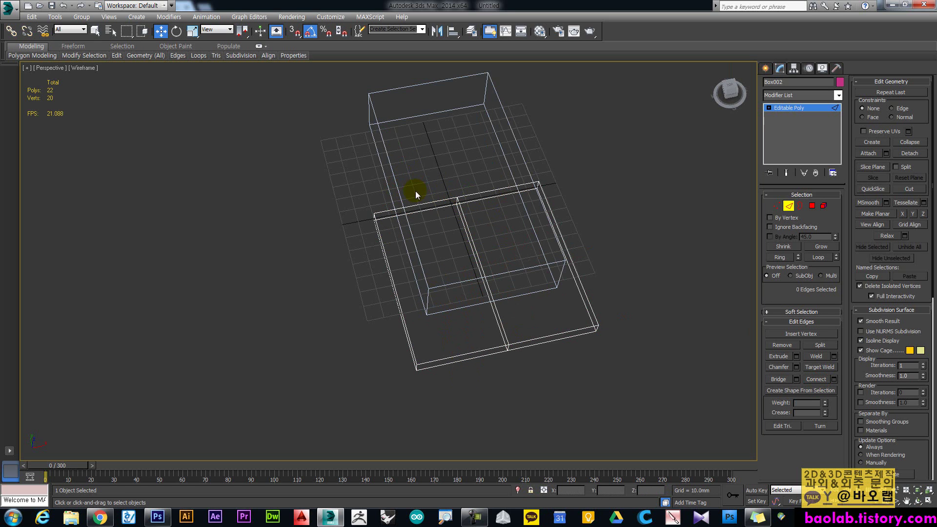
pyautogui.moveTo(728, 92); pyautogui.dragTo(585, 129)
pyautogui.click(411, 151)
pyautogui.moveTo(431, 300); pyautogui.dragTo(440, 398)
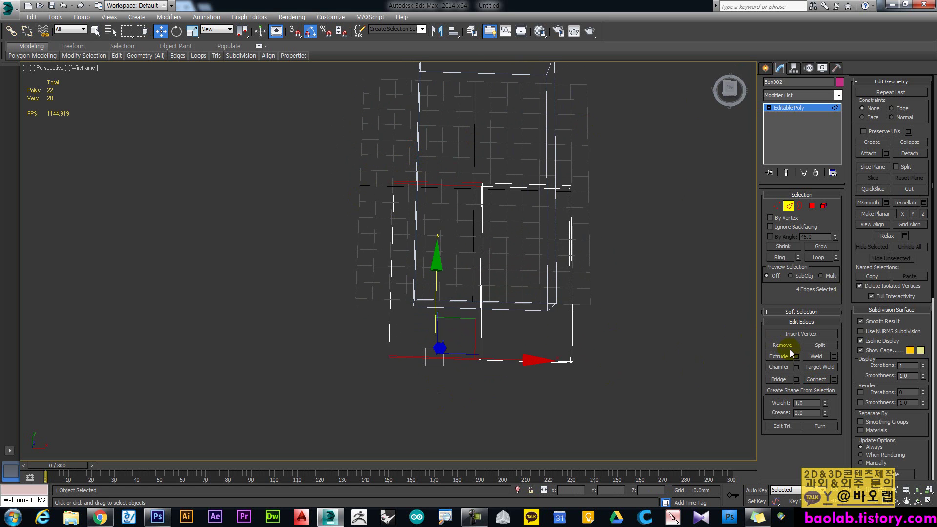
pyautogui.click(817, 379)
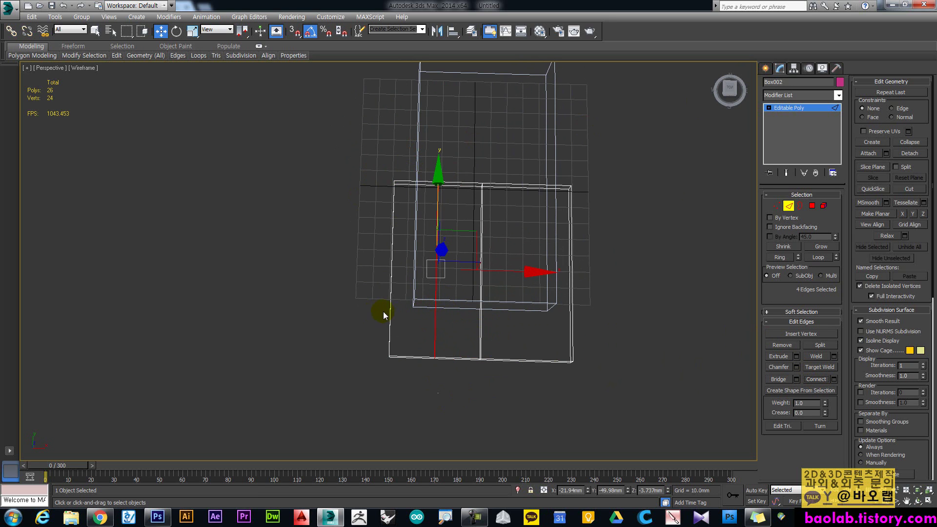
pyautogui.press('F3')
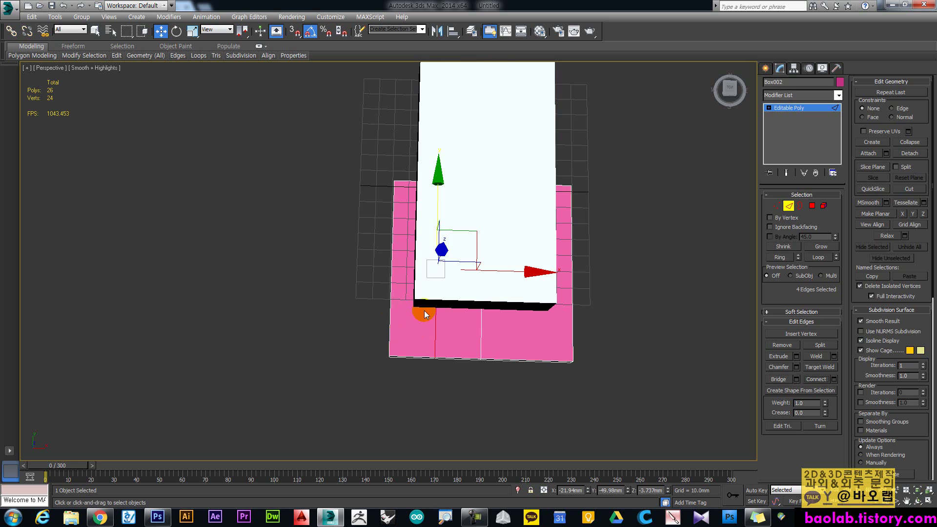
pyautogui.press('F3')
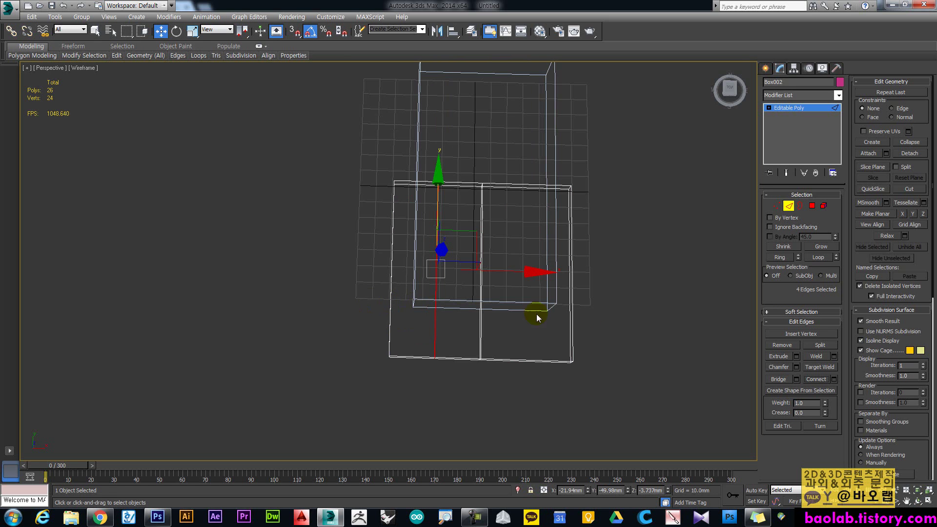
# Connect all lengthwise edges of the base and move the new crosswise loop to the phone's near end, at about Y -75 mm
pyautogui.press('F3')
pyautogui.press('F3')
pyautogui.moveTo(335, 272); pyautogui.dragTo(662, 306)
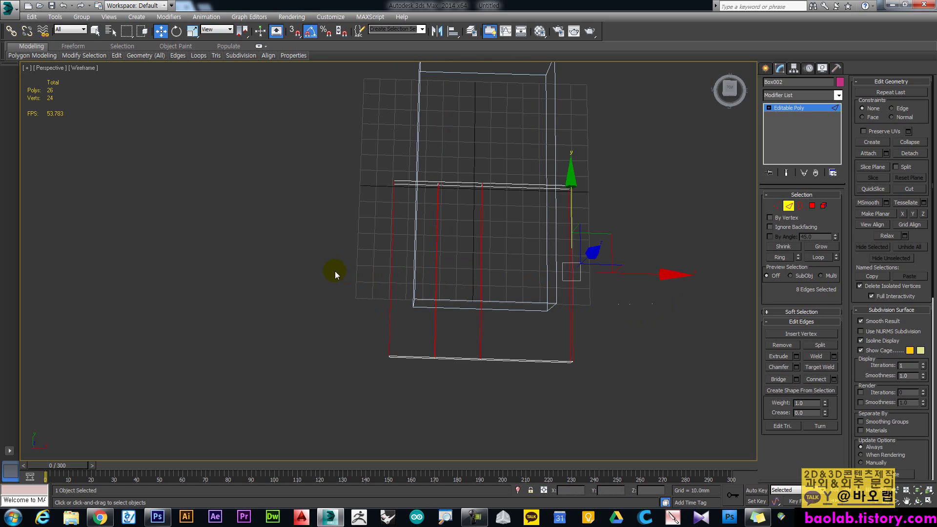
pyautogui.click(814, 379)
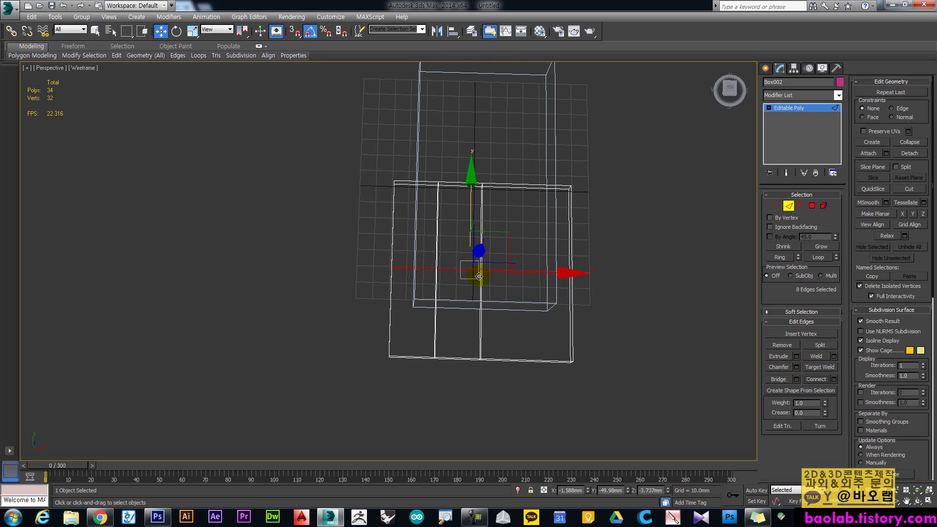
pyautogui.moveTo(467, 196); pyautogui.dragTo(466, 240)
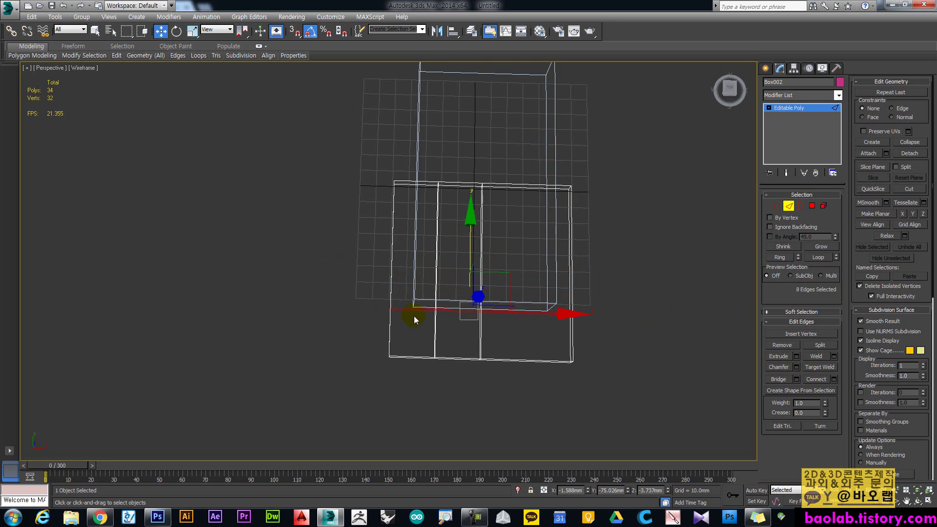
pyautogui.press('F3')
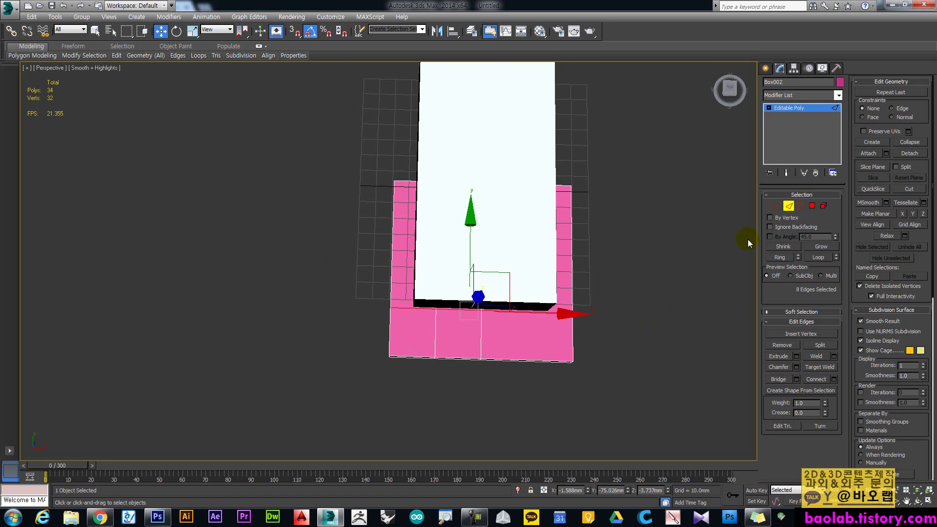
# Extrude the base's top polygon at the left near corner upward into a block roughly level with the phone's top
pyautogui.click(812, 206)
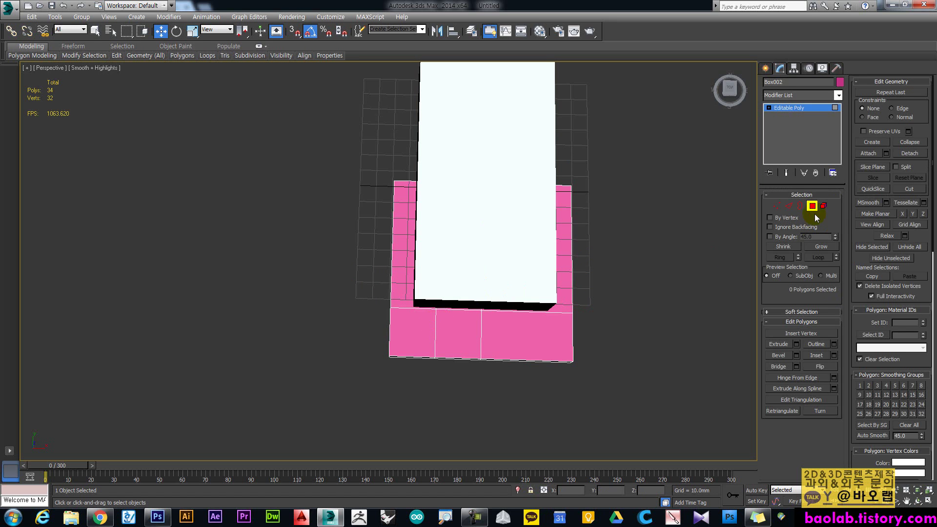
pyautogui.click(423, 326)
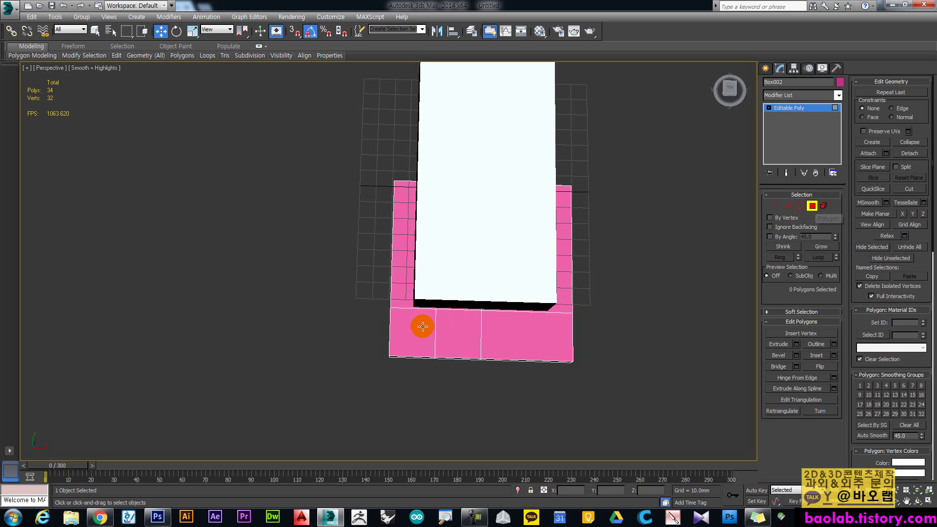
pyautogui.click(788, 343)
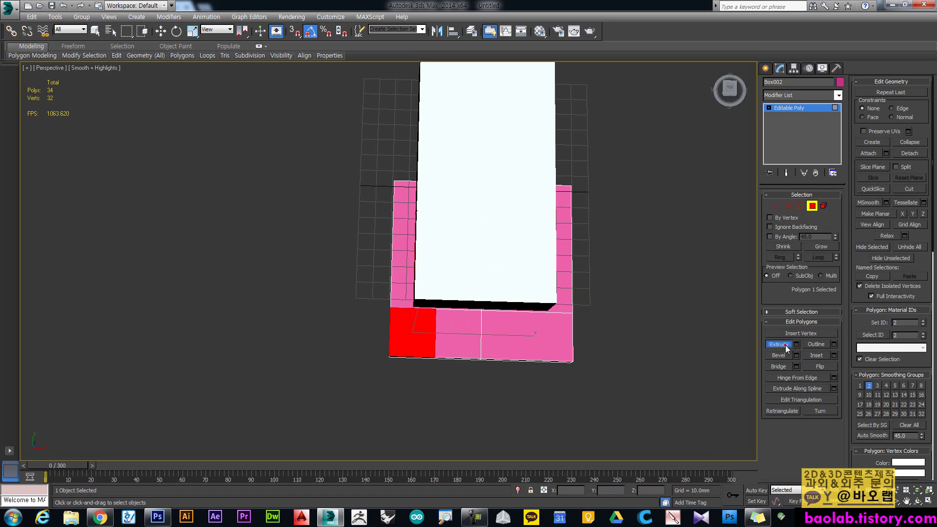
pyautogui.click(786, 347)
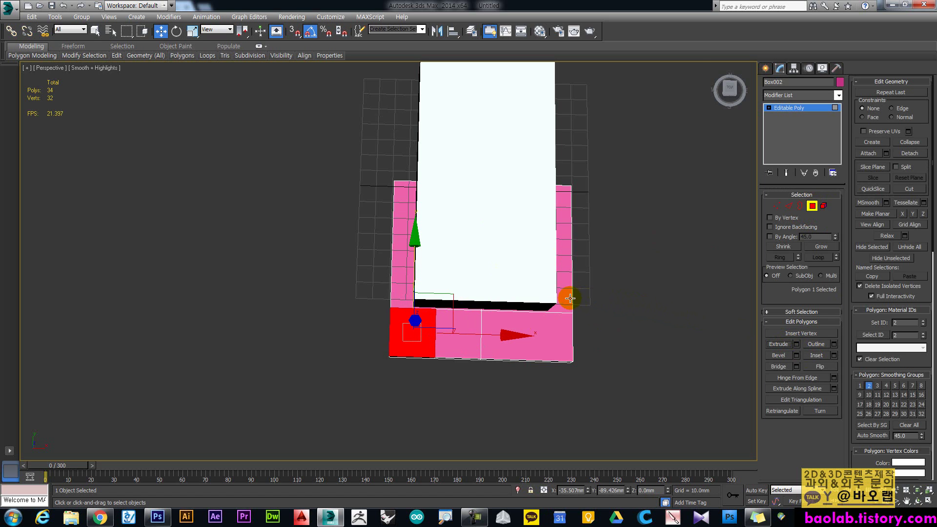
pyautogui.hotkey('shift', 'e')
pyautogui.moveTo(408, 309); pyautogui.dragTo(448, 174)
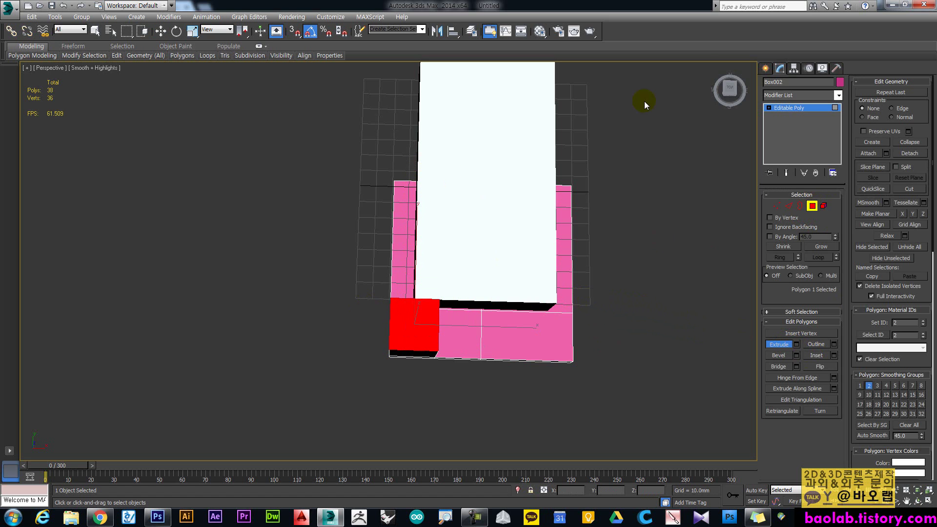
pyautogui.moveTo(734, 90); pyautogui.dragTo(707, 159)
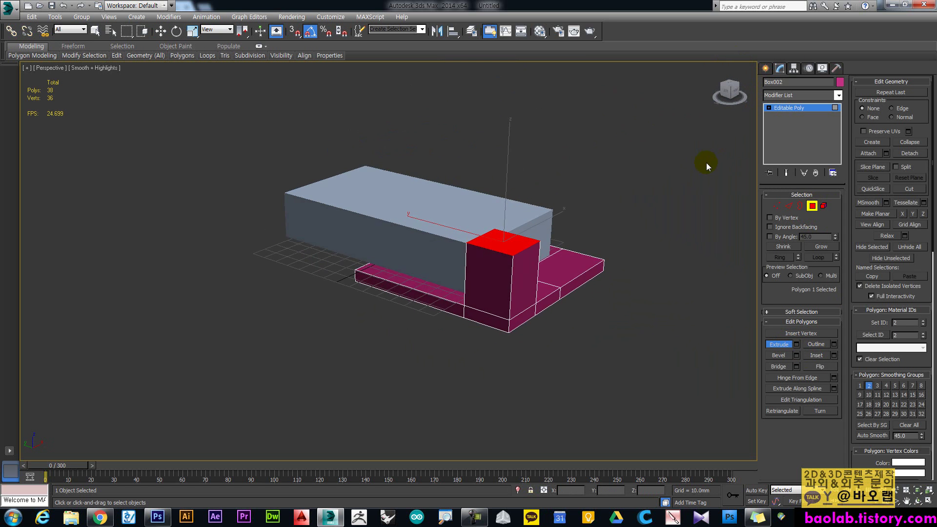
pyautogui.moveTo(628, 197); pyautogui.dragTo(602, 201, button='middle')
pyautogui.scroll(5, 425, 245)
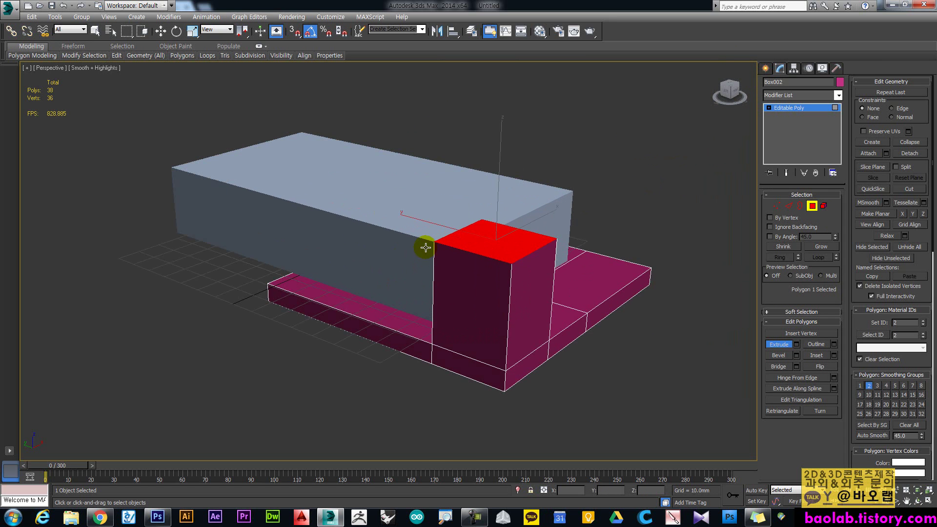
# Try to extrude the corner block's top a little higher and its phone-side face into a lip over the phone
pyautogui.moveTo(471, 242); pyautogui.dragTo(474, 209)
pyautogui.moveTo(726, 90); pyautogui.dragTo(600, 241)
pyautogui.moveTo(543, 235); pyautogui.dragTo(545, 167)
pyautogui.click(515, 242)
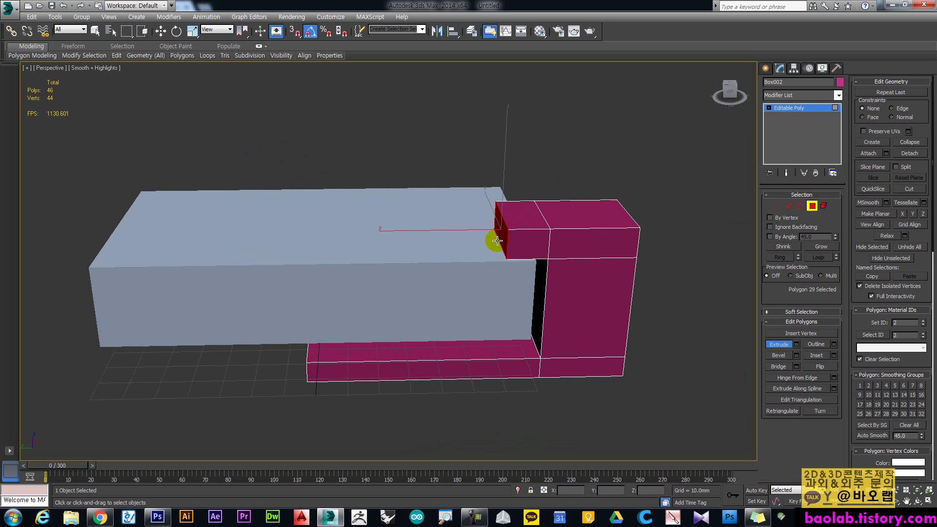
pyautogui.click(524, 238)
pyautogui.click(507, 219)
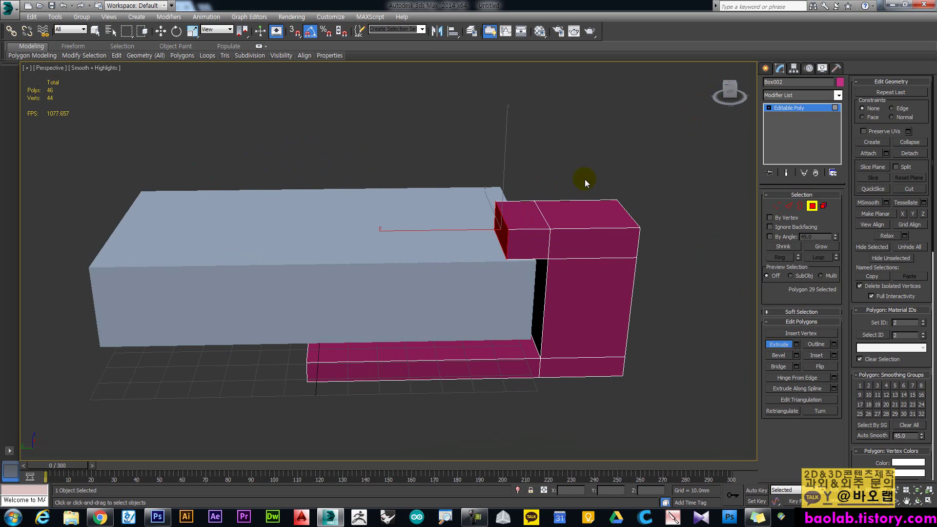
pyautogui.moveTo(730, 90); pyautogui.dragTo(694, 120)
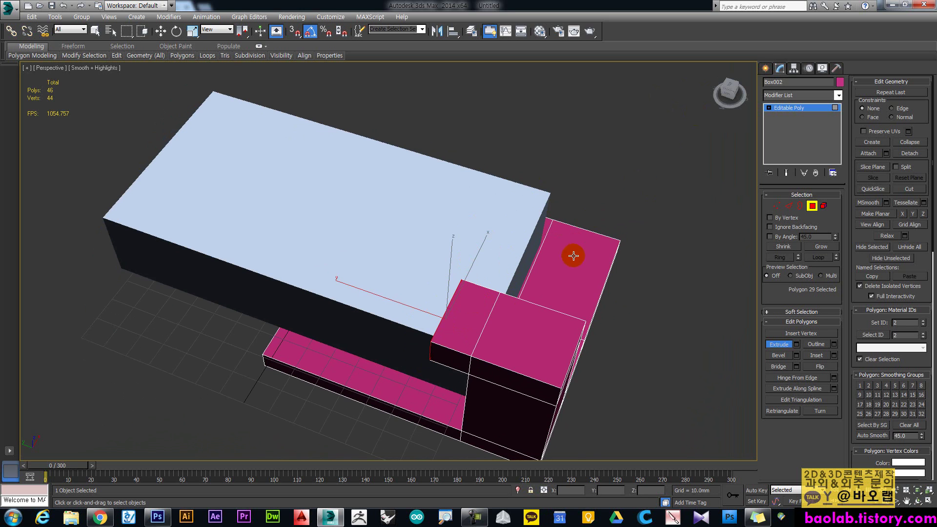
# Undo the lip extrusion and the corner block's extra height
pyautogui.hotkey('ctrl', 'z')
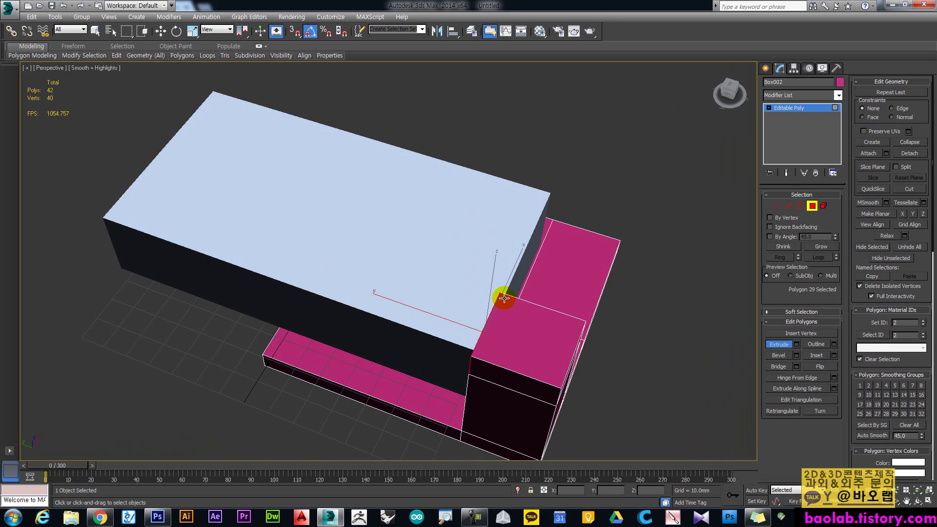
pyautogui.click(524, 339)
pyautogui.hotkey('ctrl', 'z')
pyautogui.moveTo(522, 339); pyautogui.dragTo(537, 294, button='middle')
pyautogui.click(722, 100)
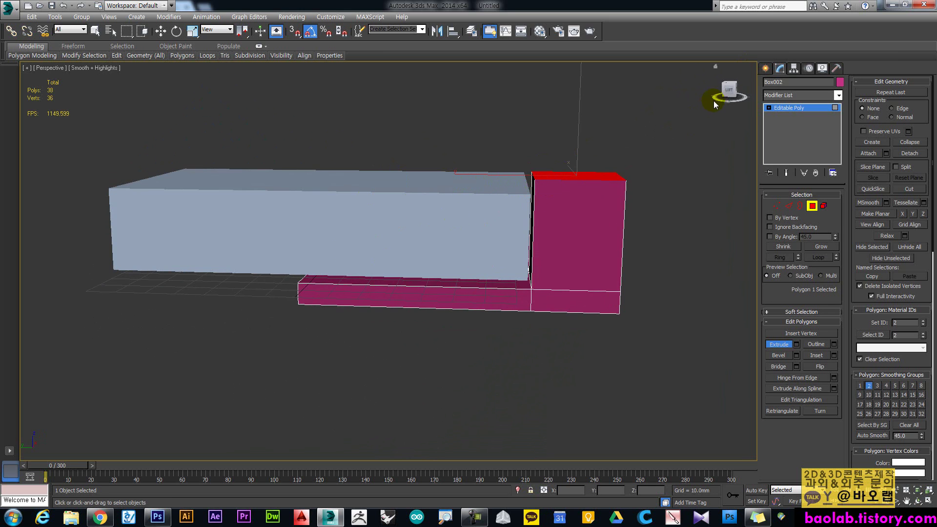
pyautogui.moveTo(727, 92); pyautogui.dragTo(585, 150)
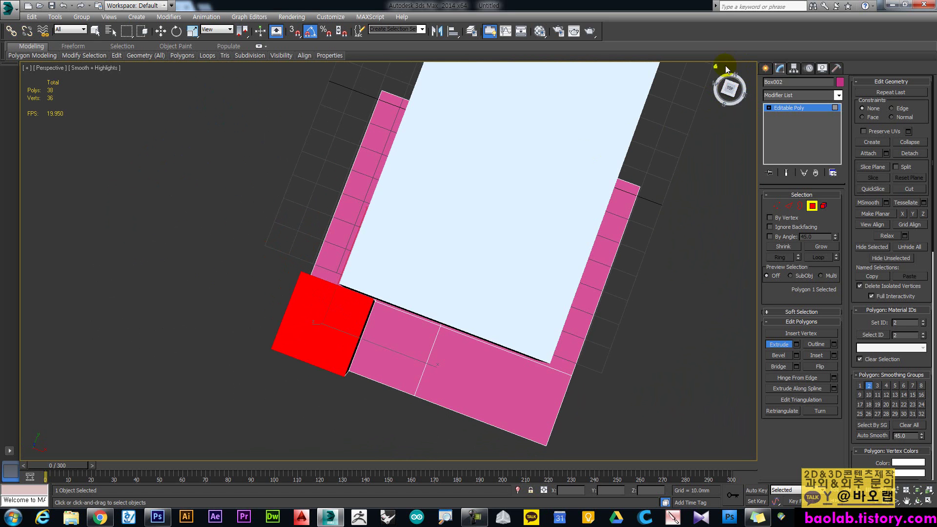
pyautogui.moveTo(730, 90); pyautogui.dragTo(728, 97)
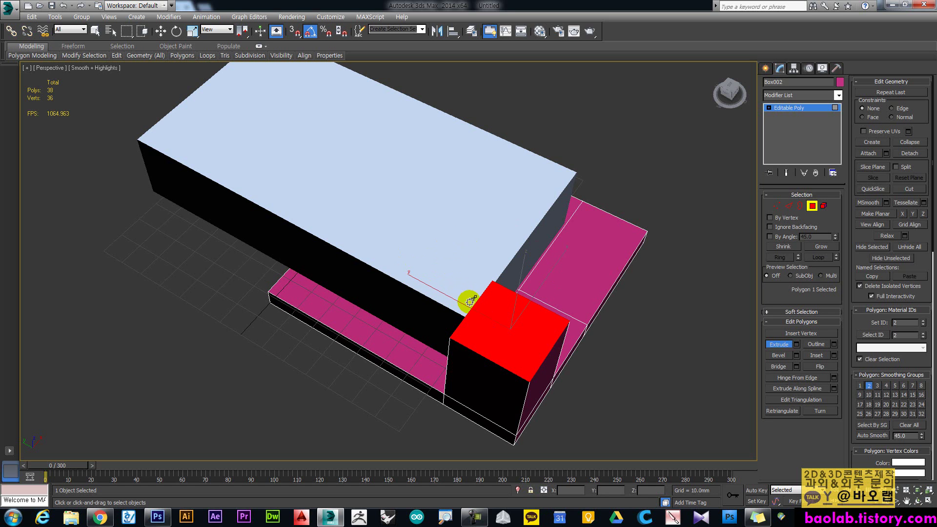
# Select the three side polygons along the base's near end face, below the corner block
pyautogui.click(765, 68)
pyautogui.press('w')
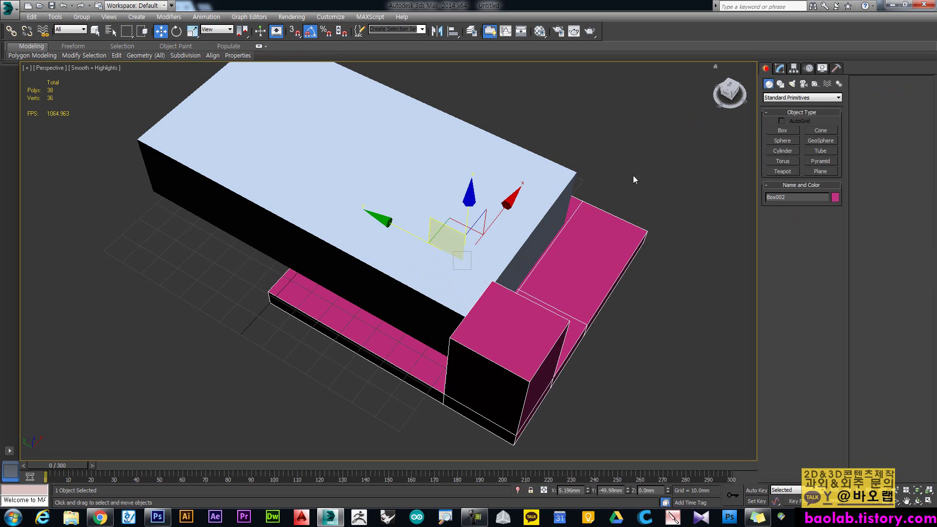
pyautogui.press('z')
pyautogui.moveTo(731, 85); pyautogui.dragTo(534, 161)
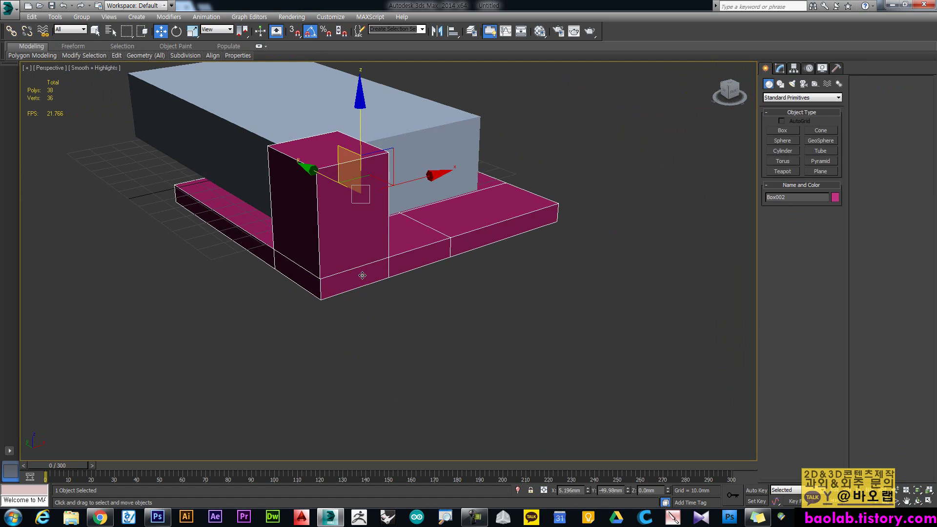
pyautogui.click(780, 68)
pyautogui.press('4')
pyautogui.click(352, 279)
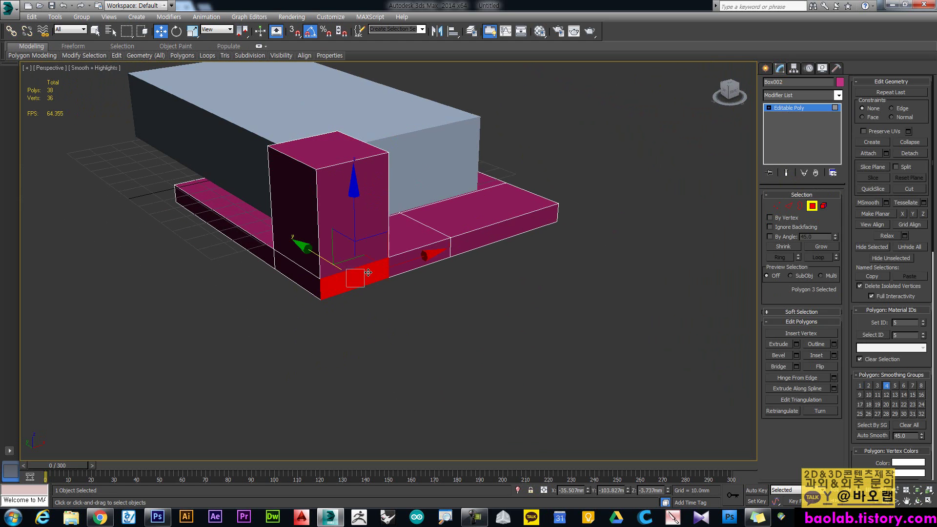
pyautogui.keyDown('ctrl'); pyautogui.click(419, 257); pyautogui.keyUp('ctrl')
pyautogui.keyDown('ctrl'); pyautogui.click(503, 231); pyautogui.keyUp('ctrl')
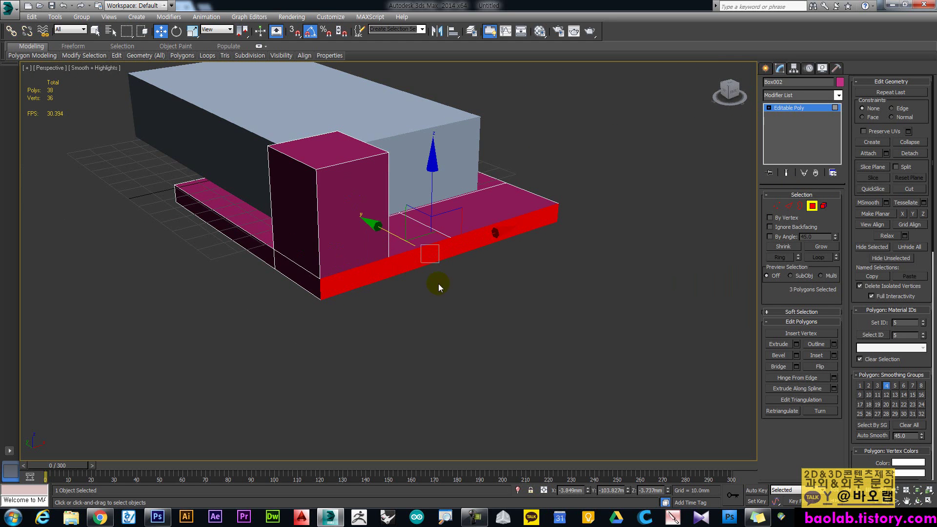
# Try a short outward extrusion of the three end-face polygons and undo it
pyautogui.click(776, 344)
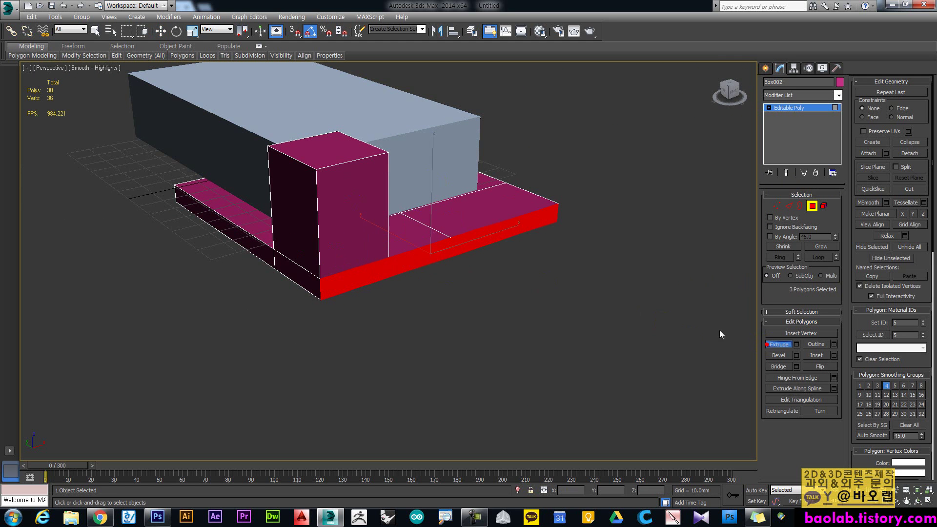
pyautogui.moveTo(407, 267); pyautogui.dragTo(376, 204)
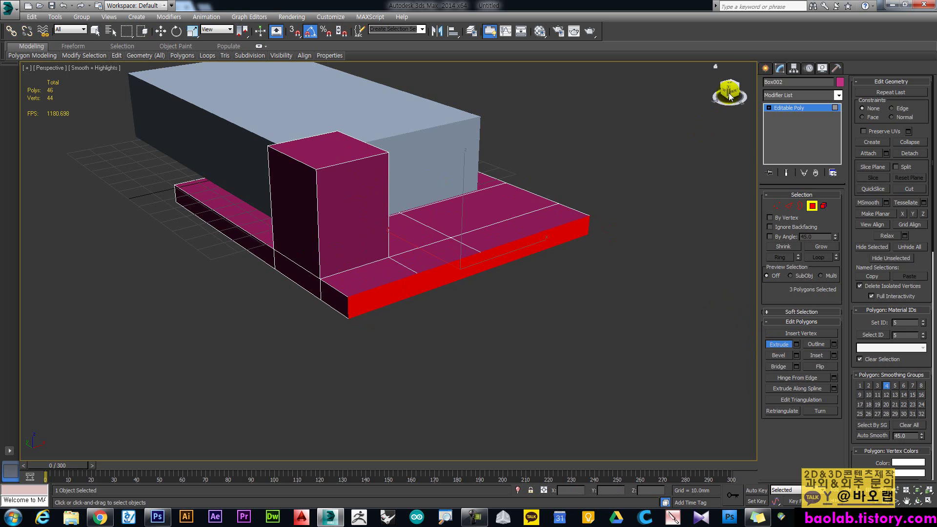
pyautogui.keyDown('alt'); pyautogui.moveTo(454, 88); pyautogui.dragTo(462, 144, button='middle'); pyautogui.keyUp('alt')
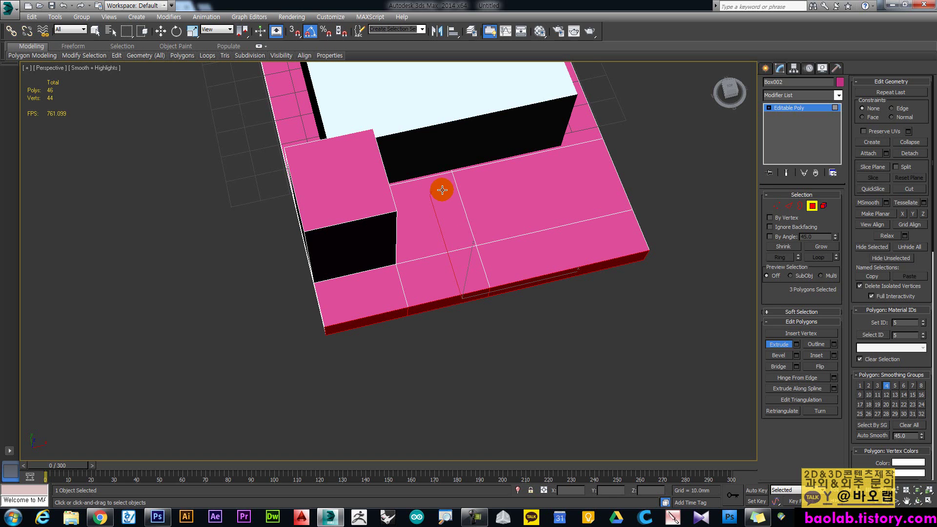
pyautogui.moveTo(436, 222)
pyautogui.mouseDown()
pyautogui.moveTo(439, 184)
pyautogui.moveTo(429, 180)
pyautogui.moveTo(442, 233)
pyautogui.moveTo(474, 266)
pyautogui.mouseUp()
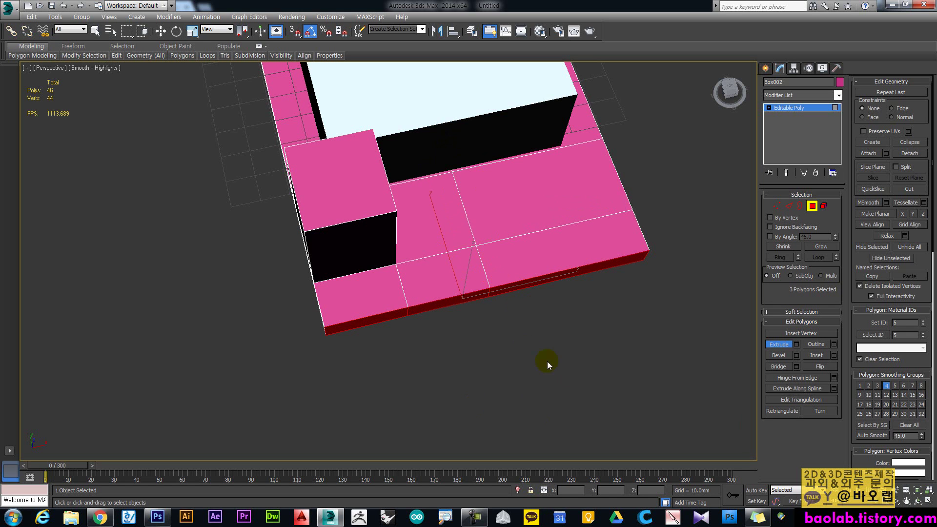
pyautogui.moveTo(489, 232); pyautogui.dragTo(489, 231)
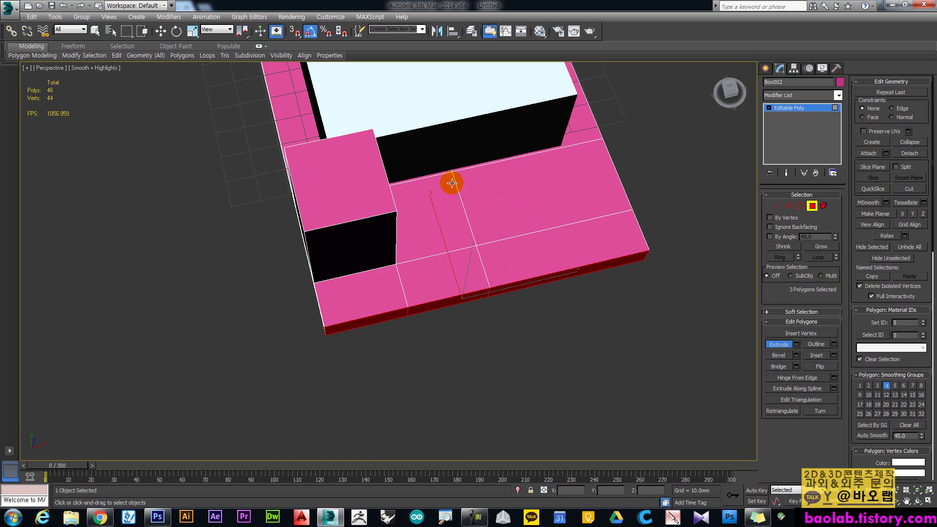
pyautogui.hotkey('ctrl', 'z')
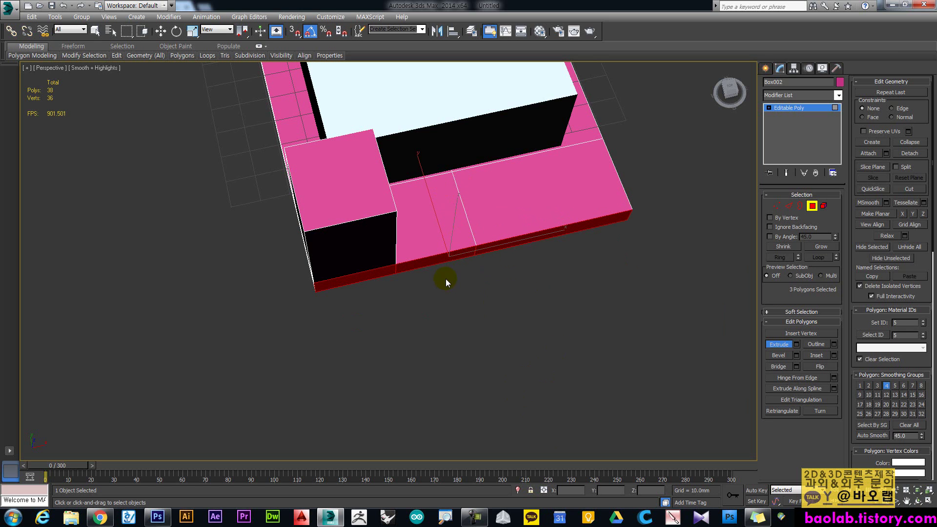
# Extrude the three end-face polygons far outward, extending the base into a long plate beyond the corner block
pyautogui.moveTo(446, 259); pyautogui.dragTo(446, 2)
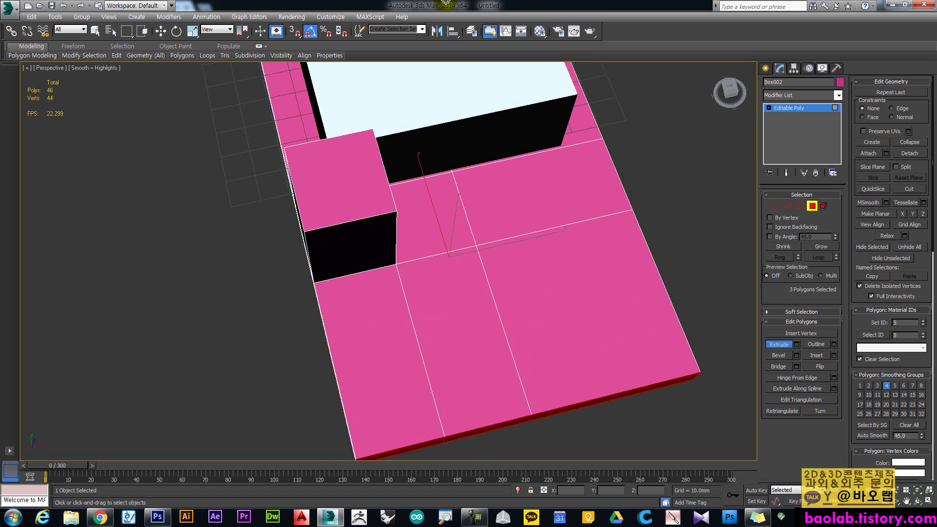
pyautogui.click(481, 261)
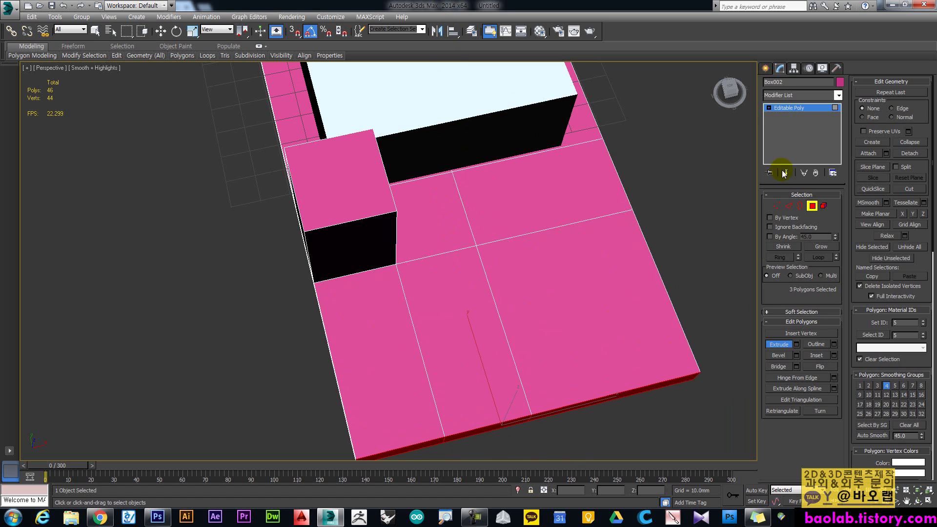
pyautogui.moveTo(727, 93); pyautogui.dragTo(749, 59)
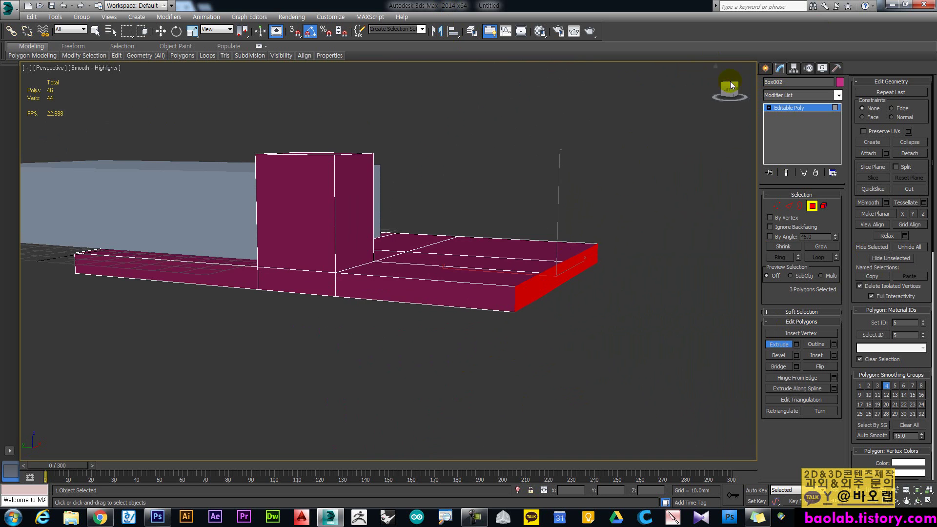
pyautogui.moveTo(730, 92); pyautogui.dragTo(732, 89)
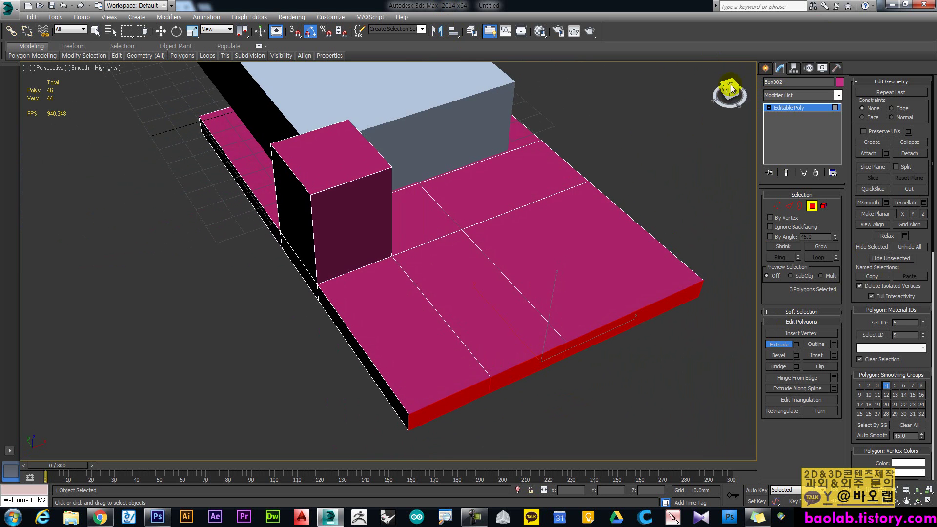
# Connect the extension's lengthwise edges and move the new crosswise edge loop close to its outer end
pyautogui.click(766, 69)
pyautogui.press('w')
pyautogui.scroll(-3, 619, 177)
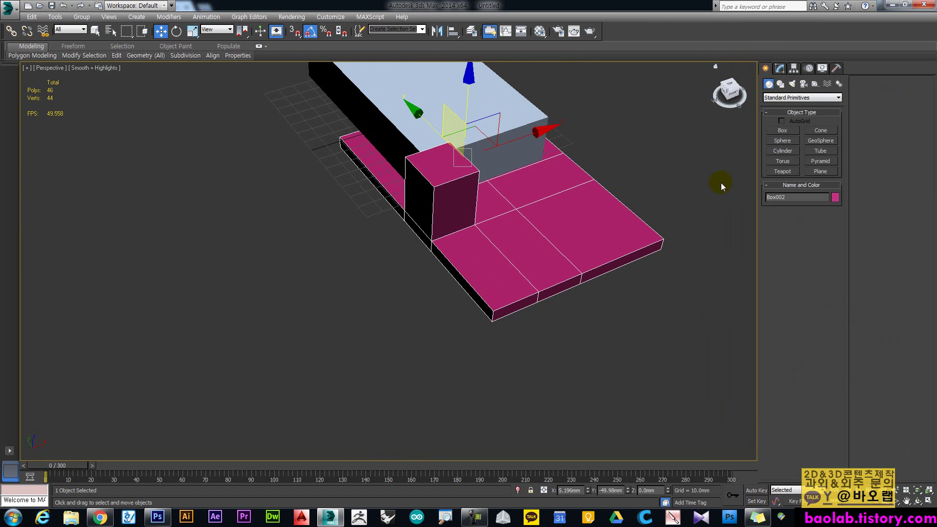
pyautogui.press('2')
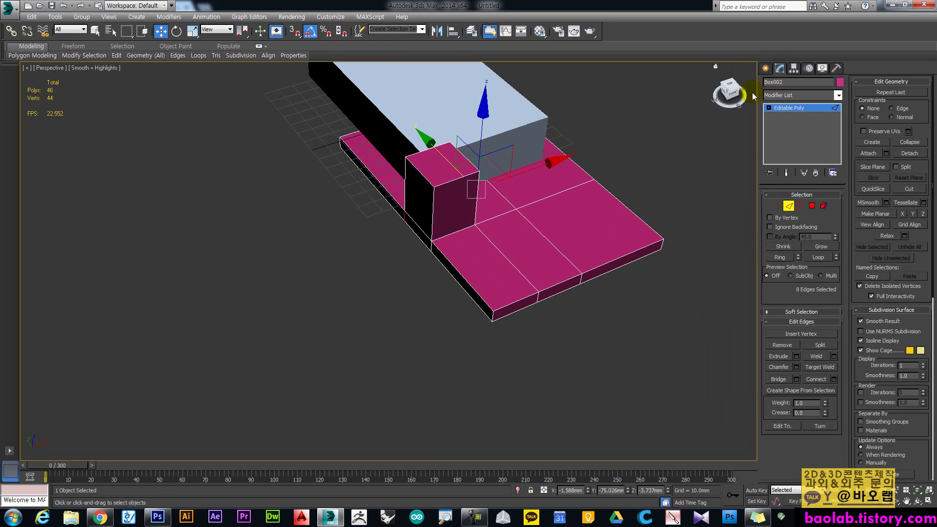
pyautogui.click(730, 87)
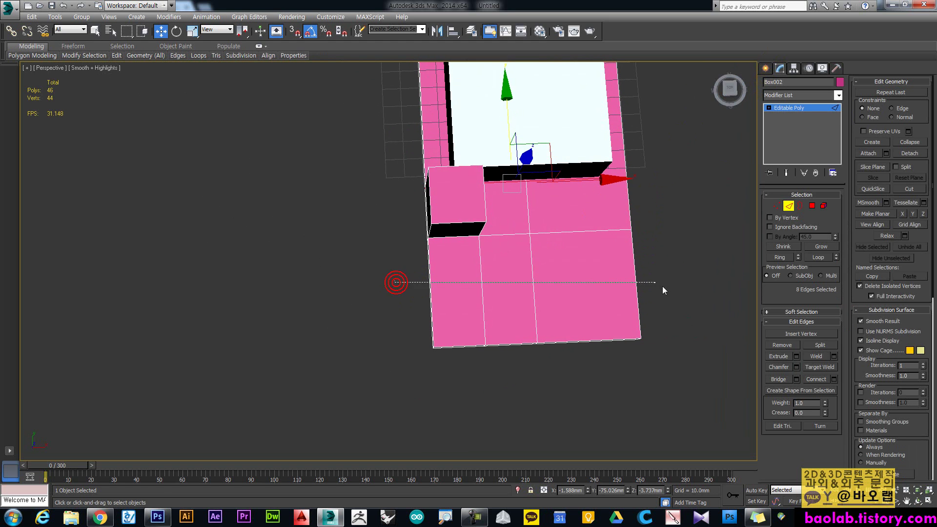
pyautogui.click(621, 312)
pyautogui.moveTo(515, 225); pyautogui.dragTo(514, 271)
pyautogui.click(423, 291)
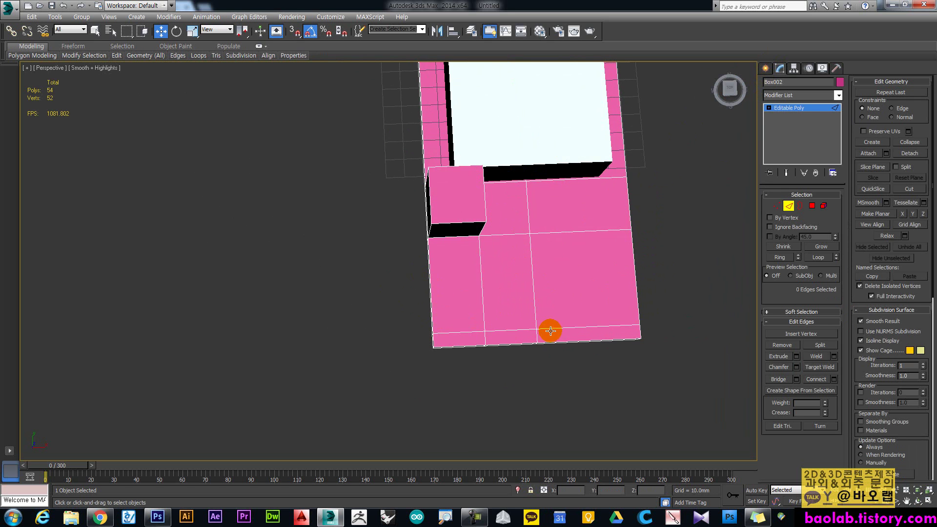
# Extrude the three narrow underside polygons at the plate's outer end downward to form a leg
pyautogui.moveTo(729, 88); pyautogui.dragTo(615, 204)
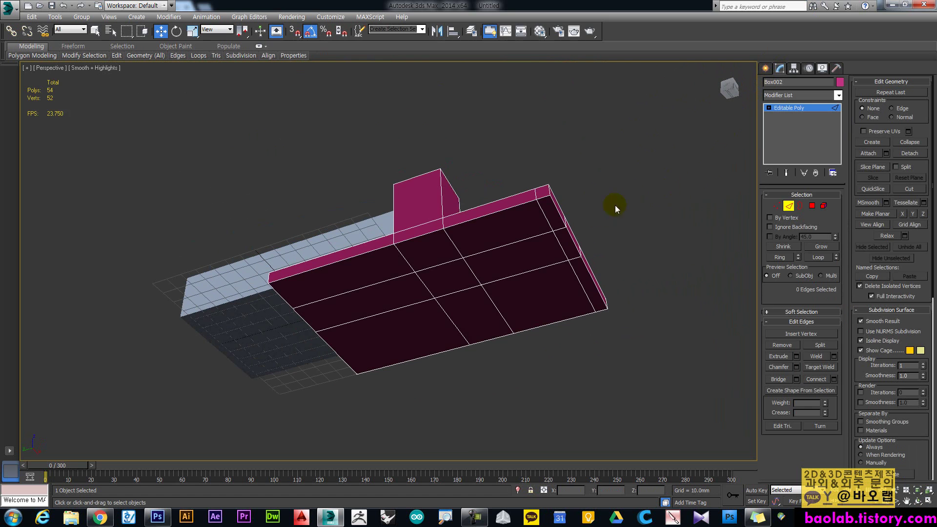
pyautogui.click(812, 205)
pyautogui.click(556, 219)
pyautogui.keyDown('ctrl'); pyautogui.click(574, 252); pyautogui.keyUp('ctrl')
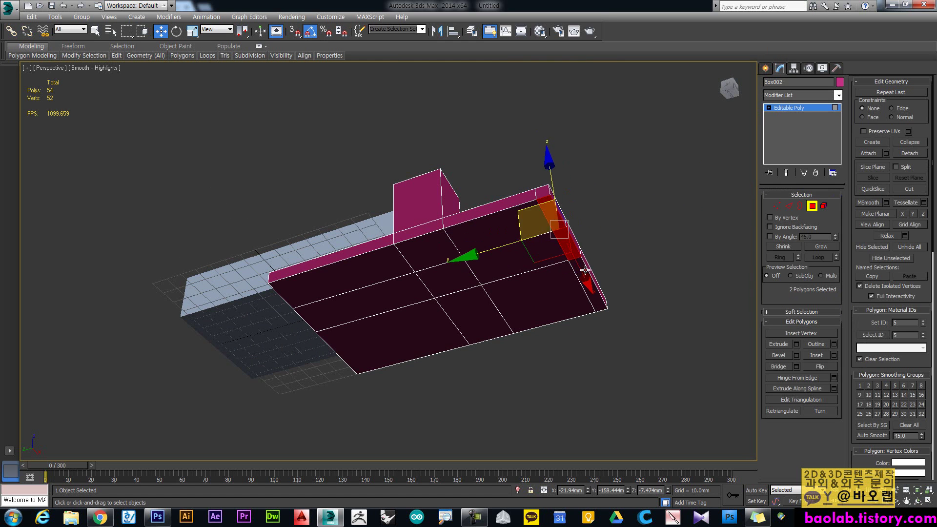
pyautogui.keyDown('ctrl'); pyautogui.click(586, 273); pyautogui.keyUp('ctrl')
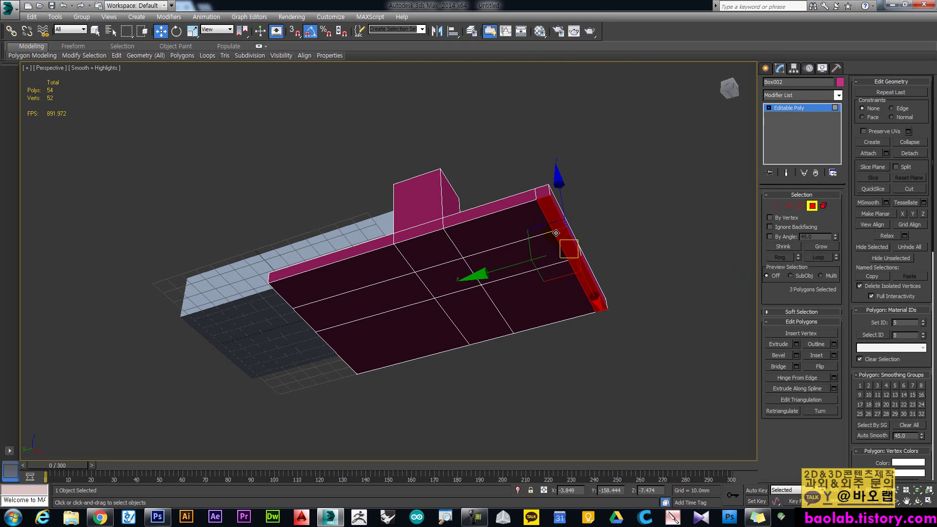
pyautogui.hotkey('shift', 'e')
pyautogui.moveTo(556, 227); pyautogui.dragTo(601, 97)
pyautogui.press('w')
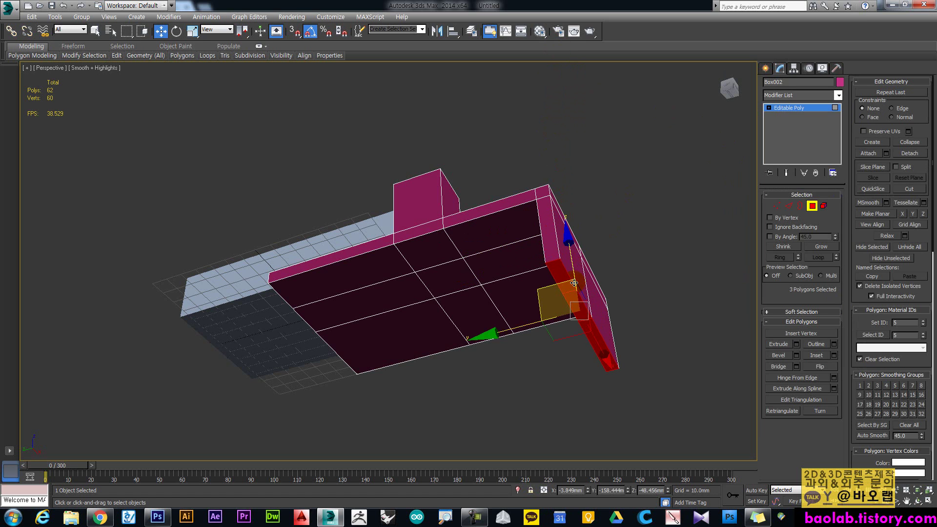
# Lengthen the leg by moving its three end polygons farther down, to about Z -77 mm
pyautogui.moveTo(568, 263); pyautogui.dragTo(553, 331)
pyautogui.moveTo(608, 284); pyautogui.dragTo(572, 254, button='middle')
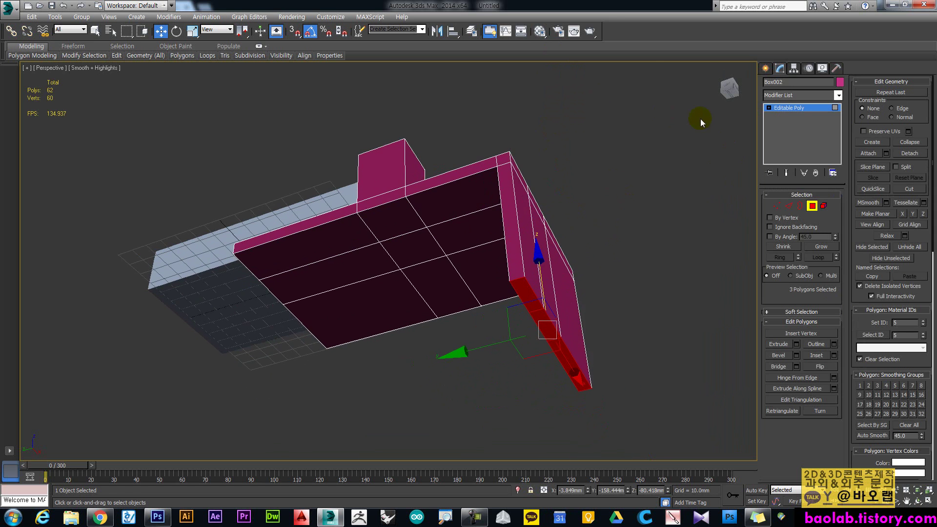
pyautogui.click(727, 93)
pyautogui.moveTo(536, 332); pyautogui.dragTo(525, 272)
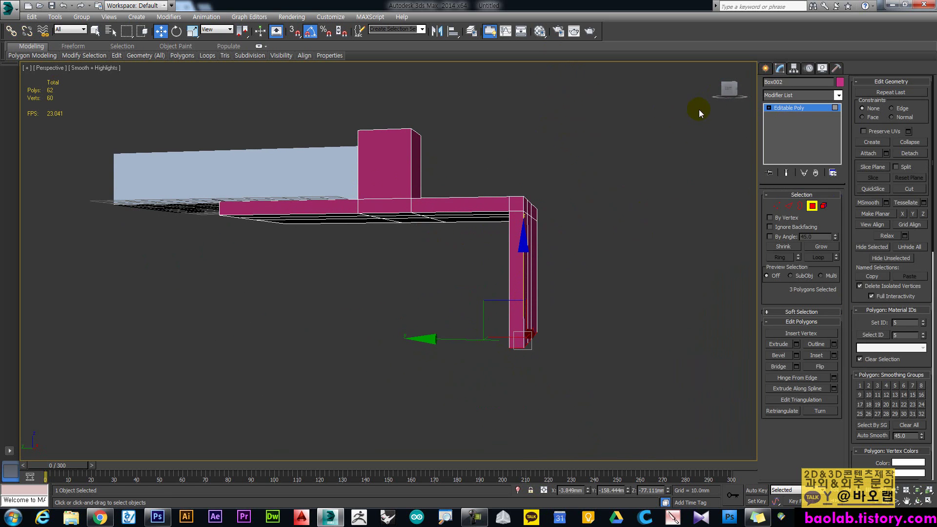
pyautogui.click(724, 92)
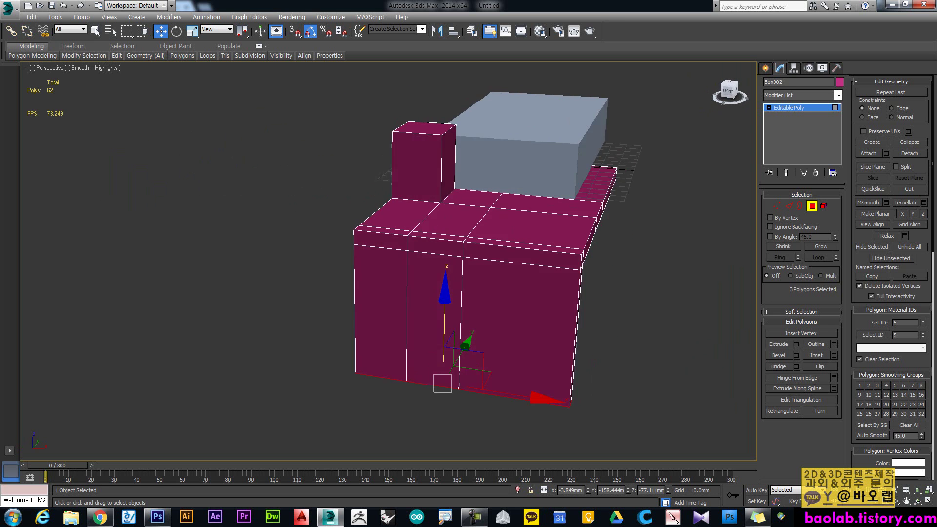
pyautogui.moveTo(561, 91); pyautogui.dragTo(556, 119)
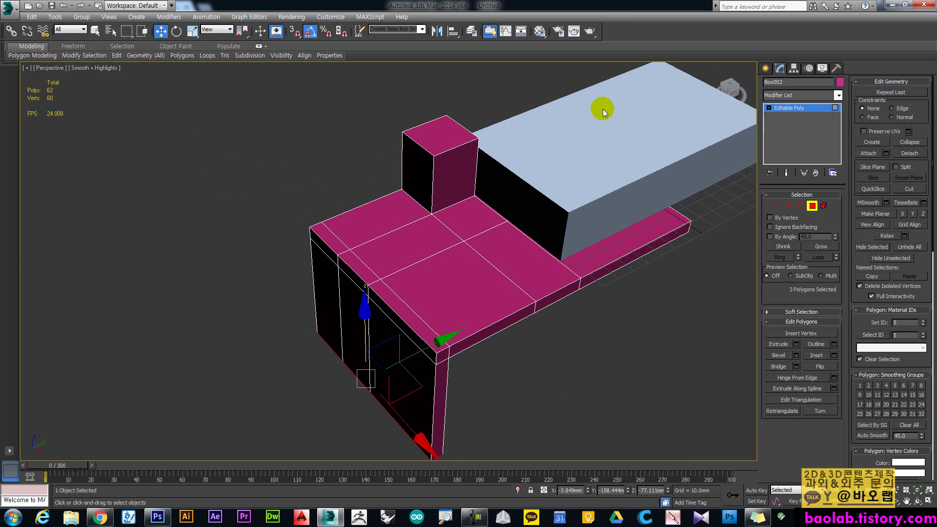
# Leave polygon editing and select both the stand and the phone box
pyautogui.click(765, 68)
pyautogui.scroll(-5, 466, 222)
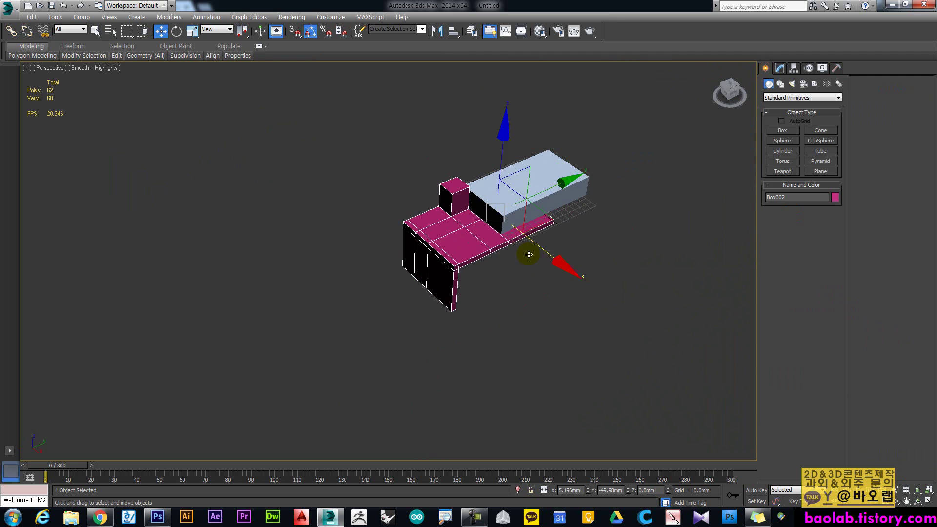
pyautogui.moveTo(356, 119); pyautogui.dragTo(532, 295)
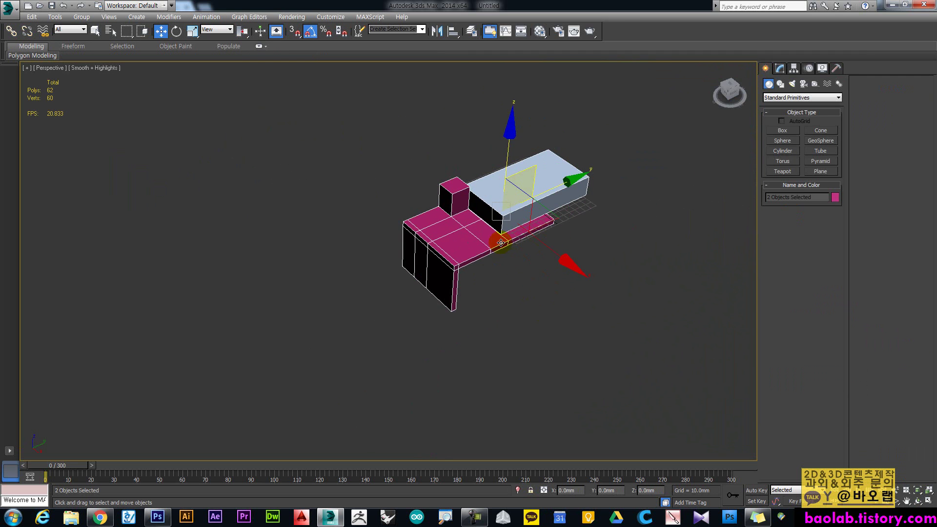
# Try tilting the stand and phone box together into an upright leaning pose, and undo the rotation
pyautogui.press('e')
pyautogui.moveTo(642, 272)
pyautogui.mouseDown(button='middle')
pyautogui.moveTo(619, 236)
pyautogui.moveTo(639, 288)
pyautogui.mouseUp(button='middle')
pyautogui.click(726, 98)
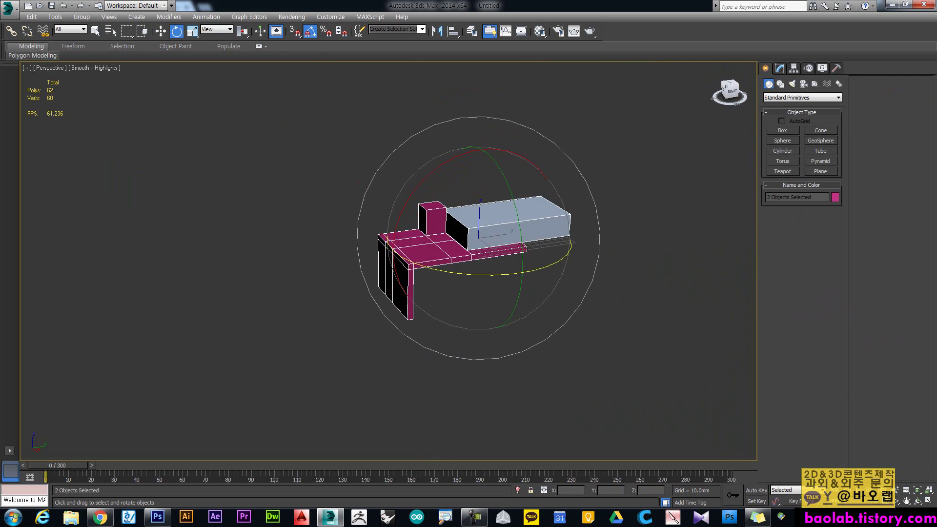
pyautogui.moveTo(435, 155); pyautogui.dragTo(411, 175)
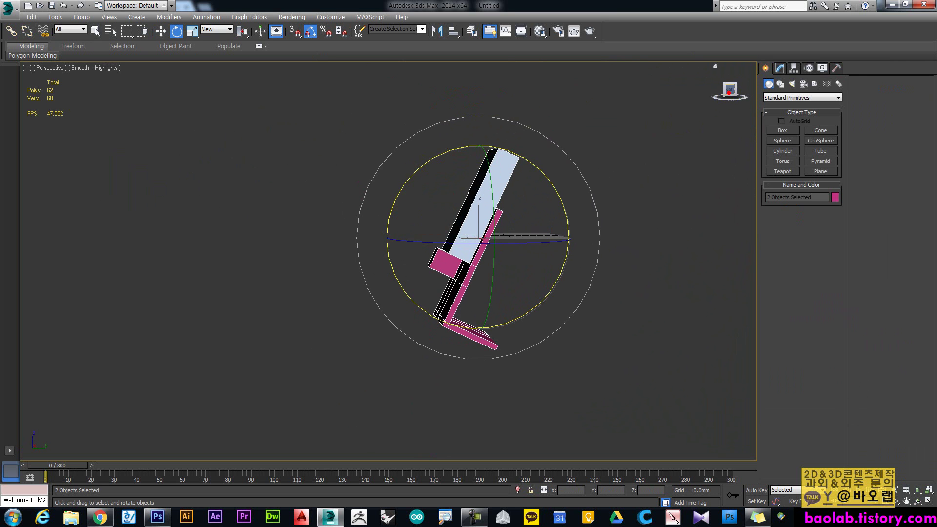
pyautogui.click(730, 94)
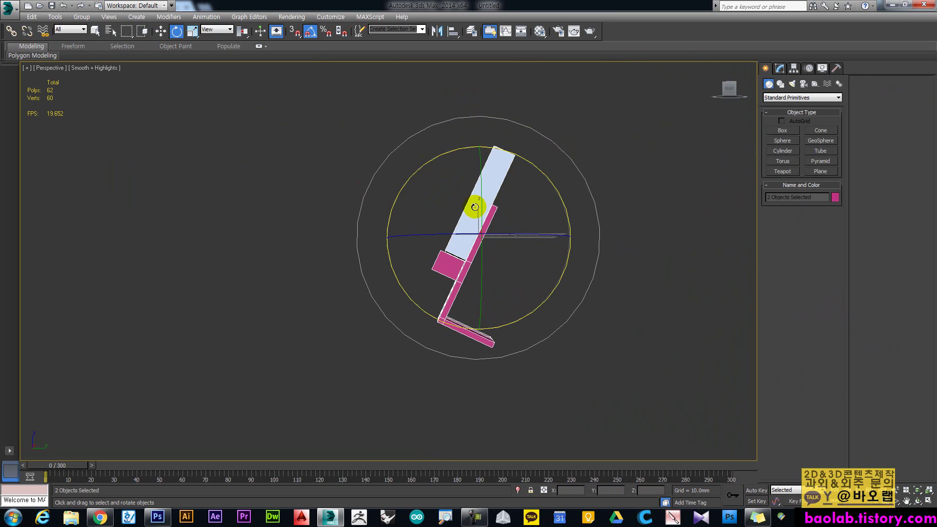
pyautogui.hotkey('ctrl', 'z')
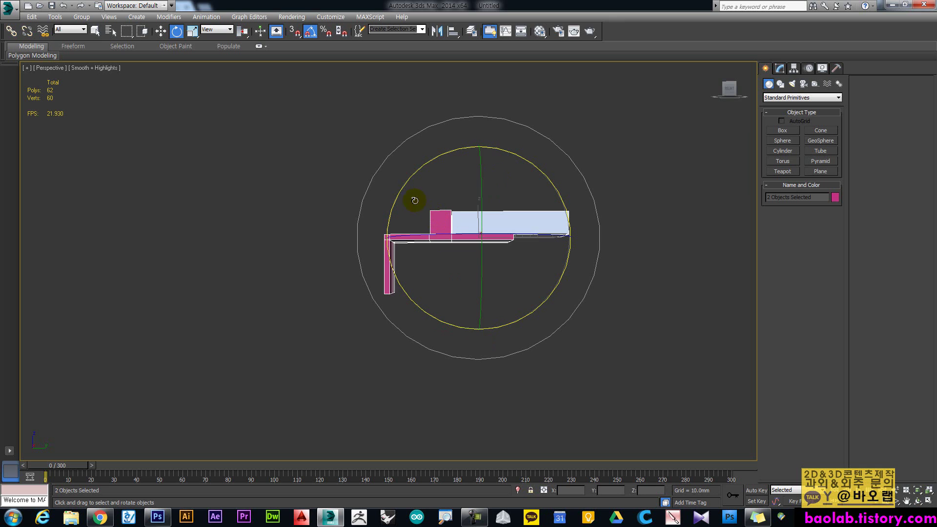
# Rotate the stand and phone box together 70 degrees about the X axis using angle snap
pyautogui.click(314, 39)
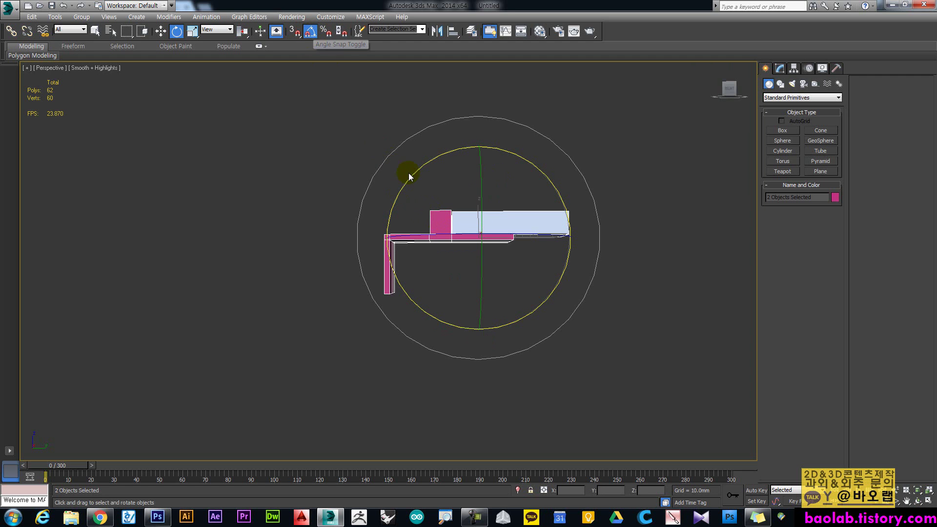
pyautogui.moveTo(412, 177); pyautogui.dragTo(402, 209)
pyautogui.moveTo(644, 261); pyautogui.dragTo(645, 214, button='middle')
pyautogui.click(613, 308)
# Select the vertices at the outer end of the stand's sloping leg and move them vertically until the leg is level
pyautogui.click(484, 316)
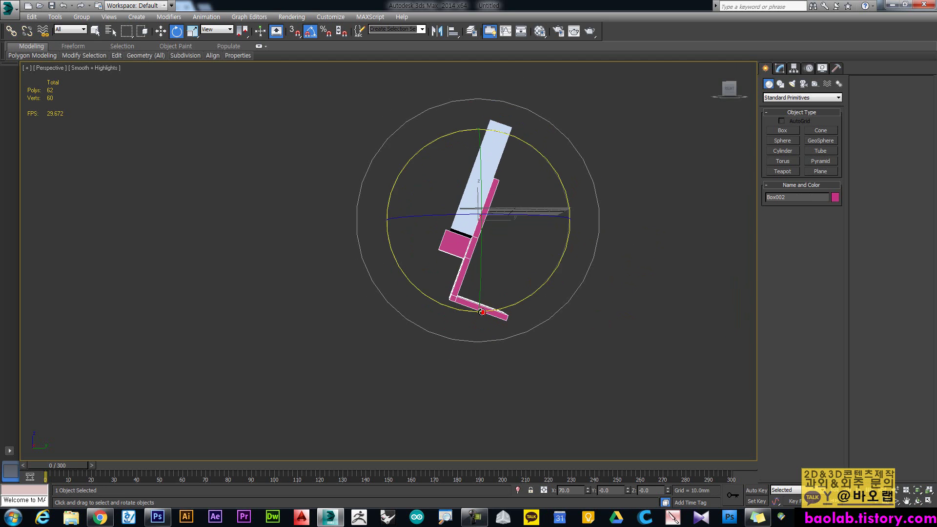
pyautogui.scroll(5, 443, 291)
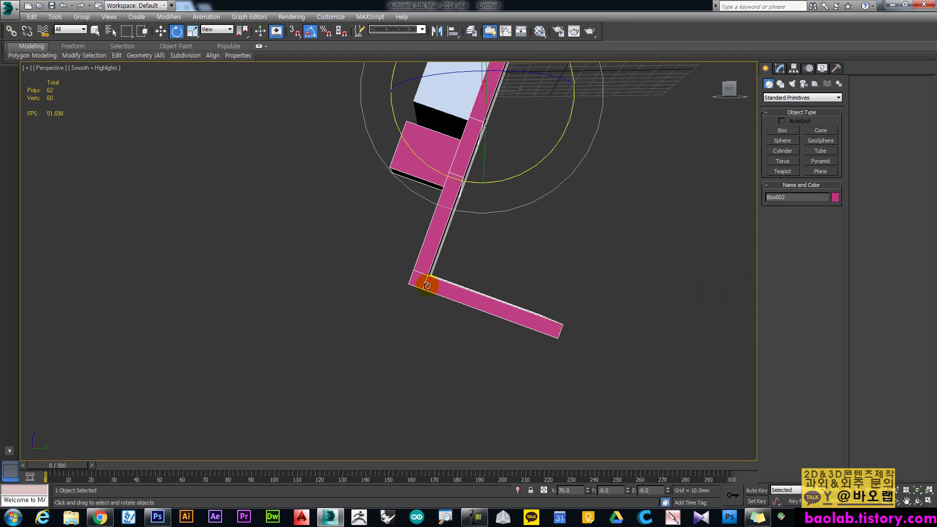
pyautogui.keyDown('alt'); pyautogui.moveTo(585, 330); pyautogui.dragTo(487, 322, button='middle'); pyautogui.keyUp('alt')
pyautogui.scroll(-4, 640, 203)
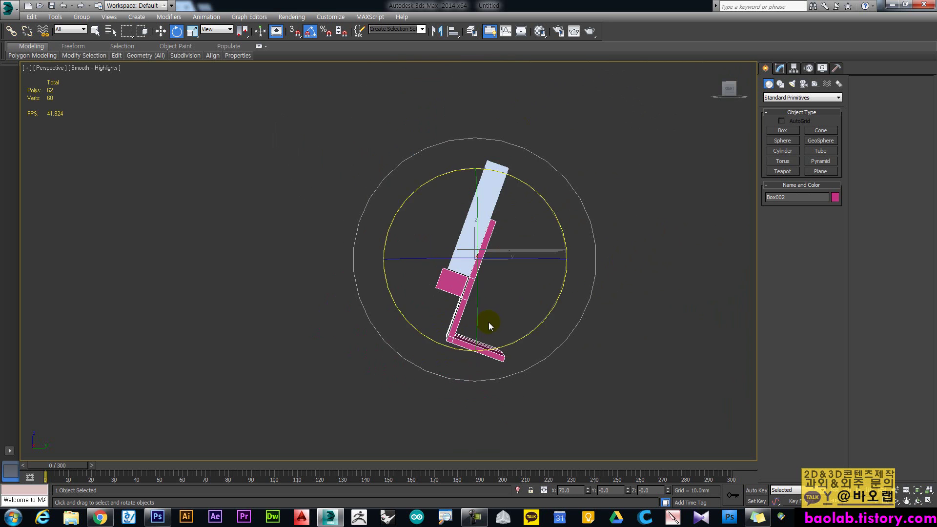
pyautogui.click(779, 69)
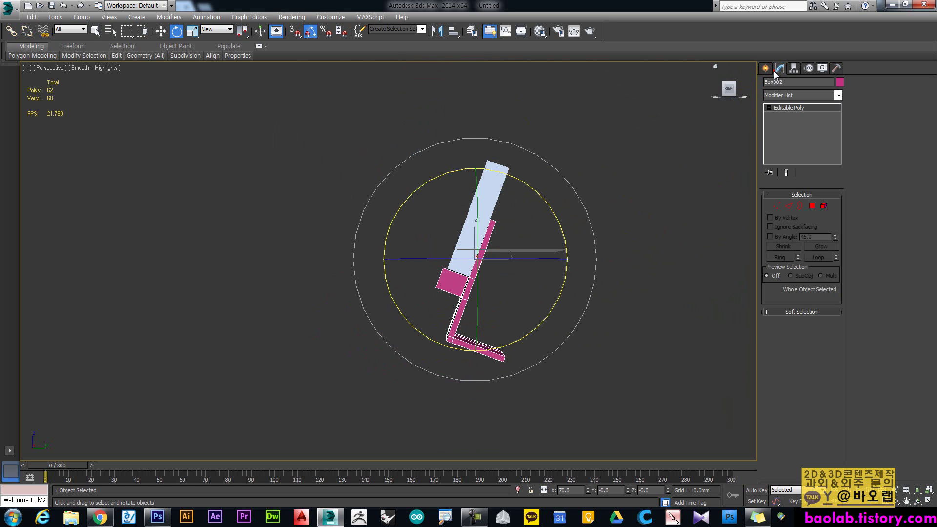
pyautogui.click(779, 207)
pyautogui.moveTo(544, 349); pyautogui.dragTo(484, 277)
pyautogui.keyDown('alt'); pyautogui.moveTo(484, 277); pyautogui.dragTo(490, 279, button='middle'); pyautogui.keyUp('alt')
pyautogui.scroll(5, 487, 279)
pyautogui.press('w')
pyautogui.moveTo(509, 250); pyautogui.dragTo(510, 305)
pyautogui.moveTo(546, 356); pyautogui.dragTo(506, 231)
pyautogui.scroll(6, 483, 260)
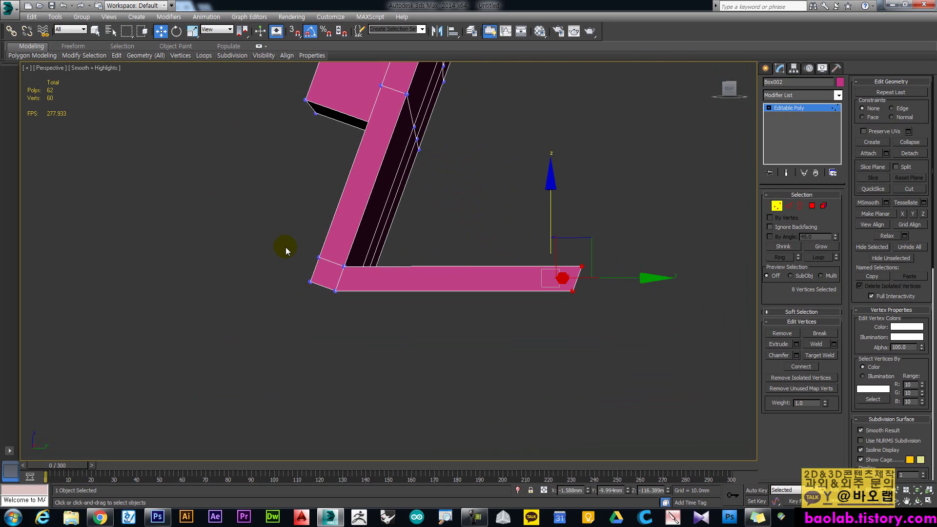
# Show the stand in wireframe and select all vertices along the underside of its foot
pyautogui.press('F3')
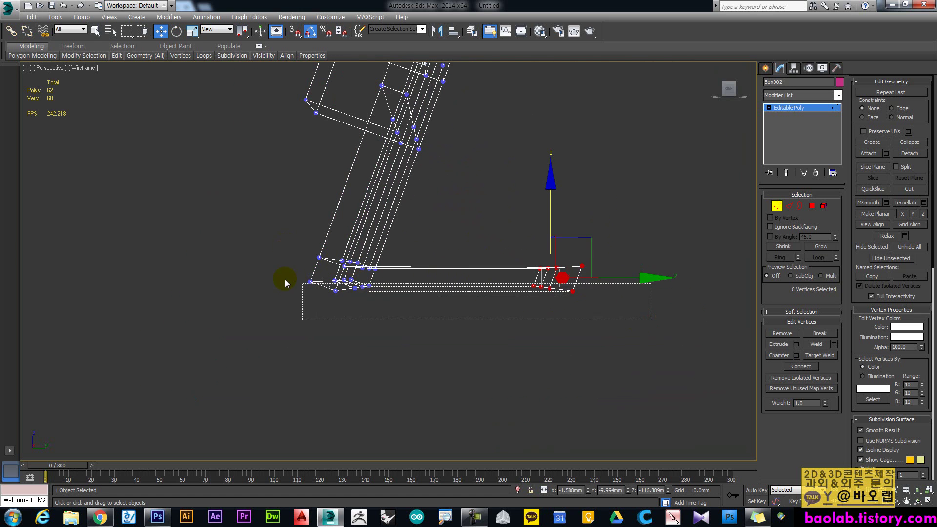
pyautogui.keyDown('ctrl'); pyautogui.moveTo(270, 277); pyautogui.dragTo(371, 292); pyautogui.keyUp('ctrl')
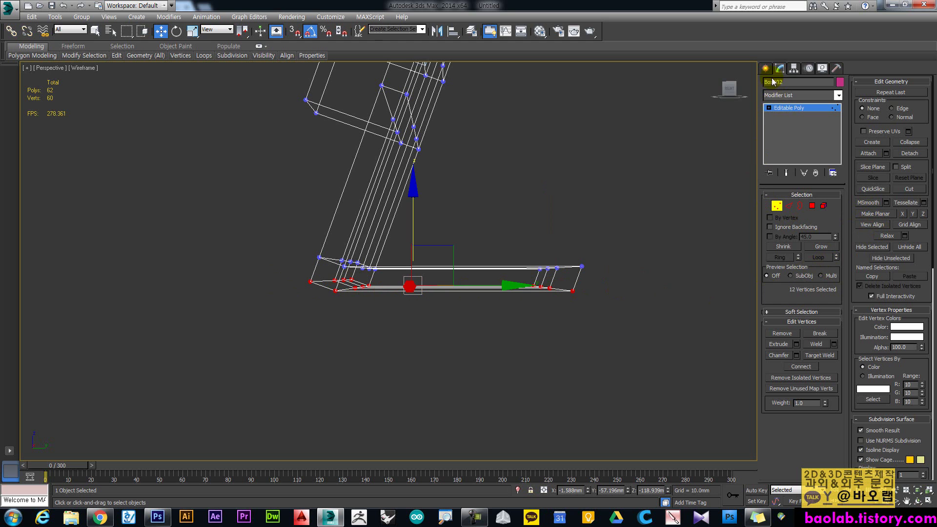
pyautogui.moveTo(828, 112); pyautogui.dragTo(857, 115)
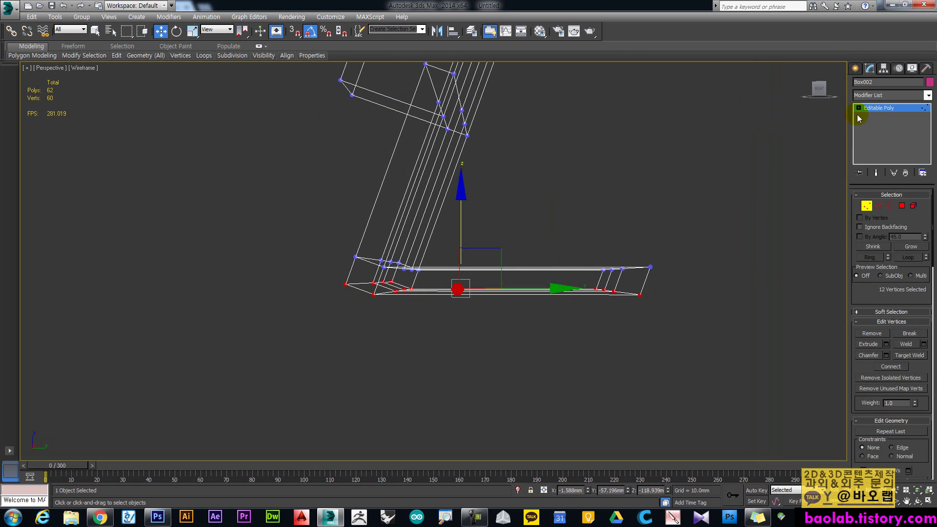
pyautogui.moveTo(847, 225); pyautogui.dragTo(806, 227)
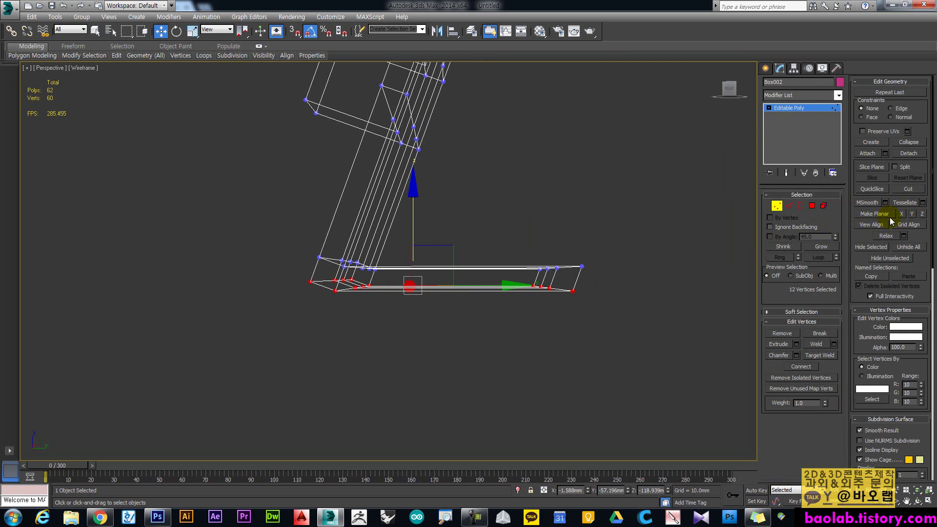
# Try making the foot's underside vertices planar along Z, Y and X in turn, undoing each attempt
pyautogui.click(921, 215)
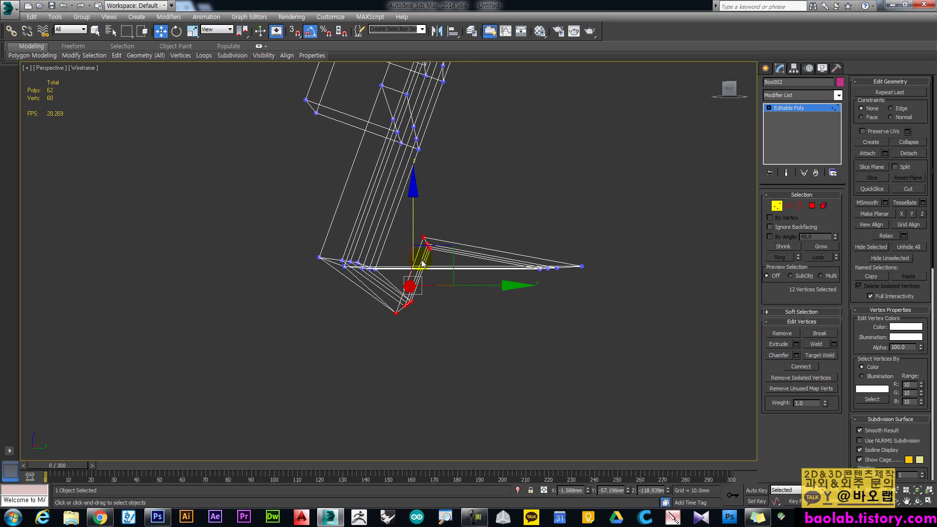
pyautogui.hotkey('ctrl', 'z')
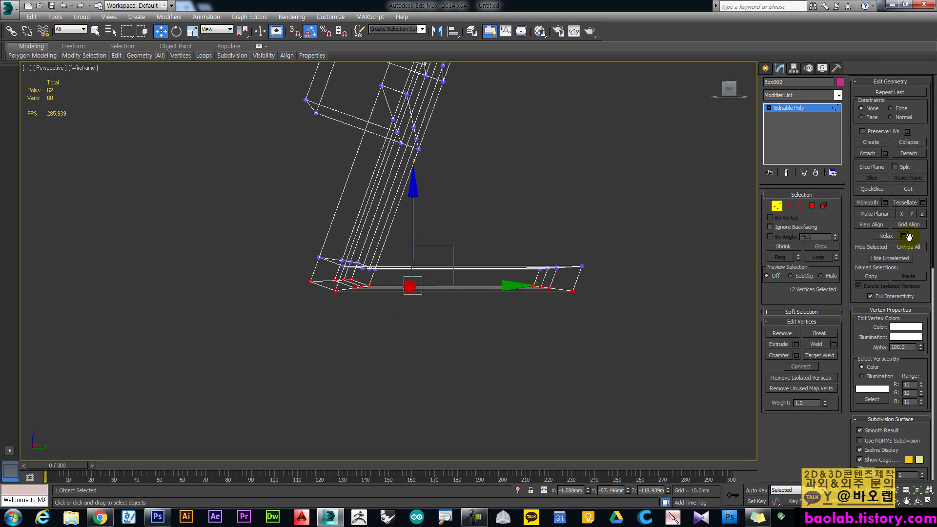
pyautogui.click(911, 213)
pyautogui.hotkey('ctrl', 'z')
pyautogui.click(902, 214)
pyautogui.hotkey('ctrl', 'z')
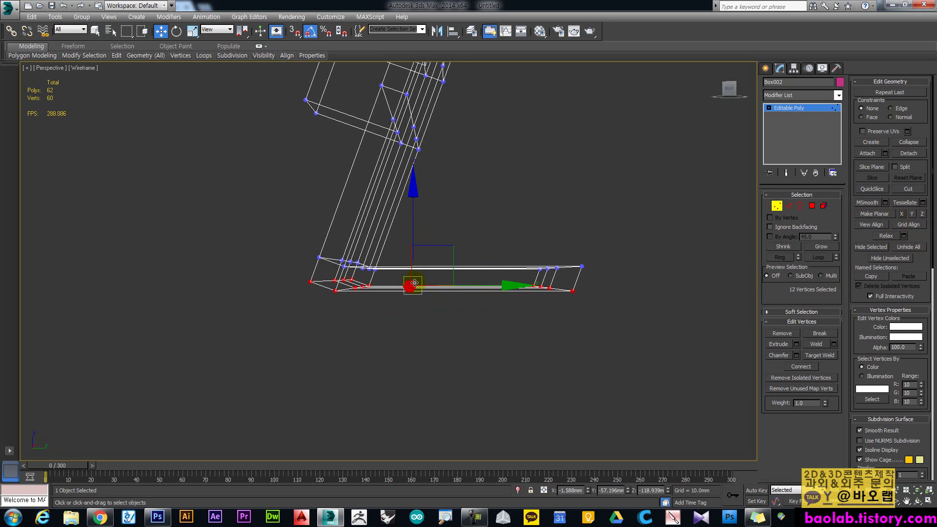
# Flatten the foot's underside by scaling its selected vertices down along the Z axis
pyautogui.moveTo(450, 288); pyautogui.dragTo(461, 285, button='middle')
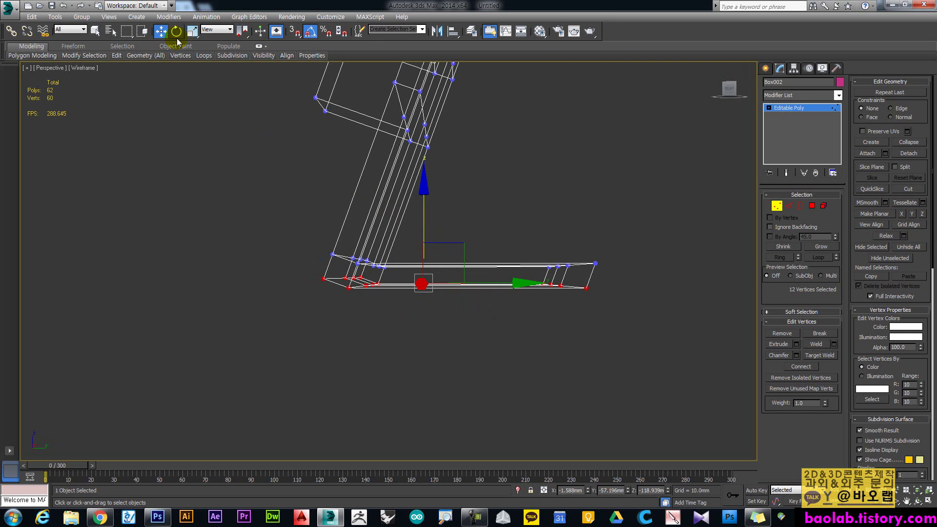
pyautogui.click(192, 30)
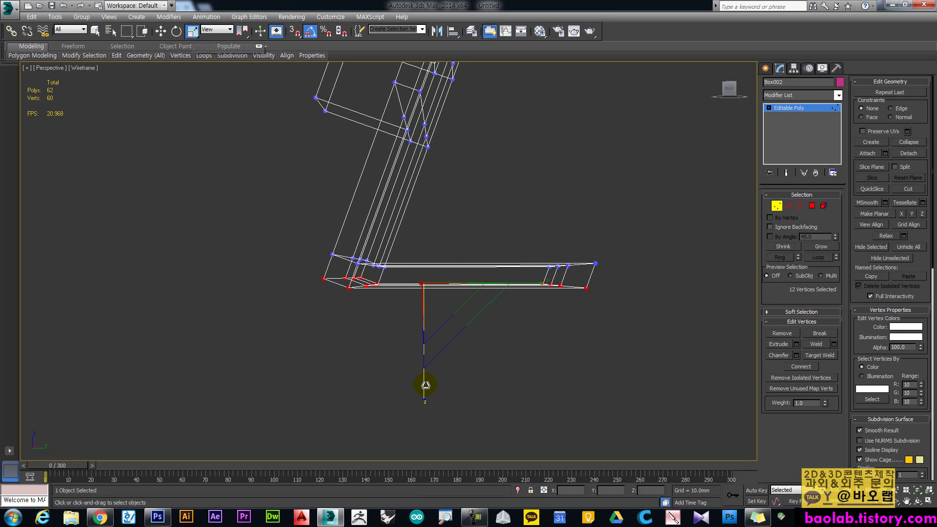
pyautogui.moveTo(425, 395); pyautogui.dragTo(6, 6)
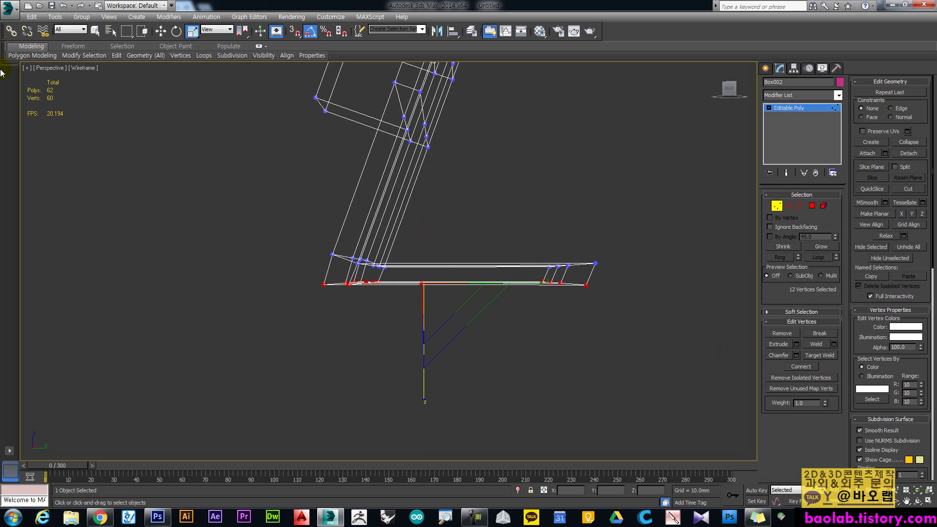
pyautogui.moveTo(519, 219); pyautogui.dragTo(223, 122, button='middle')
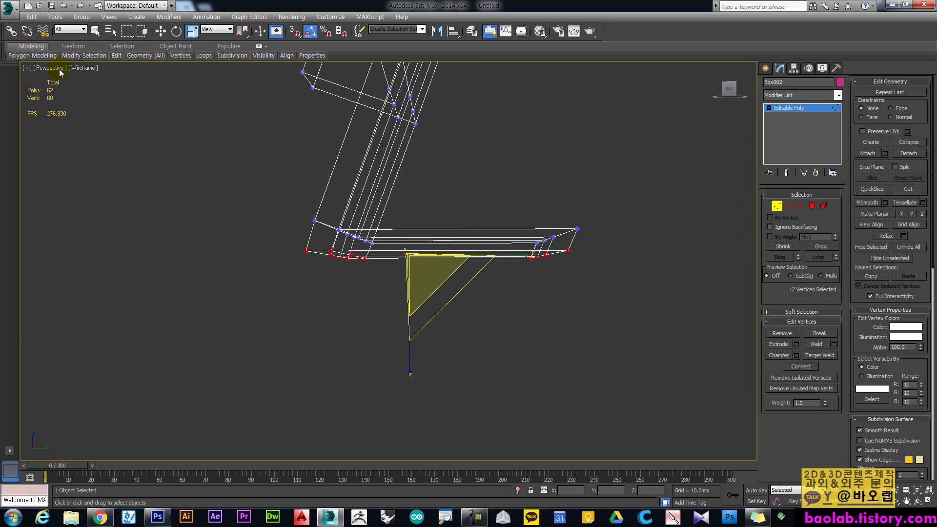
# In the Left view, select the foot's upper vertices and flatten them by scaling vertically to 0 percent
pyautogui.press('f')
pyautogui.press('z')
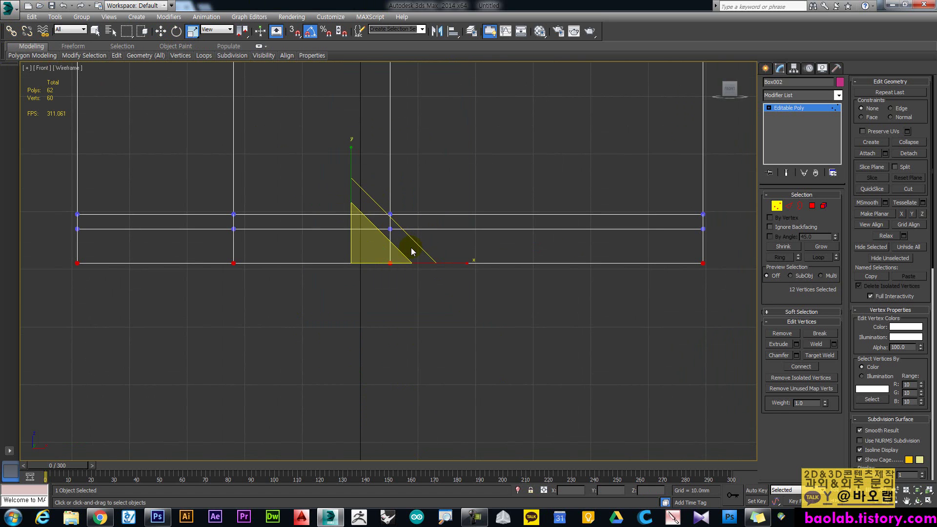
pyautogui.press('l')
pyautogui.press('x')
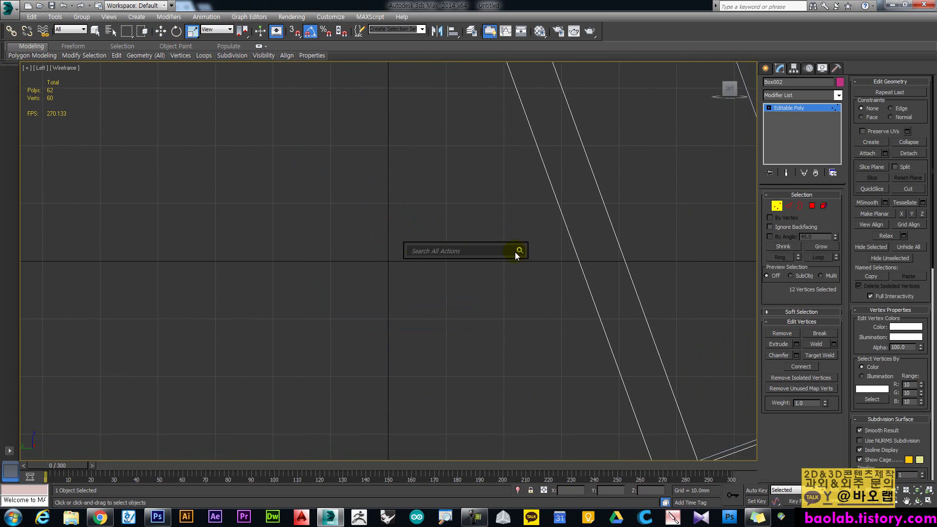
pyautogui.press('Escape')
pyautogui.press('z')
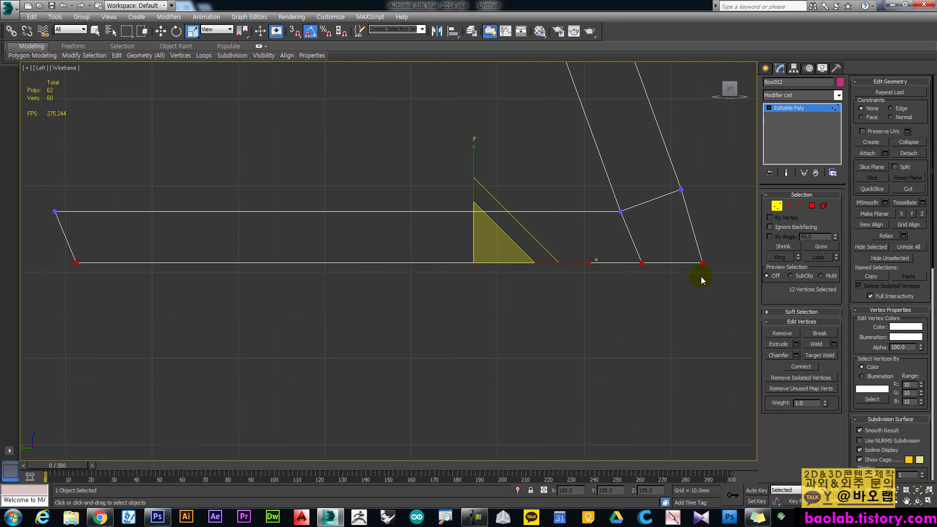
pyautogui.moveTo(36, 158); pyautogui.dragTo(694, 237)
pyautogui.moveTo(449, 98)
pyautogui.mouseDown()
pyautogui.moveTo(453, 188)
pyautogui.moveTo(452, 83)
pyautogui.mouseUp()
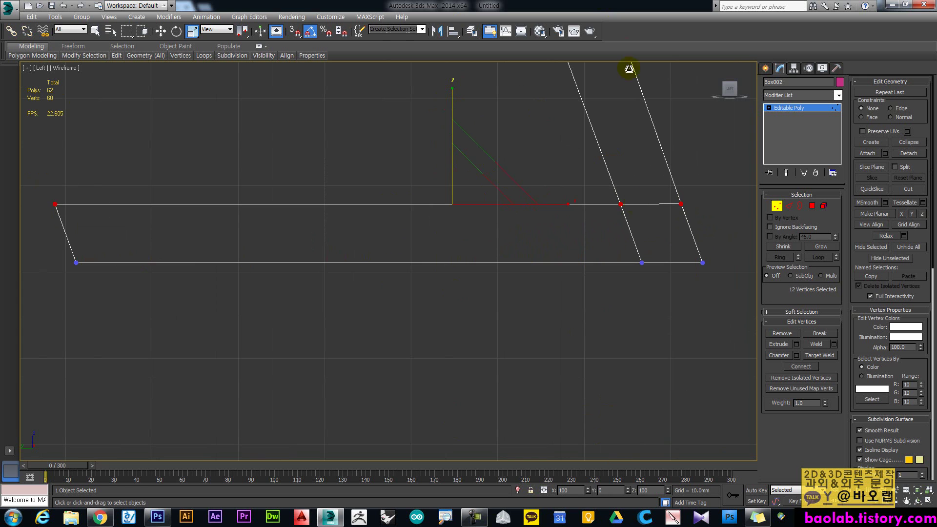
# Square the foot's rear end by moving its lower end vertices backward beneath the upper ones in the Left view
pyautogui.moveTo(426, 247); pyautogui.dragTo(598, 271, button='middle')
pyautogui.moveTo(360, 308); pyautogui.dragTo(281, 268)
pyautogui.press('w')
pyautogui.moveTo(376, 282); pyautogui.dragTo(358, 283)
pyautogui.moveTo(573, 232); pyautogui.dragTo(560, 342, button='middle')
pyautogui.scroll(-4, 498, 233)
pyautogui.click(766, 68)
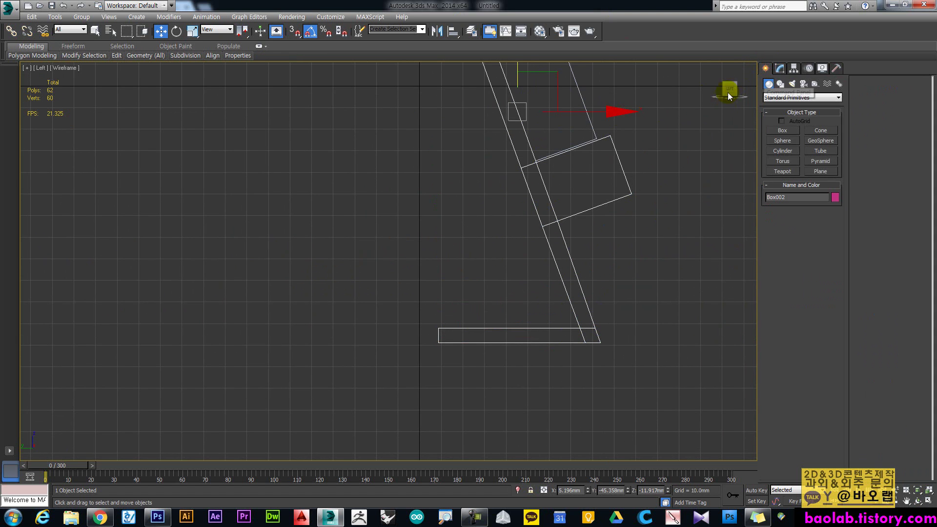
# Show the stand shaded and inspect the support block and the leveled foot from the front and side
pyautogui.moveTo(730, 88); pyautogui.dragTo(742, 91)
pyautogui.press('F3')
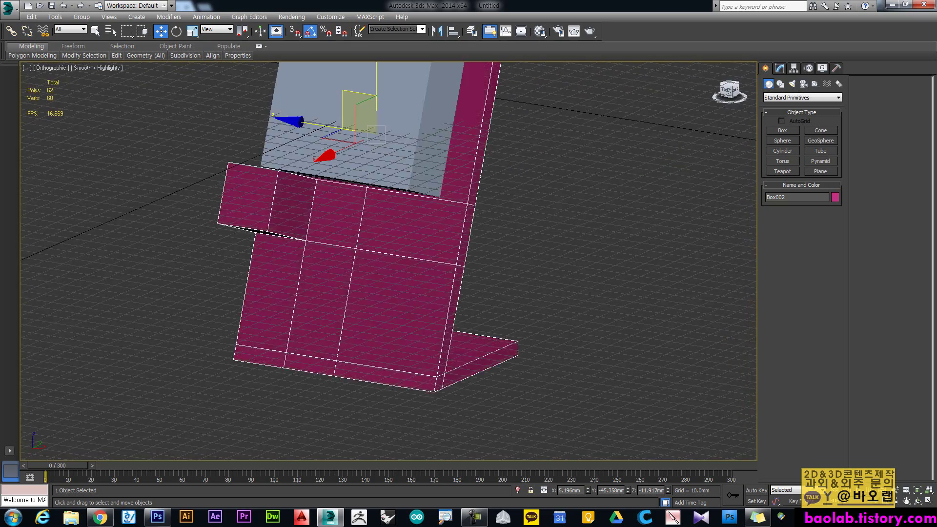
pyautogui.keyDown('alt'); pyautogui.moveTo(485, 246); pyautogui.dragTo(512, 256, button='middle'); pyautogui.keyUp('alt')
pyautogui.keyDown('alt'); pyautogui.moveTo(469, 254); pyautogui.dragTo(344, 249, button='middle'); pyautogui.keyUp('alt')
pyautogui.moveTo(654, 146); pyautogui.dragTo(430, 180, button='middle')
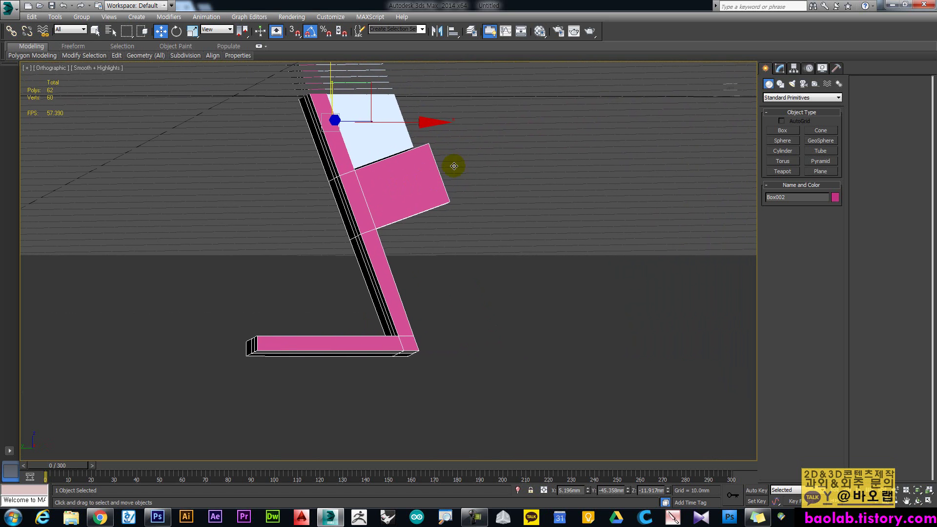
pyautogui.moveTo(731, 90); pyautogui.dragTo(716, 84)
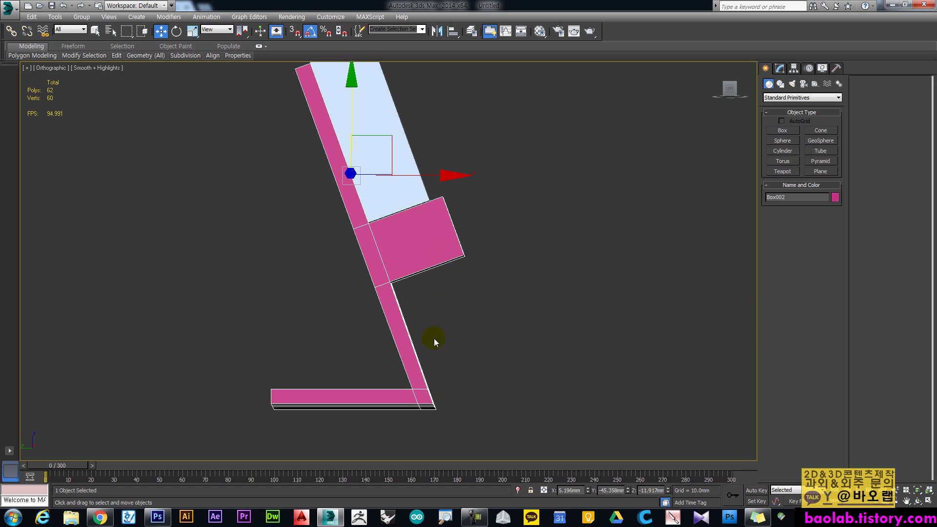
pyautogui.moveTo(394, 291); pyautogui.dragTo(447, 261)
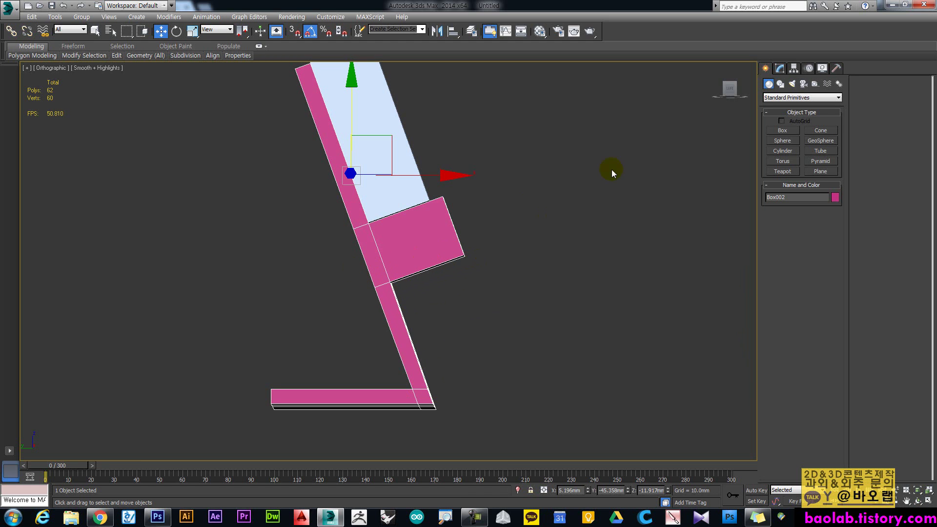
# Move the vertices where the support block's lower edge meets the back down along the slope to just above the foot
pyautogui.click(780, 68)
pyautogui.click(785, 192)
pyautogui.click(394, 278)
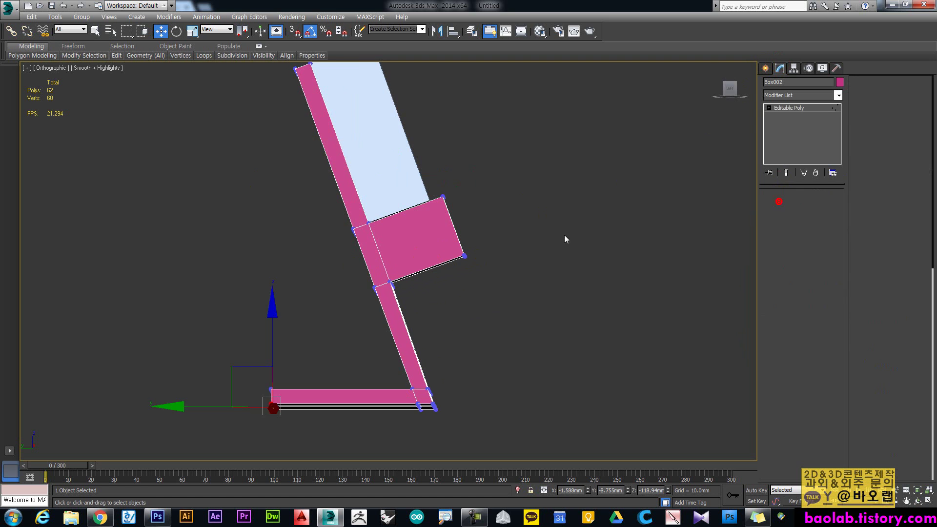
pyautogui.moveTo(361, 285); pyautogui.dragTo(415, 315)
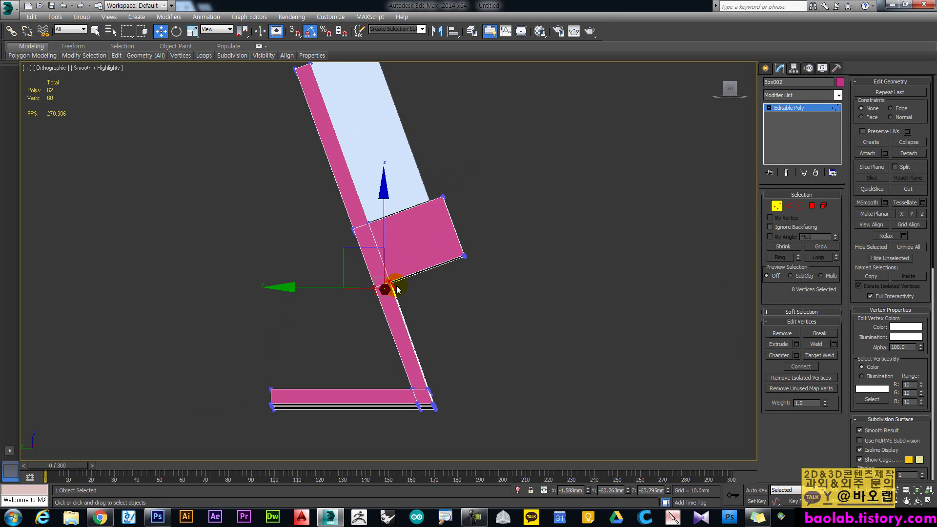
pyautogui.moveTo(363, 253); pyautogui.dragTo(381, 332)
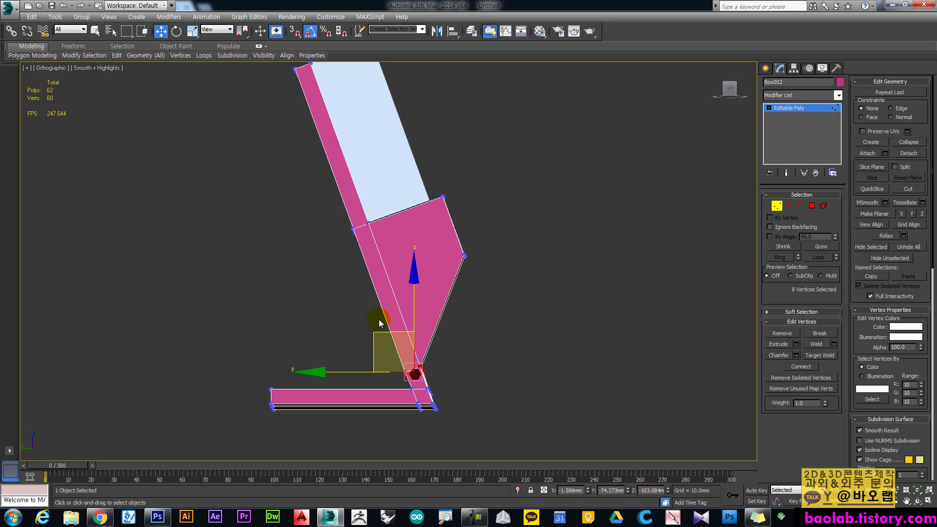
pyautogui.press('l')
pyautogui.press('z')
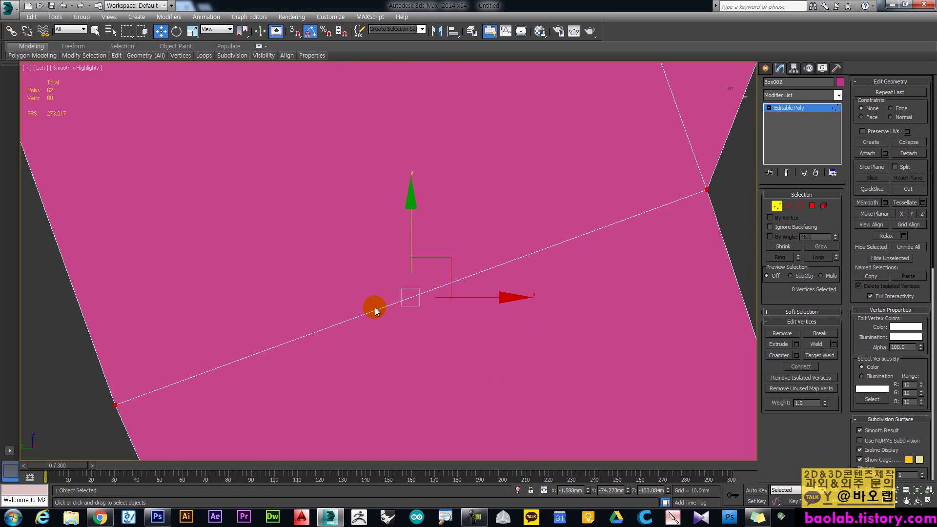
pyautogui.scroll(-5, 390, 266)
pyautogui.moveTo(404, 261); pyautogui.dragTo(452, 318, button='middle')
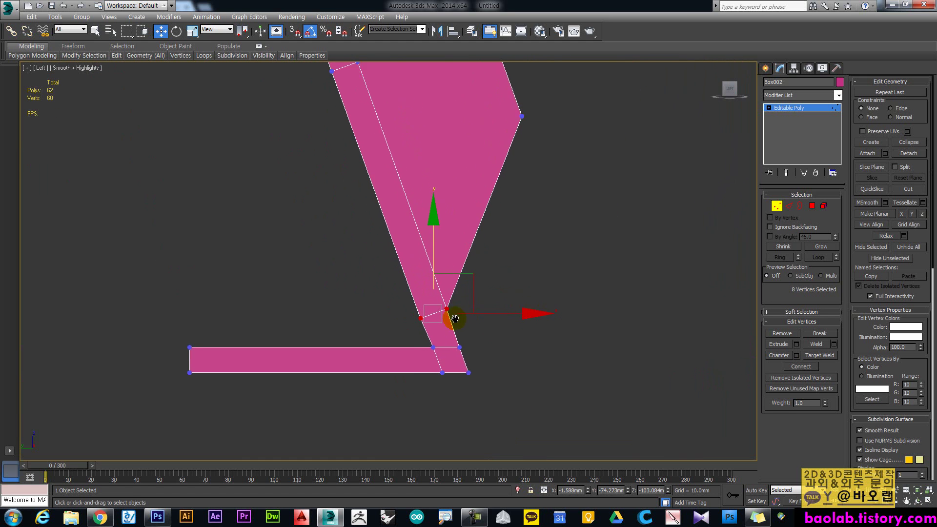
pyautogui.moveTo(478, 301); pyautogui.dragTo(478, 301)
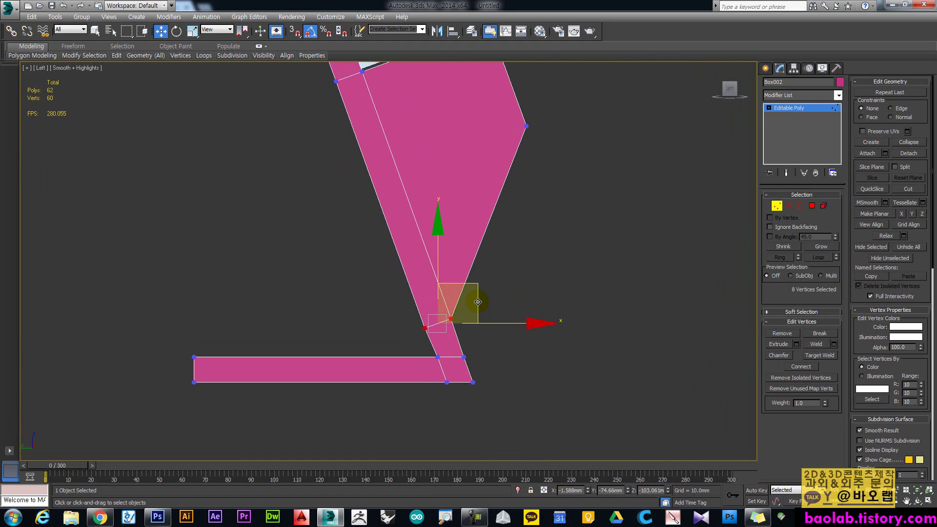
pyautogui.moveTo(491, 223); pyautogui.dragTo(502, 255, button='middle')
# Move the support block's lower front corner vertices up and inward to just below its upper front corner
pyautogui.click(559, 222)
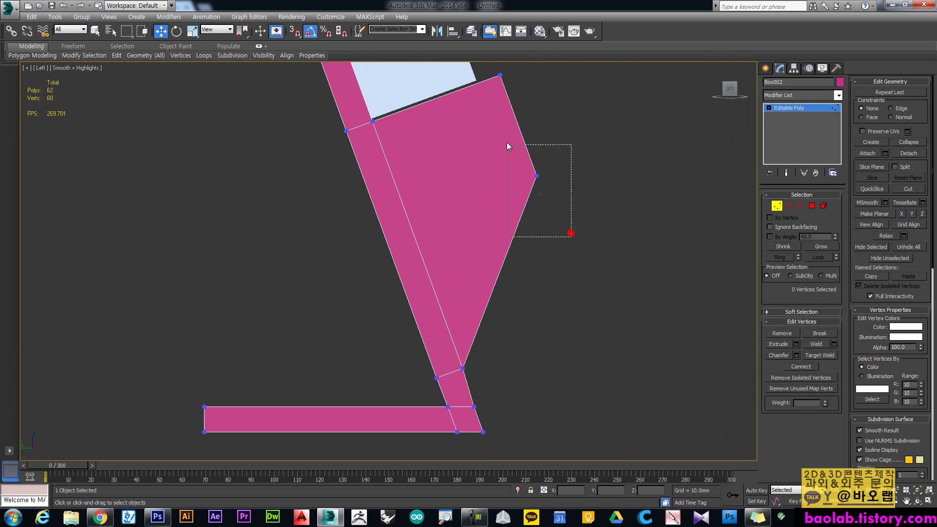
pyautogui.moveTo(508, 144); pyautogui.dragTo(508, 144)
pyautogui.moveTo(512, 165); pyautogui.dragTo(521, 224, button='middle')
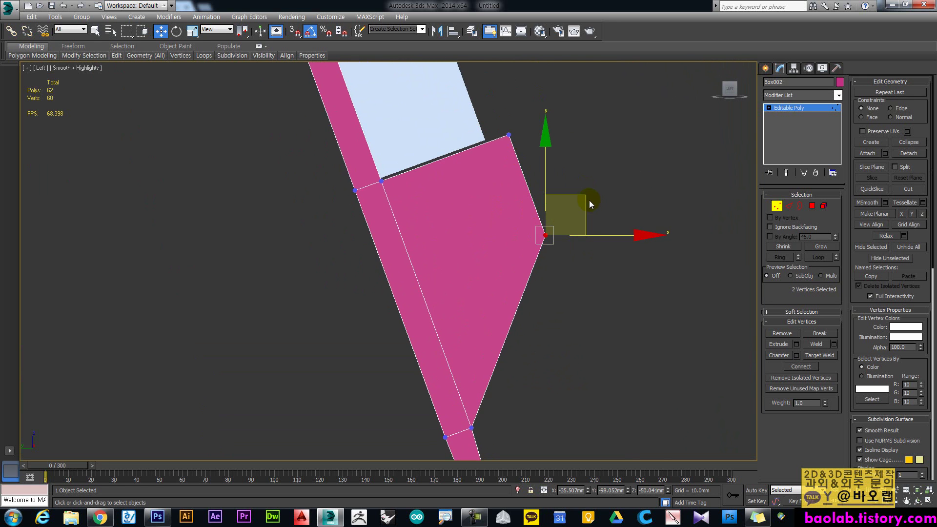
pyautogui.moveTo(591, 204); pyautogui.dragTo(549, 119)
pyautogui.moveTo(512, 245); pyautogui.dragTo(512, 184, button='middle')
pyautogui.scroll(-3, 512, 189)
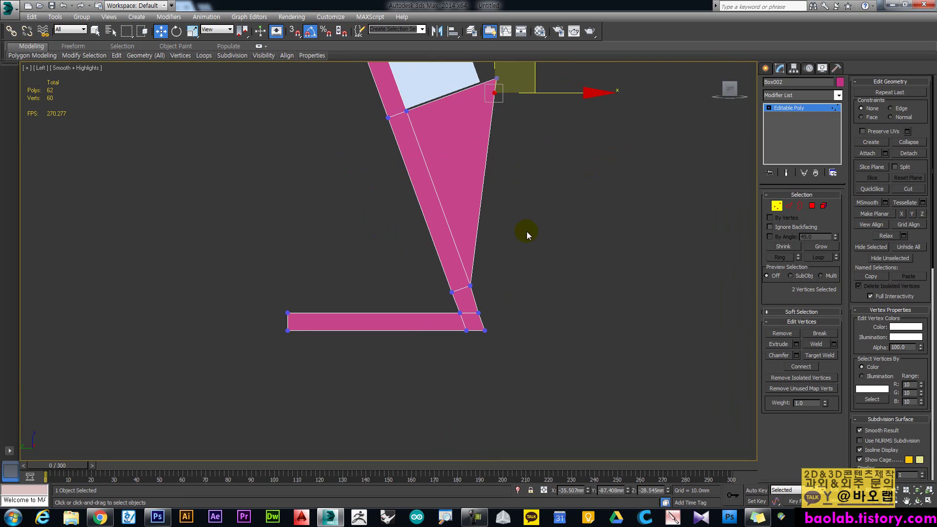
# Widen the foot joint by moving its front vertices slightly forward and its upper and lower inner vertices backward
pyautogui.moveTo(537, 293); pyautogui.dragTo(526, 354, button='middle')
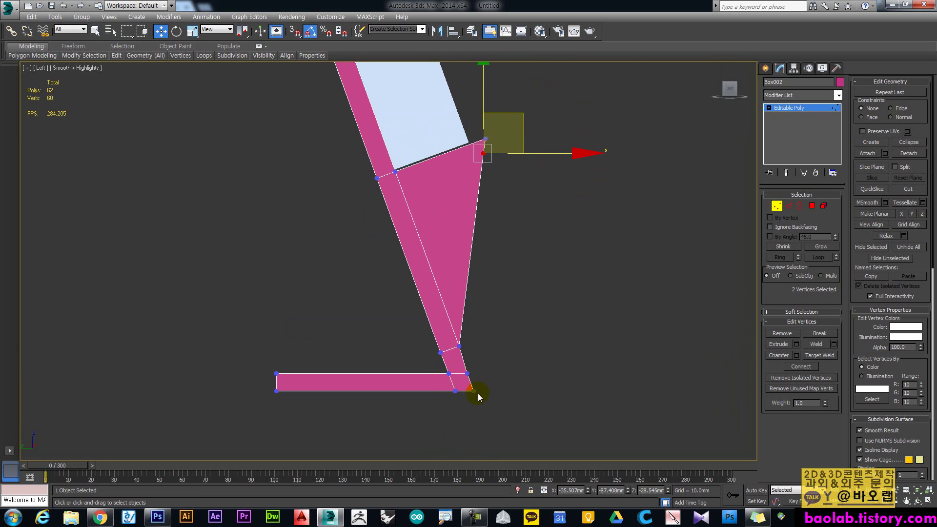
pyautogui.moveTo(463, 366); pyautogui.dragTo(527, 382)
pyautogui.click(444, 406)
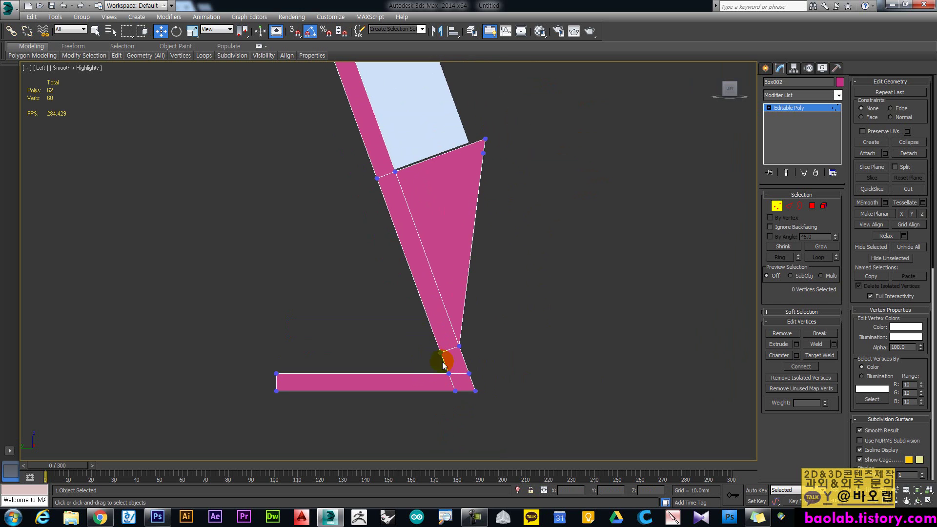
pyautogui.click(447, 372)
pyautogui.moveTo(523, 376); pyautogui.dragTo(503, 379)
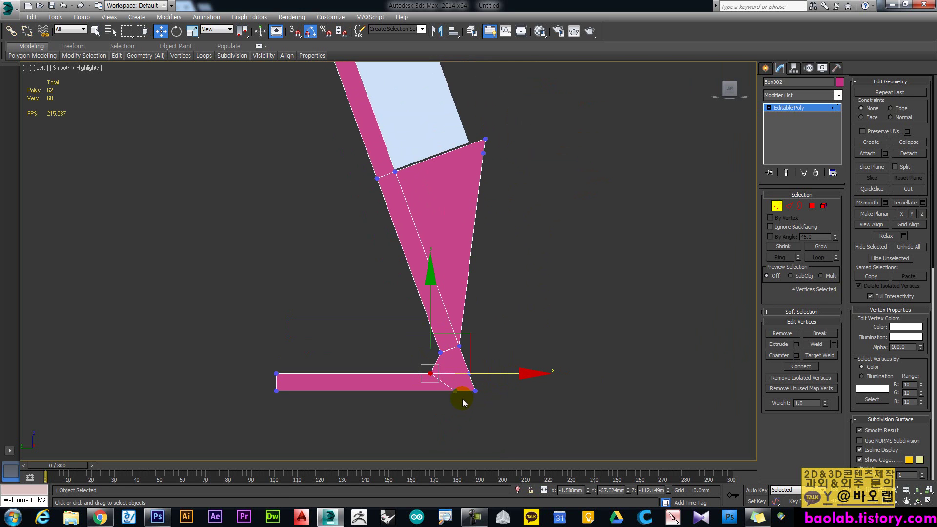
pyautogui.hotkey('ctrl', 'z')
pyautogui.hotkey('ctrl', 'z')
pyautogui.keyDown('ctrl'); pyautogui.moveTo(464, 402); pyautogui.dragTo(445, 387); pyautogui.keyUp('ctrl')
pyautogui.moveTo(520, 381); pyautogui.dragTo(499, 381)
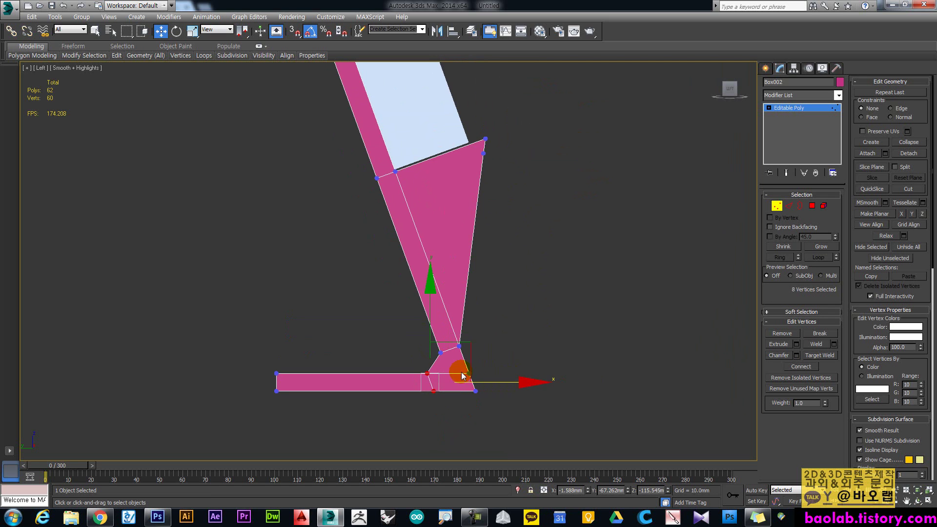
# Thicken the base of the back by moving the rear vertices above and along the foot joint farther backward
pyautogui.moveTo(416, 341); pyautogui.dragTo(481, 374)
pyautogui.keyDown('ctrl'); pyautogui.click(436, 396); pyautogui.keyUp('ctrl')
pyautogui.click(430, 405)
pyautogui.moveTo(414, 389); pyautogui.dragTo(413, 388)
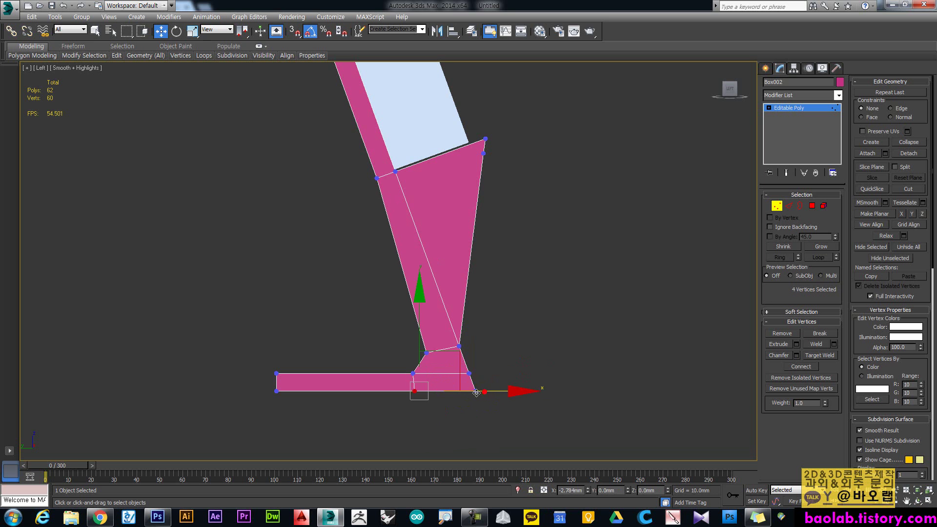
pyautogui.moveTo(481, 390); pyautogui.dragTo(472, 391)
pyautogui.moveTo(486, 276); pyautogui.dragTo(515, 368, button='middle')
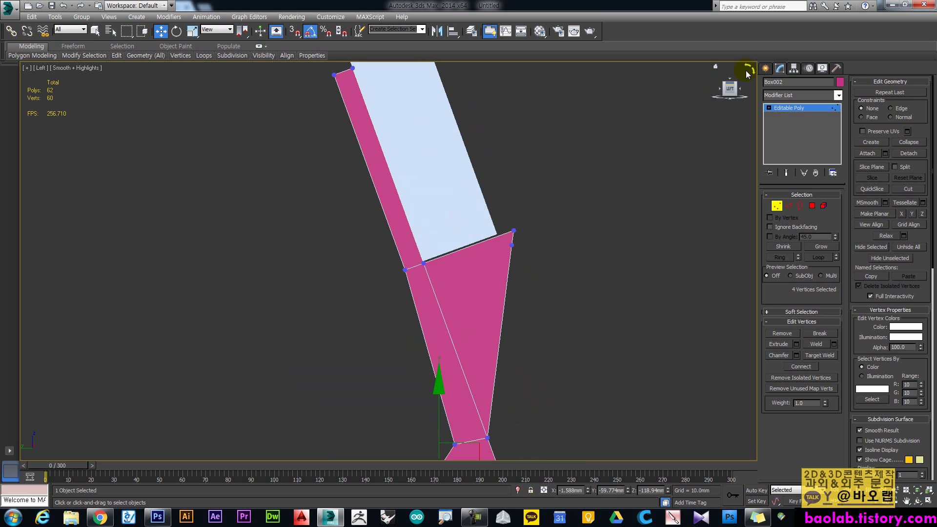
pyautogui.click(764, 69)
# Add a Symmetry modifier to the stand with X as the mirror axis and enable Flip to mirror the support
pyautogui.moveTo(730, 91); pyautogui.dragTo(536, 205)
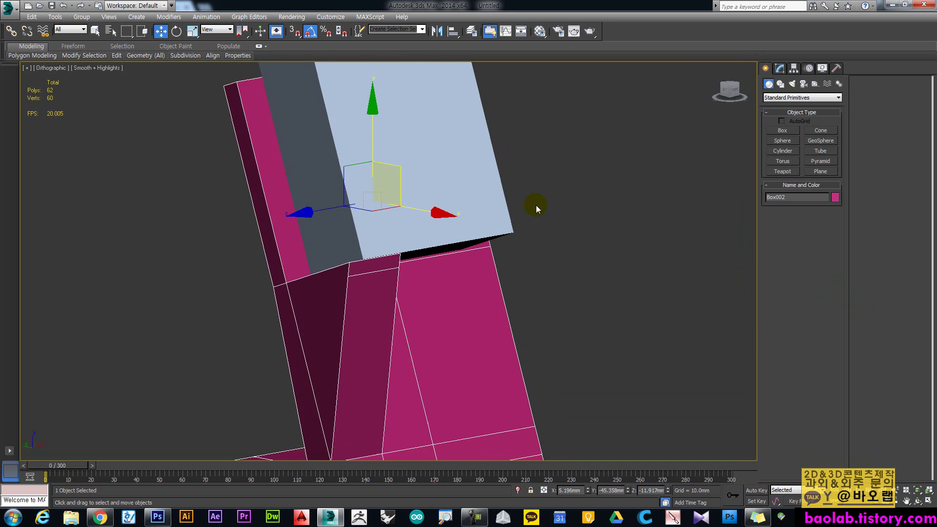
pyautogui.scroll(-4, 536, 205)
pyautogui.click(728, 96)
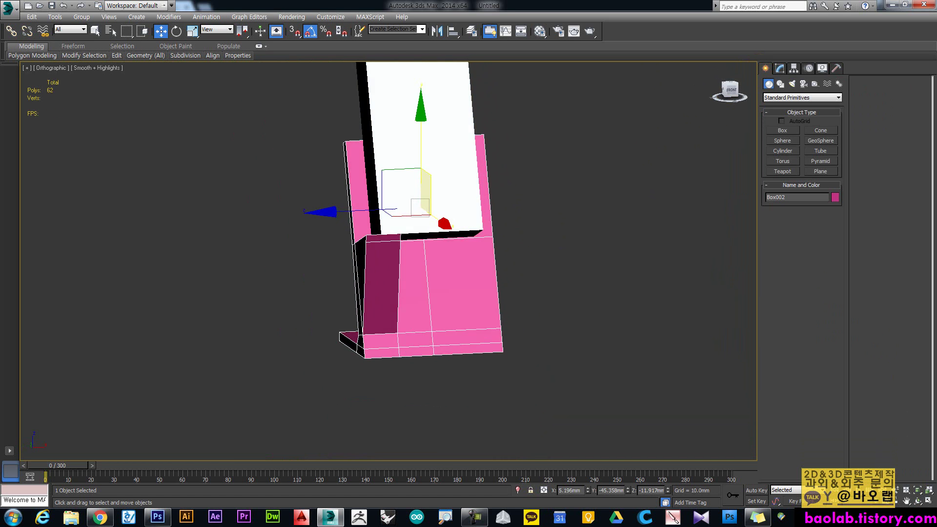
pyautogui.keyDown('alt'); pyautogui.moveTo(439, 244); pyautogui.dragTo(453, 223, button='middle'); pyautogui.keyUp('alt')
pyautogui.click(729, 88)
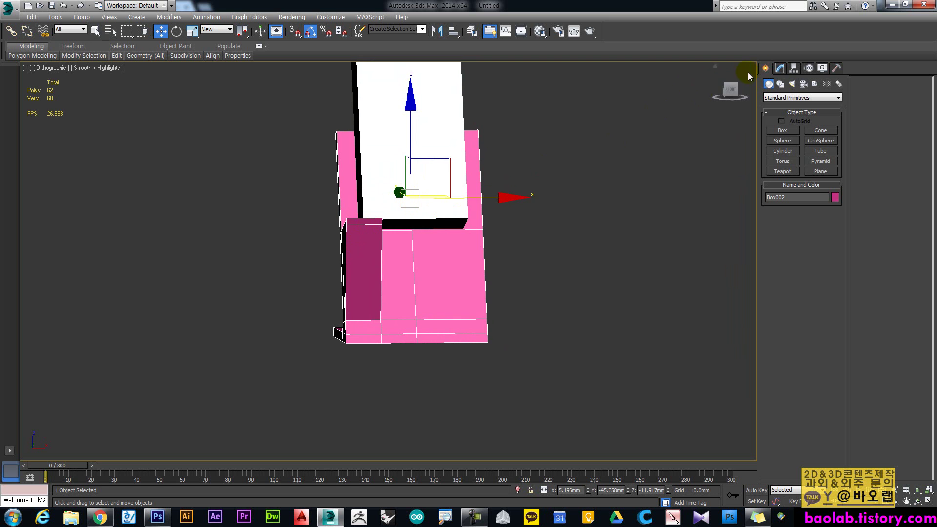
pyautogui.click(781, 68)
pyautogui.click(795, 96)
pyautogui.write('sh')
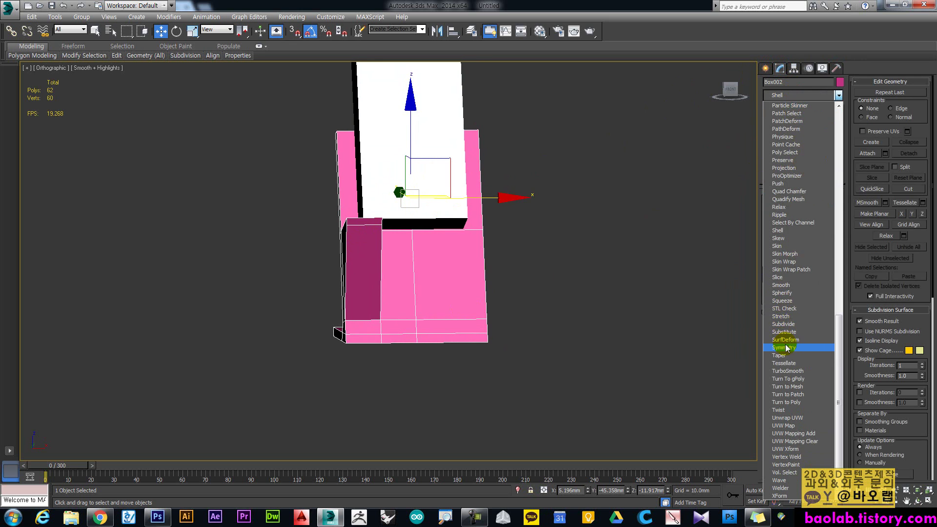
pyautogui.click(784, 347)
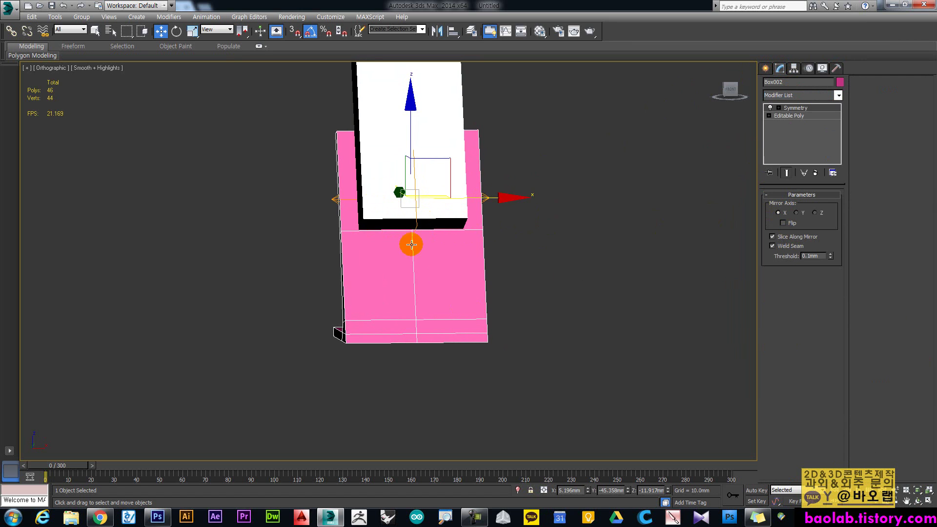
pyautogui.click(783, 222)
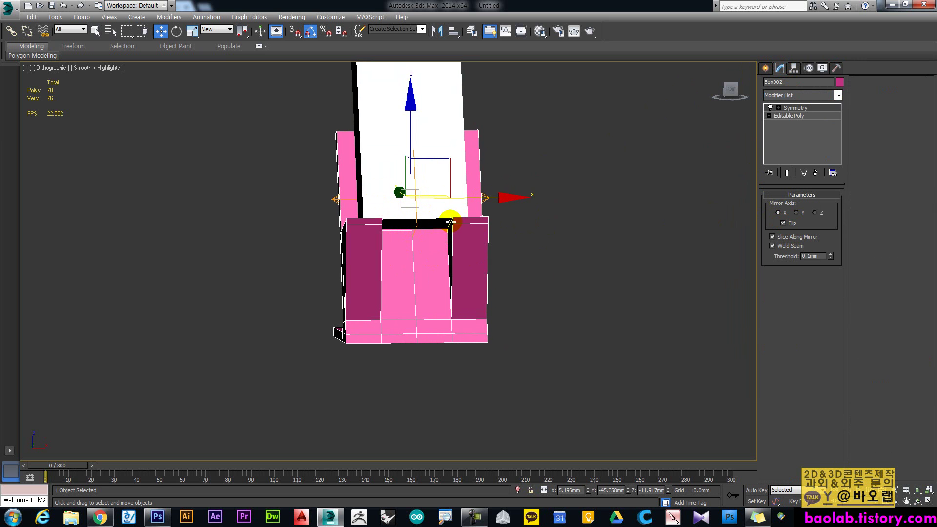
# Chamfer the support's top edge farthest from the back in the base Editable Poly by 4.986 mm with 8 segments
pyautogui.click(726, 90)
pyautogui.moveTo(726, 91); pyautogui.dragTo(614, 203)
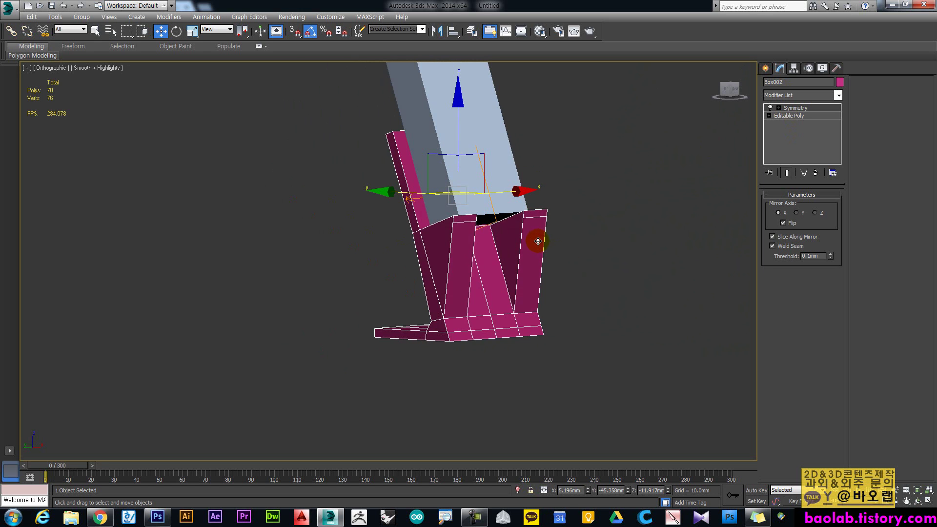
pyautogui.scroll(2, 522, 248)
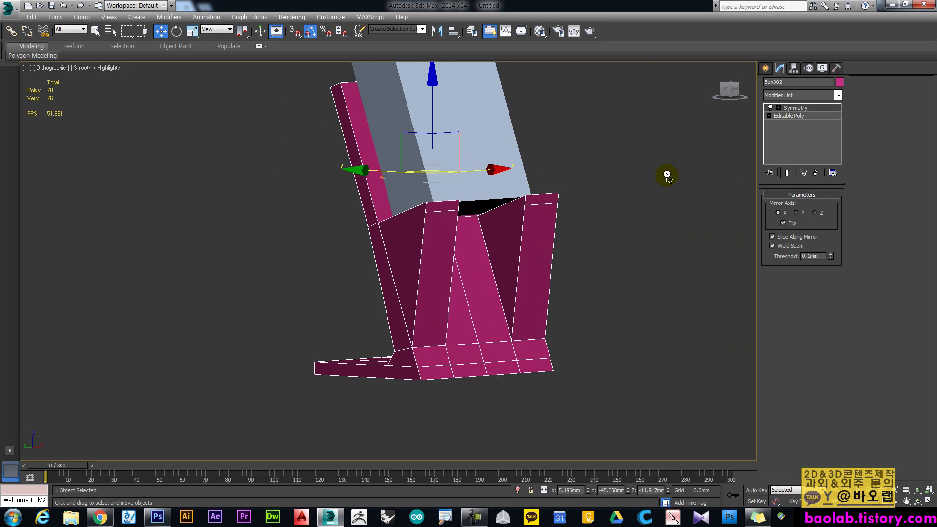
pyautogui.moveTo(561, 199); pyautogui.dragTo(593, 223, button='middle')
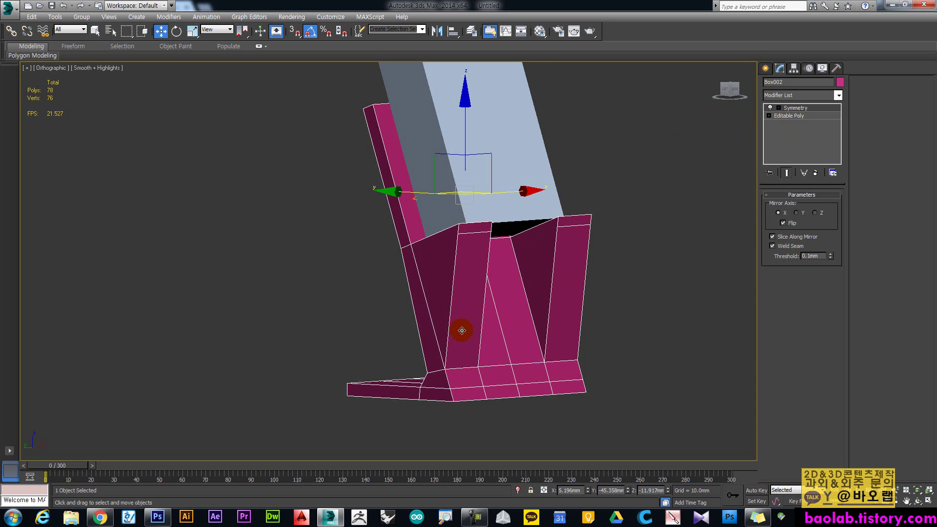
pyautogui.moveTo(507, 268); pyautogui.dragTo(520, 265, button='middle')
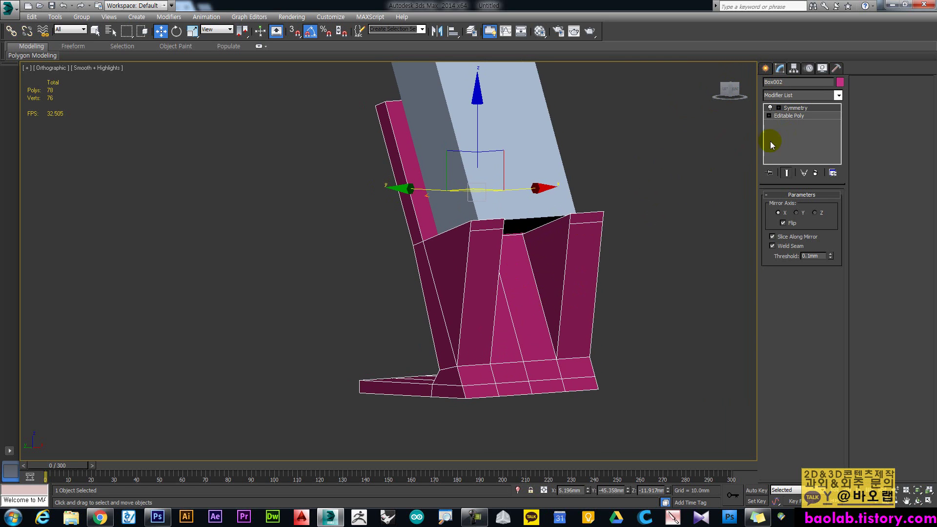
pyautogui.click(795, 117)
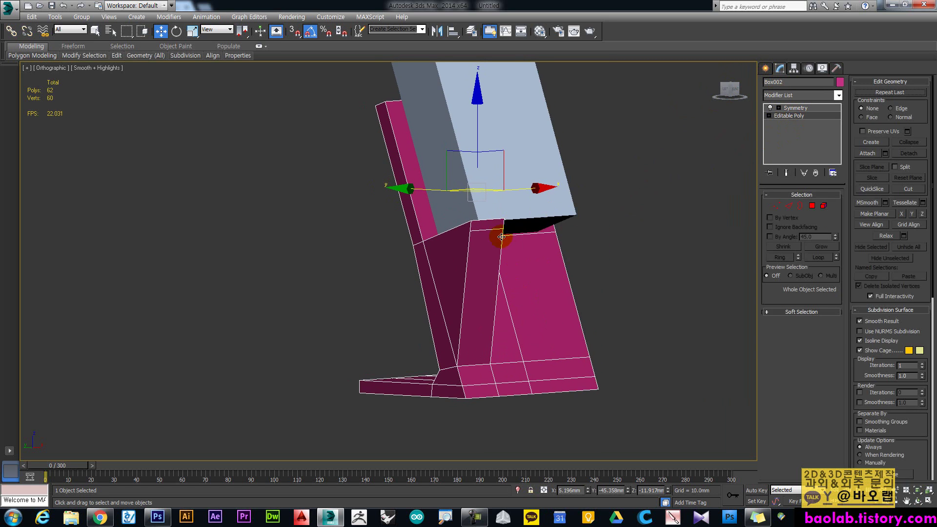
pyautogui.click(788, 206)
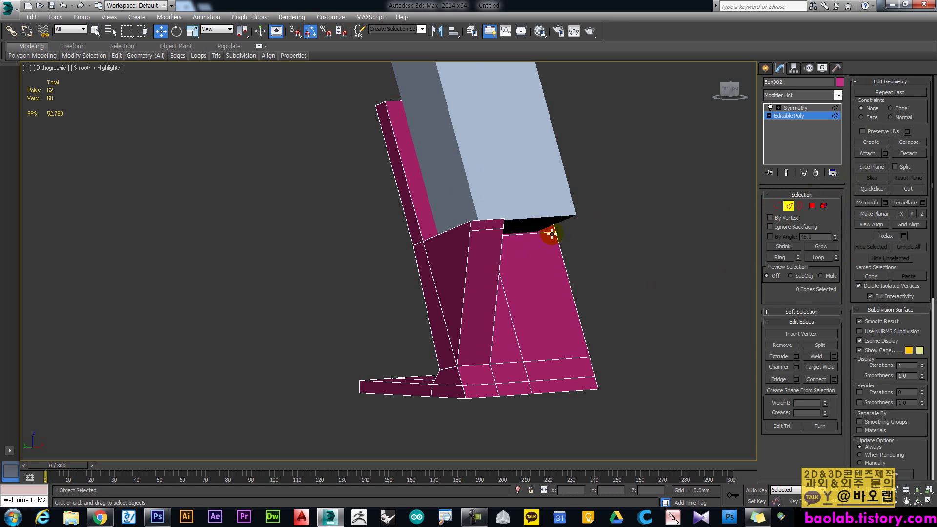
pyautogui.click(485, 220)
pyautogui.scroll(5, 485, 221)
pyautogui.scroll(2, 485, 221)
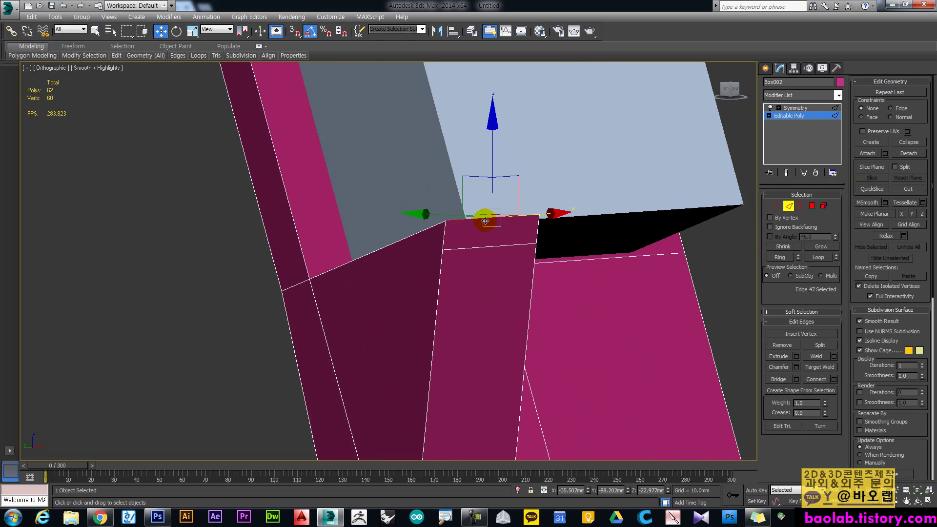
pyautogui.click(797, 368)
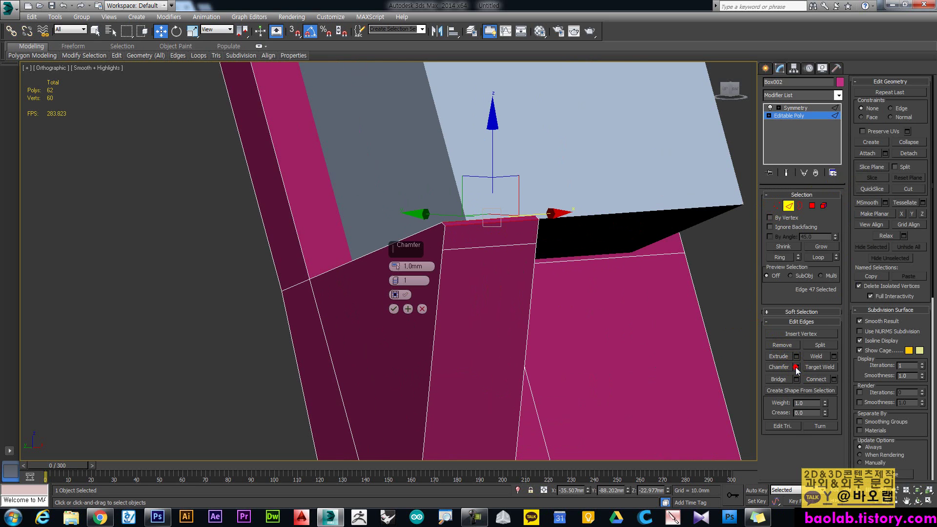
pyautogui.moveTo(394, 265); pyautogui.dragTo(391, 244)
pyautogui.moveTo(395, 284); pyautogui.dragTo(396, 280)
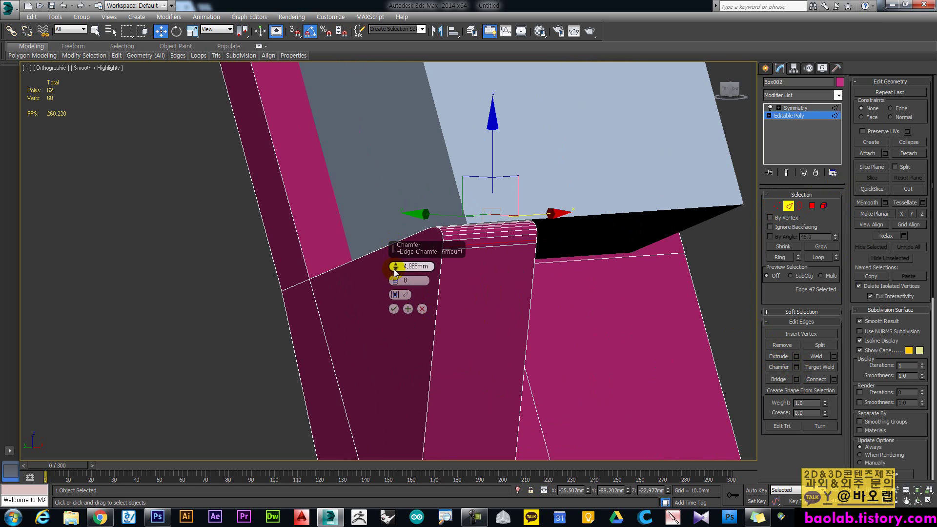
pyautogui.click(394, 309)
# Select the six edges running along the upper and lower bends of the sloped joint between foot and back
pyautogui.moveTo(498, 277); pyautogui.dragTo(517, 227, button='middle')
pyautogui.scroll(-3, 508, 221)
pyautogui.keyDown('alt'); pyautogui.moveTo(612, 296); pyautogui.dragTo(669, 301, button='middle'); pyautogui.keyUp('alt')
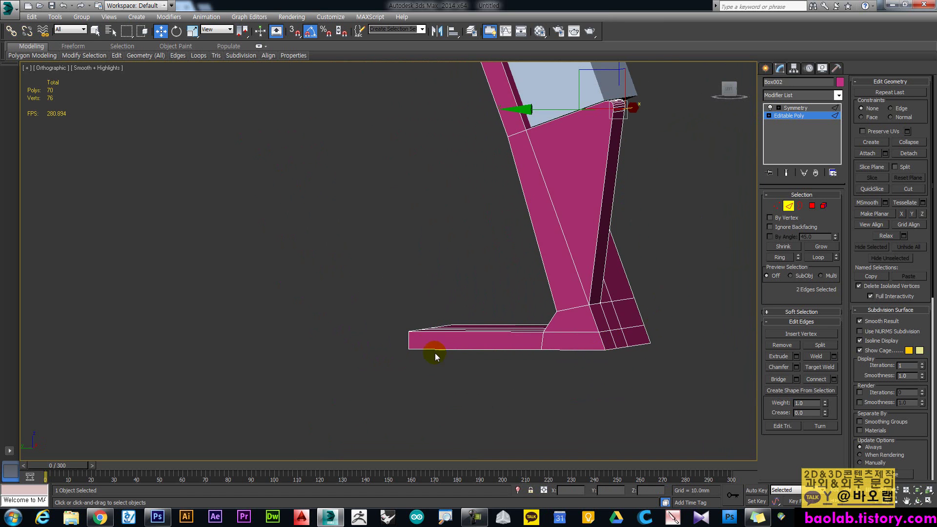
pyautogui.moveTo(732, 96); pyautogui.dragTo(744, 101)
pyautogui.moveTo(618, 275); pyautogui.dragTo(484, 356, button='middle')
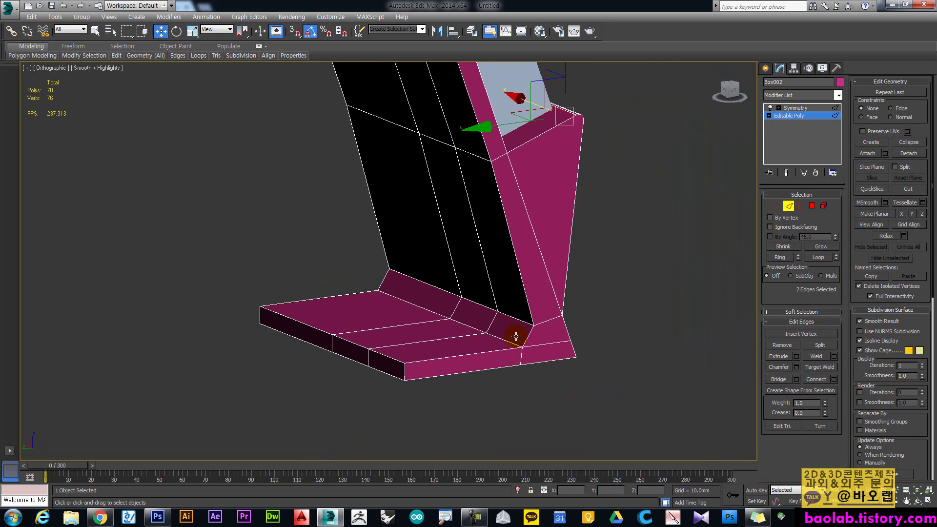
pyautogui.click(499, 343)
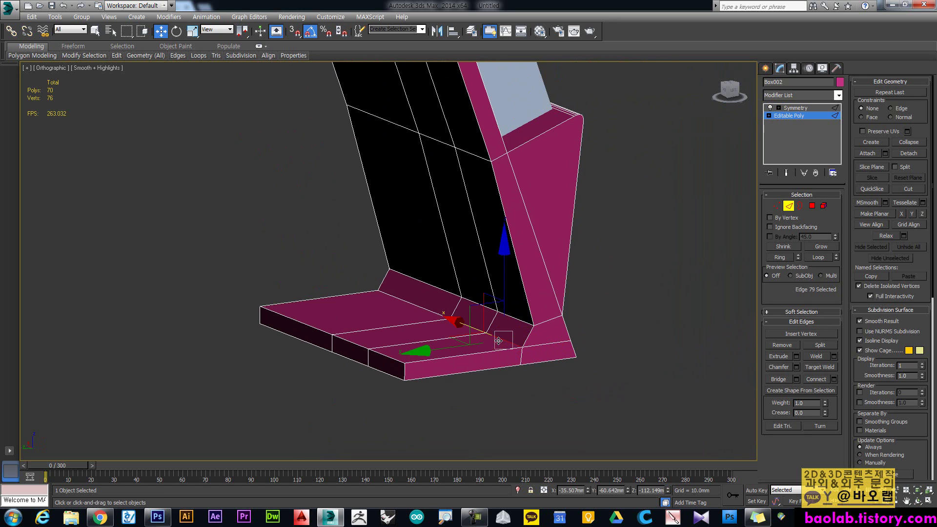
pyautogui.keyDown('ctrl'); pyautogui.click(463, 326); pyautogui.keyUp('ctrl')
pyautogui.keyDown('ctrl'); pyautogui.click(433, 313); pyautogui.keyUp('ctrl')
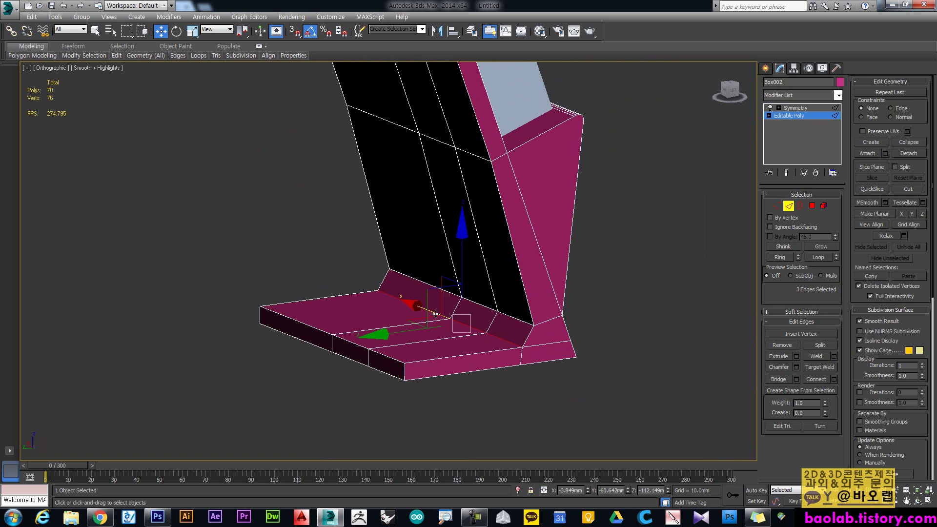
pyautogui.keyDown('ctrl'); pyautogui.click(434, 286); pyautogui.keyUp('ctrl')
pyautogui.keyDown('ctrl'); pyautogui.click(470, 301); pyautogui.keyUp('ctrl')
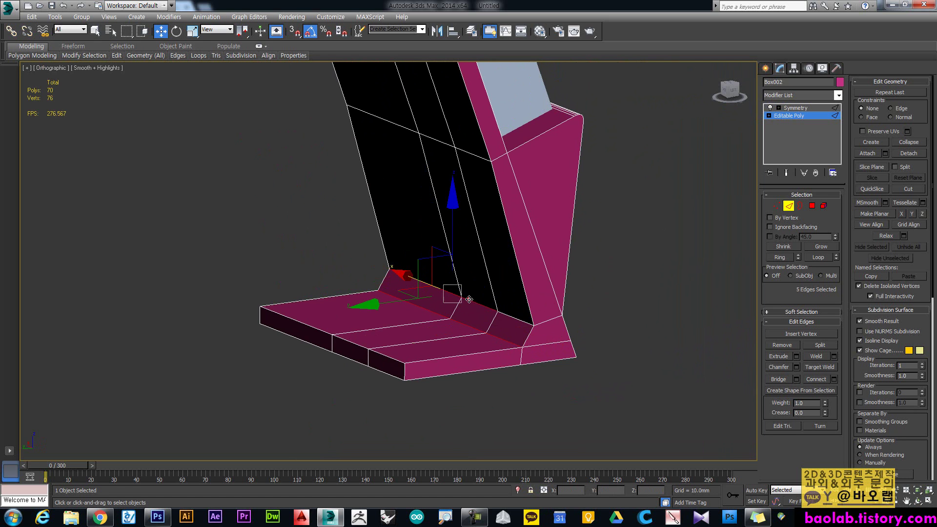
pyautogui.keyDown('ctrl'); pyautogui.click(516, 319); pyautogui.keyUp('ctrl')
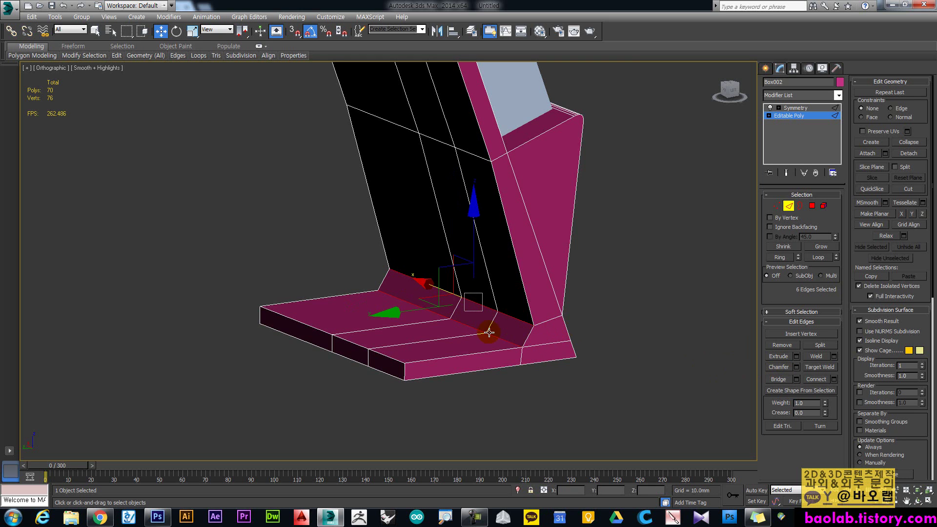
# Try to chamfer the selected joint edges by 4.986 mm with 8 segments and undo the chamfer
pyautogui.click(407, 308)
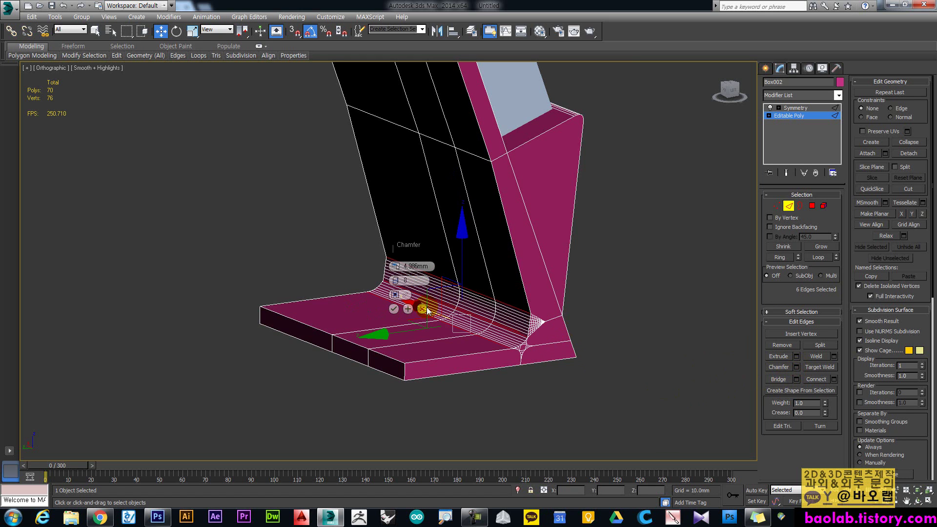
pyautogui.click(394, 308)
pyautogui.moveTo(575, 215); pyautogui.dragTo(625, 332, button='middle')
pyautogui.click(732, 97)
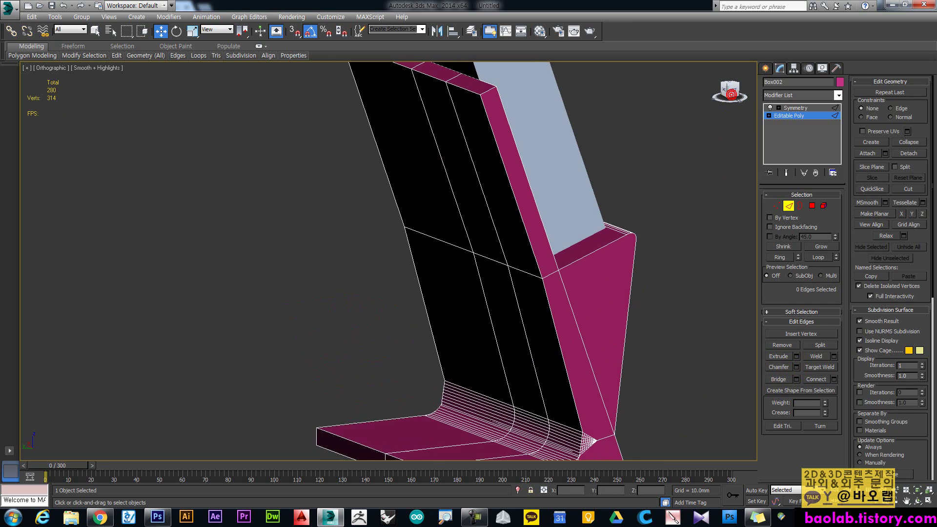
pyautogui.moveTo(683, 147); pyautogui.dragTo(590, 98, button='middle')
pyautogui.scroll(5, 512, 337)
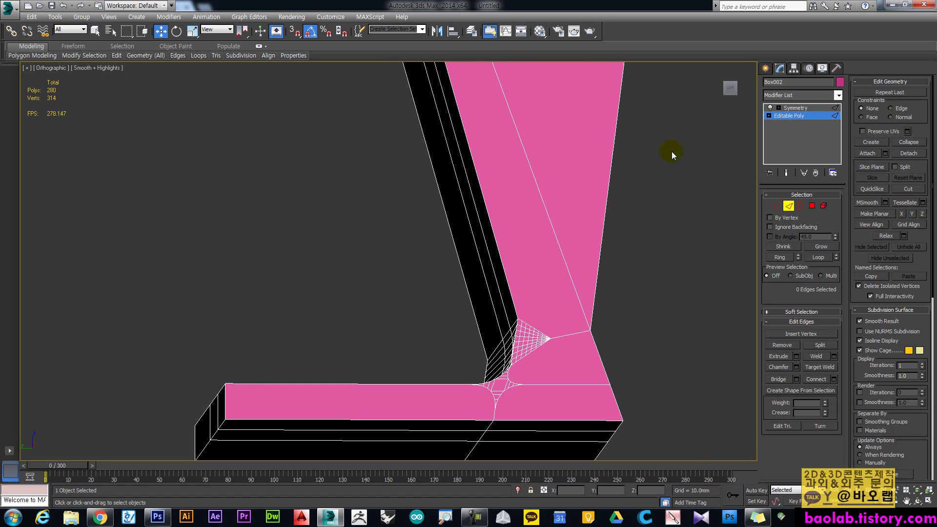
pyautogui.click(729, 93)
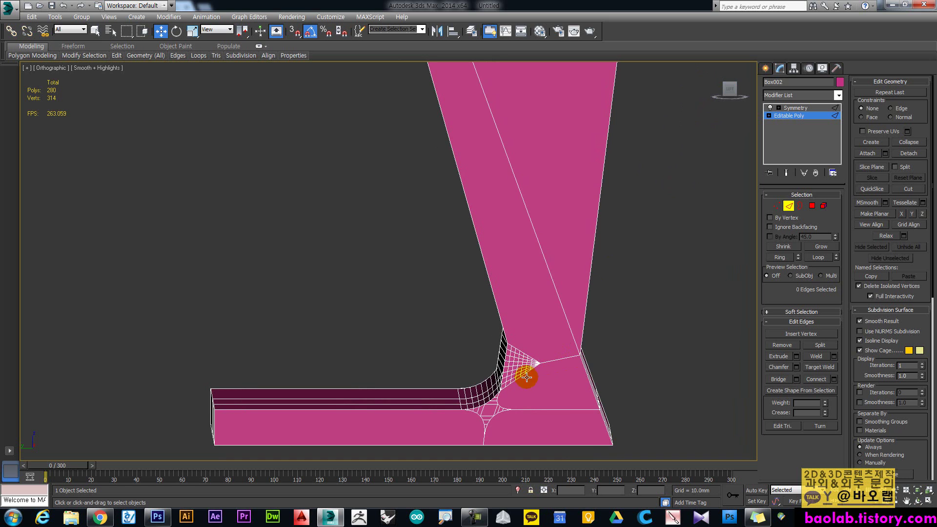
pyautogui.doubleClick(528, 365)
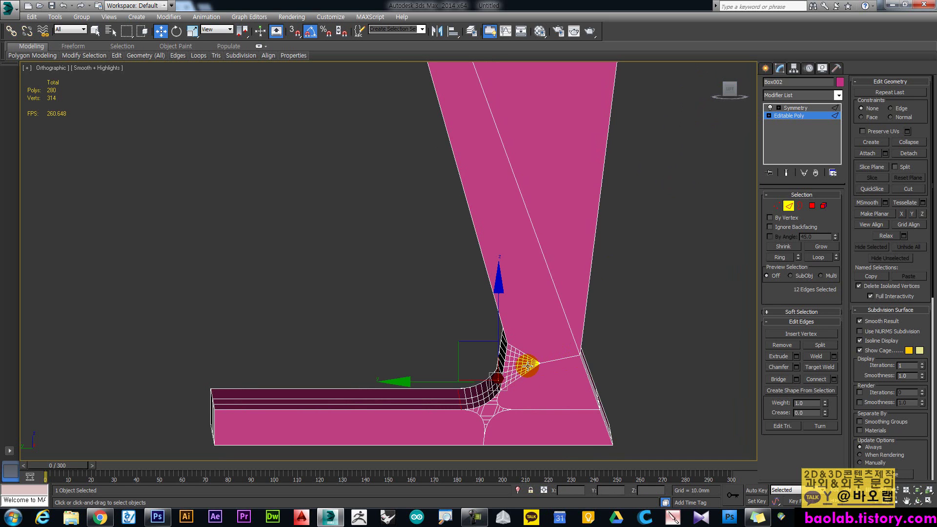
pyautogui.hotkey('ctrl', 'z')
pyautogui.hotkey('ctrl', 'z')
# Delete the four outer side polygons of the back, the joint and the foot, keeping the support's side face
pyautogui.moveTo(509, 382); pyautogui.dragTo(537, 311, button='middle')
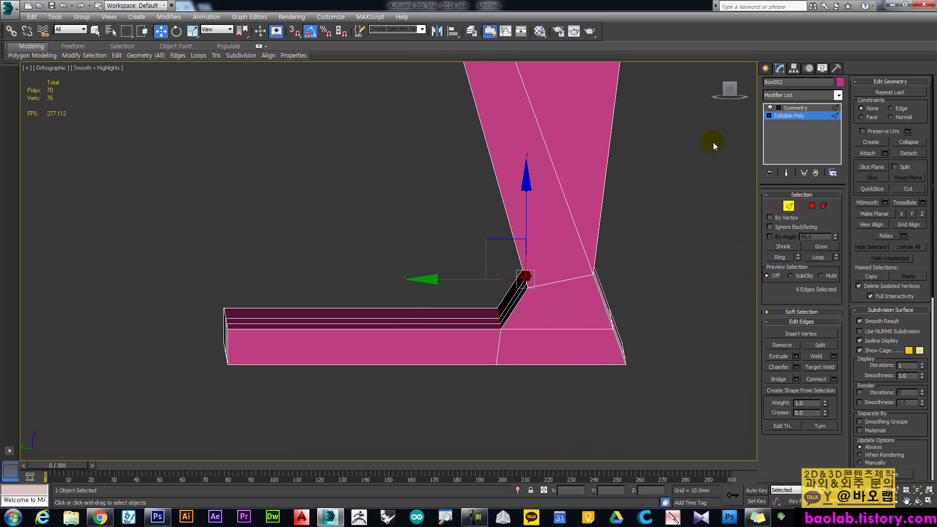
pyautogui.moveTo(600, 250); pyautogui.dragTo(567, 255, button='middle')
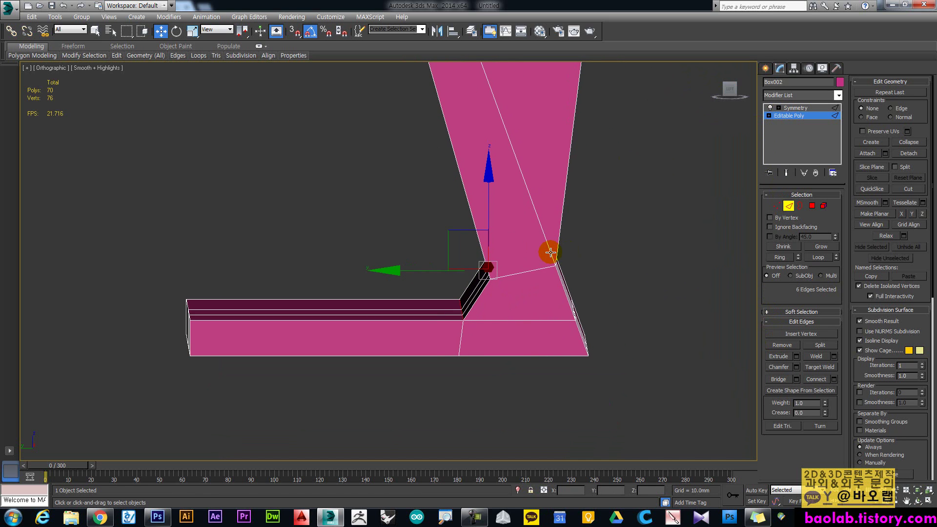
pyautogui.press('4')
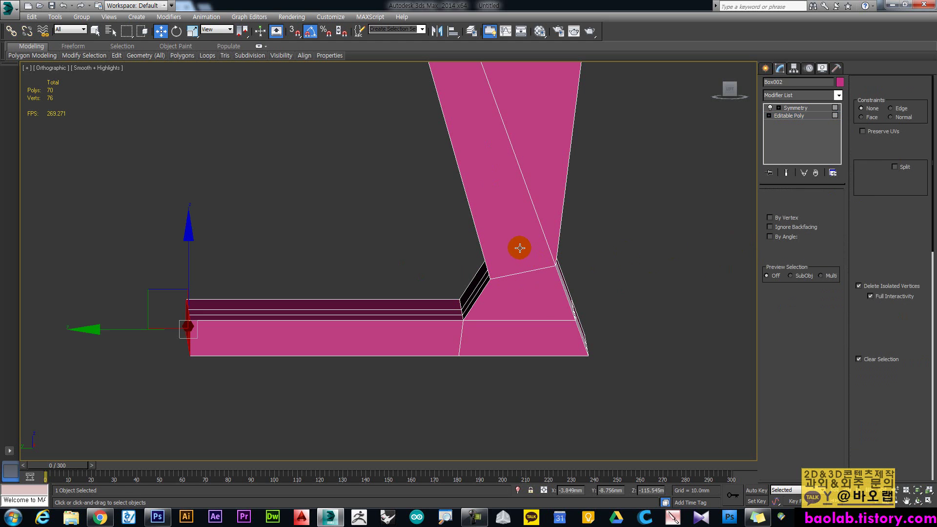
pyautogui.click(513, 244)
pyautogui.keyDown('ctrl'); pyautogui.click(514, 295); pyautogui.keyUp('ctrl')
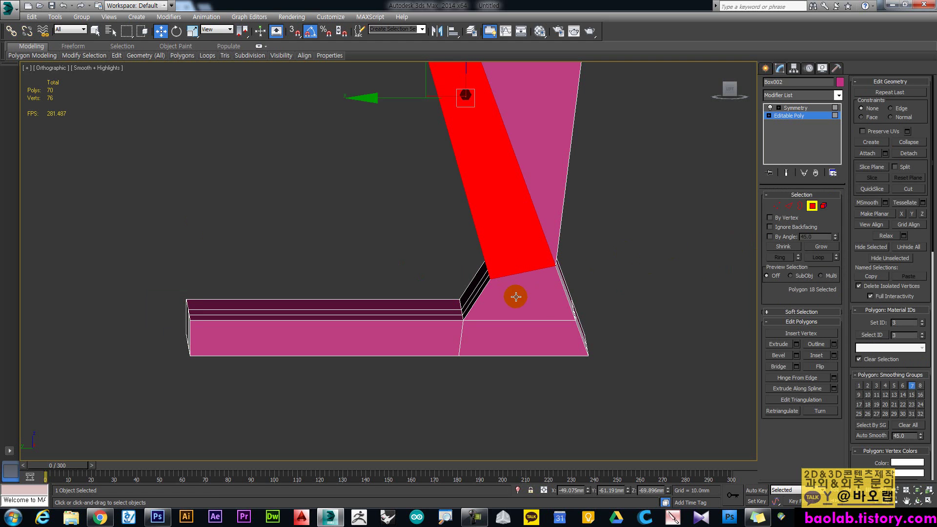
pyautogui.keyDown('ctrl'); pyautogui.click(488, 336); pyautogui.keyUp('ctrl')
pyautogui.keyDown('ctrl'); pyautogui.click(420, 337); pyautogui.keyUp('ctrl')
pyautogui.moveTo(502, 317); pyautogui.dragTo(524, 352, button='middle')
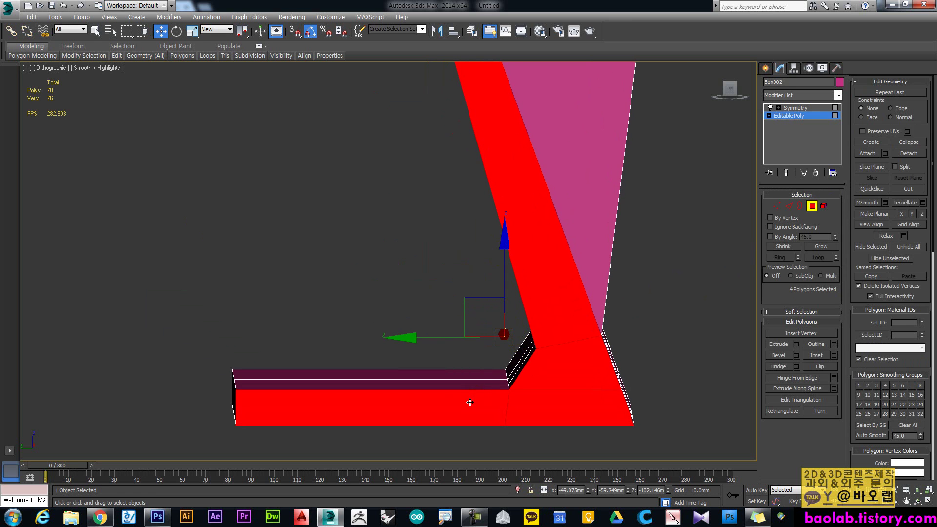
pyautogui.press('Delete')
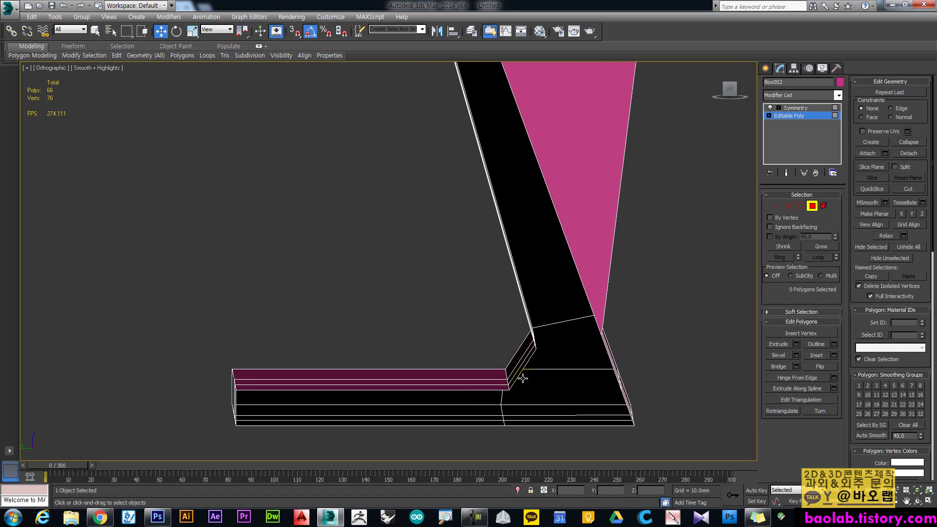
# Chamfer the six edges of the joint between foot and back by 4.986 mm with 8 segments
pyautogui.press('2')
pyautogui.moveTo(596, 371); pyautogui.dragTo(547, 310, button='middle')
pyautogui.click(731, 90)
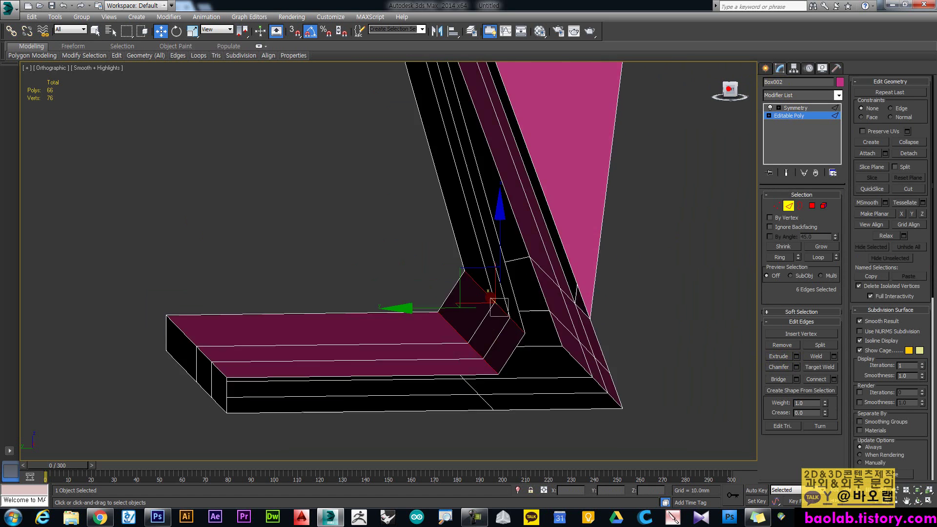
pyautogui.moveTo(727, 98); pyautogui.dragTo(680, 294)
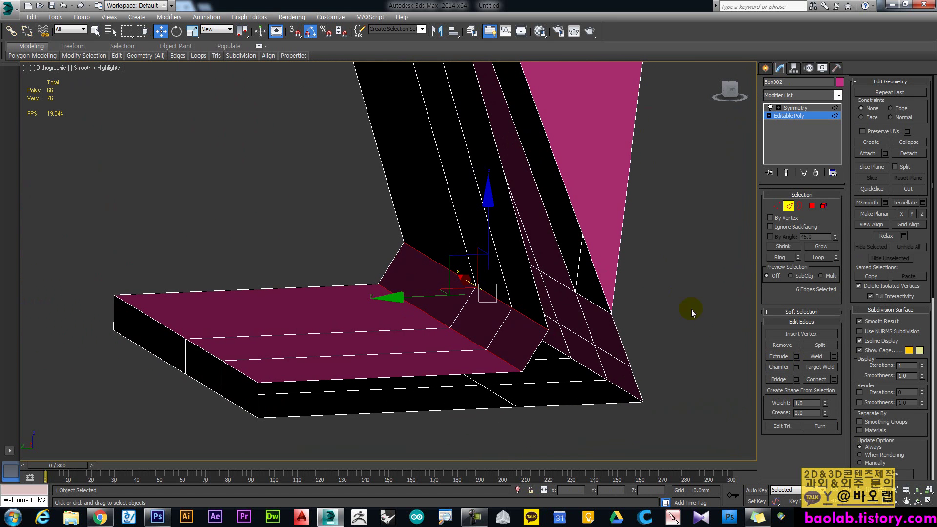
pyautogui.click(797, 367)
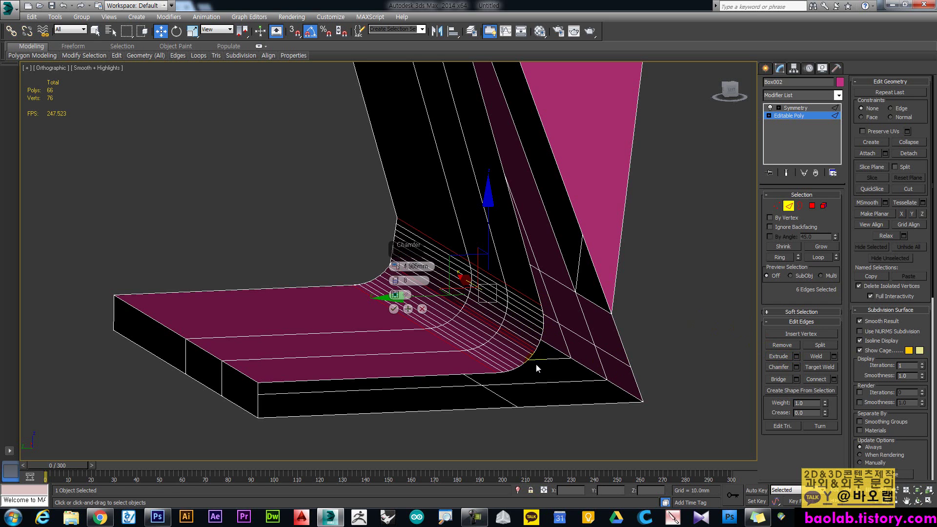
pyautogui.click(399, 313)
pyautogui.moveTo(418, 280); pyautogui.dragTo(415, 321, button='middle')
pyautogui.click(661, 360)
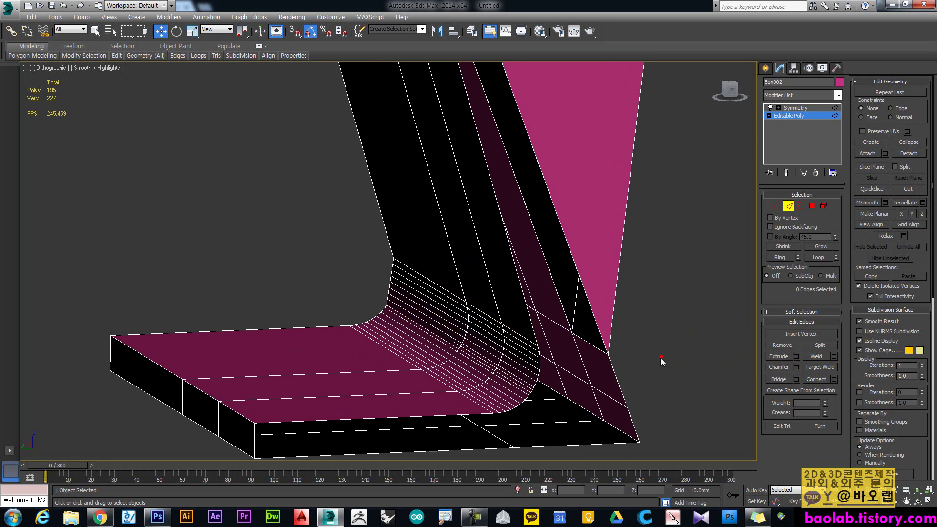
# Cap the open border on the outer side of the back and foot
pyautogui.click(801, 205)
pyautogui.click(553, 296)
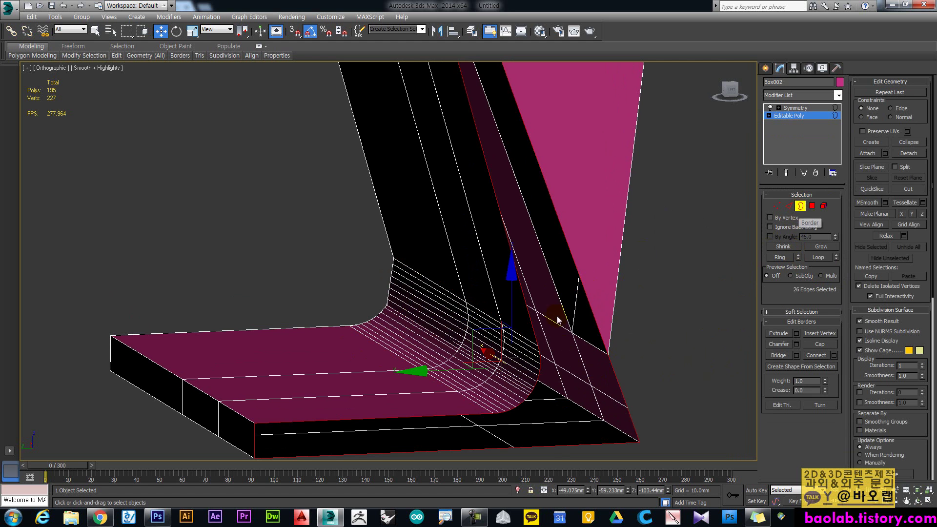
pyautogui.click(808, 346)
# Chamfer the outer corner edge at the top of the back by 4.986 mm with 8 segments
pyautogui.keyDown('alt'); pyautogui.moveTo(607, 336); pyautogui.dragTo(640, 353, button='middle'); pyautogui.keyUp('alt')
pyautogui.moveTo(560, 259); pyautogui.dragTo(622, 307, button='middle')
pyautogui.moveTo(736, 95); pyautogui.dragTo(690, 92)
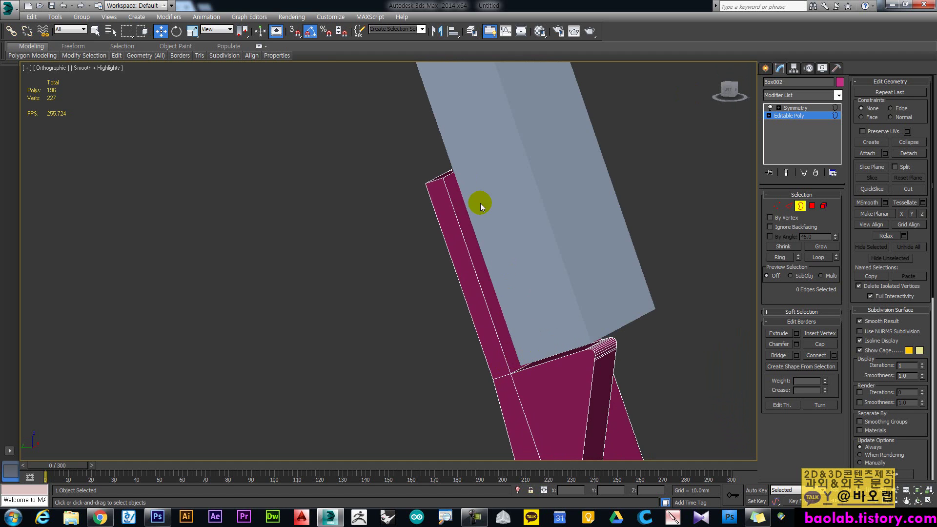
pyautogui.moveTo(499, 265); pyautogui.dragTo(521, 330, button='middle')
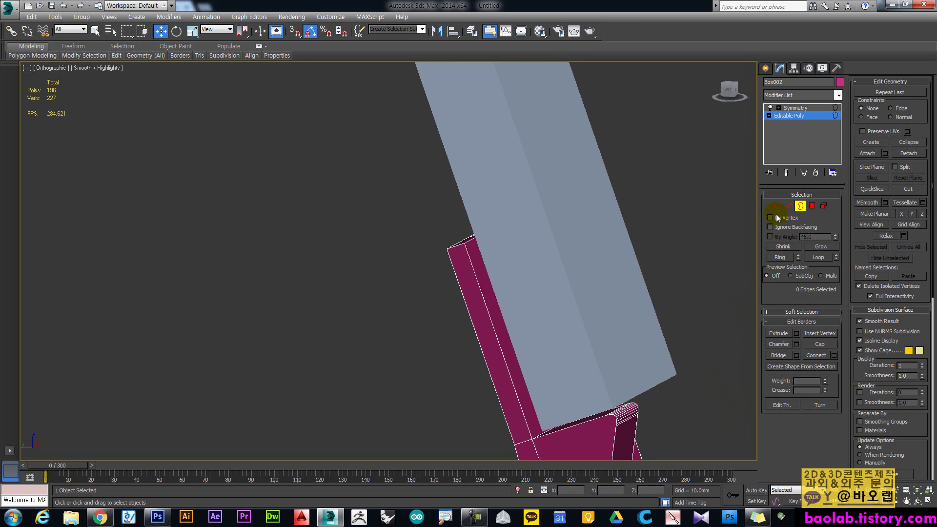
pyautogui.click(789, 205)
pyautogui.click(454, 247)
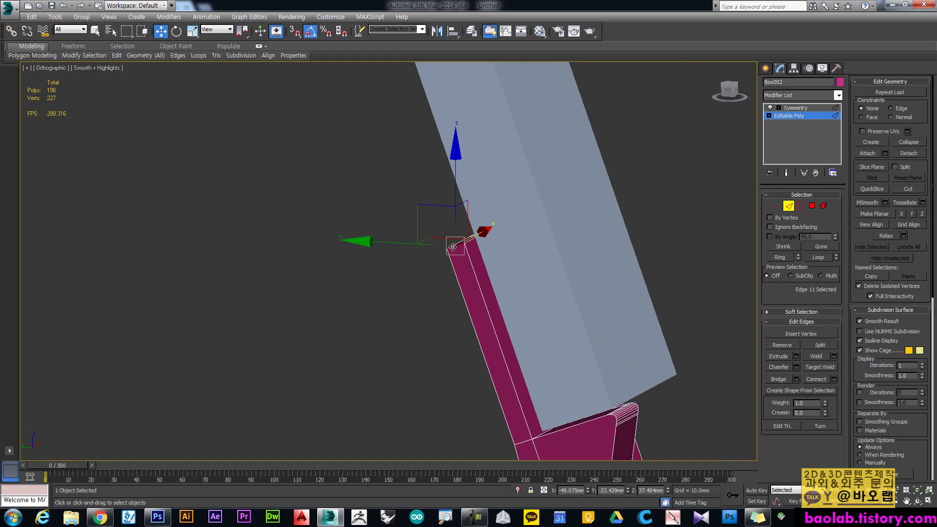
pyautogui.scroll(2, 453, 247)
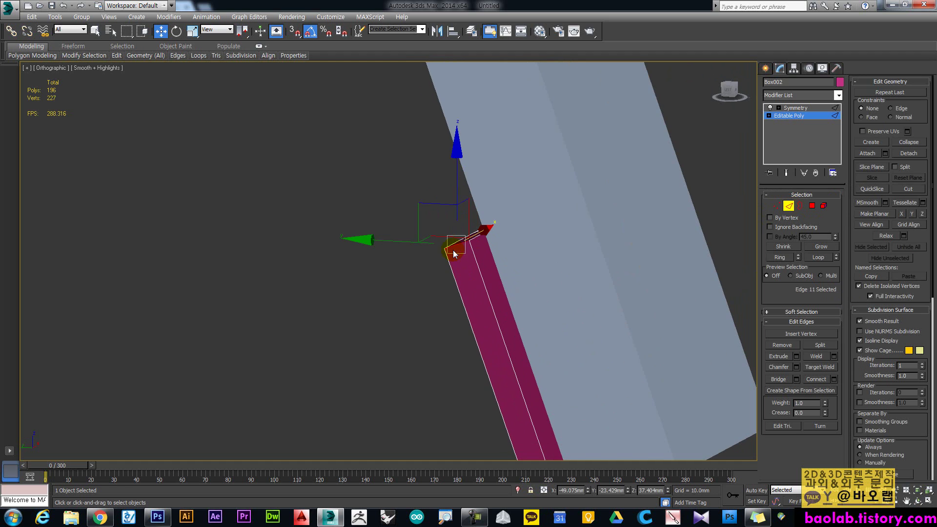
pyautogui.click(796, 367)
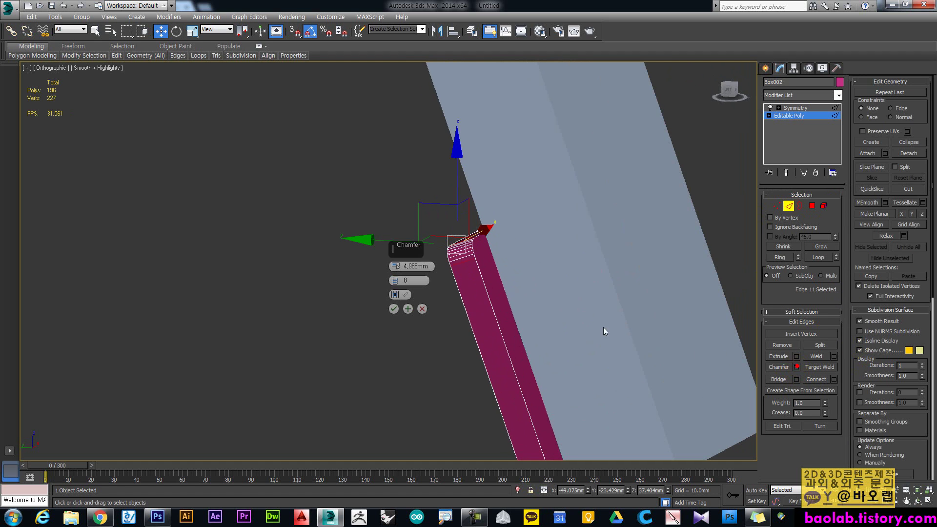
pyautogui.click(393, 309)
pyautogui.click(514, 294)
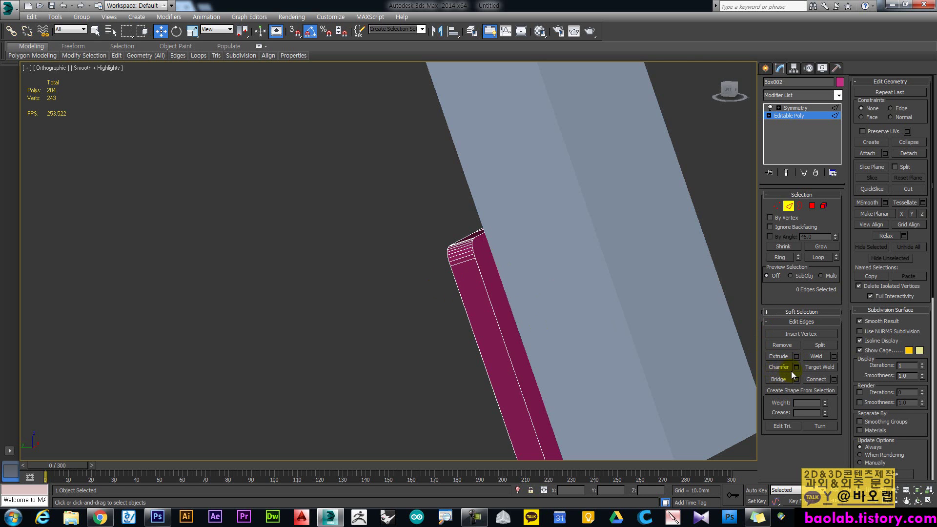
# Leave edge editing on the Editable Poly and return to the Symmetry modifier to show the full mirrored stand
pyautogui.scroll(-5, 521, 299)
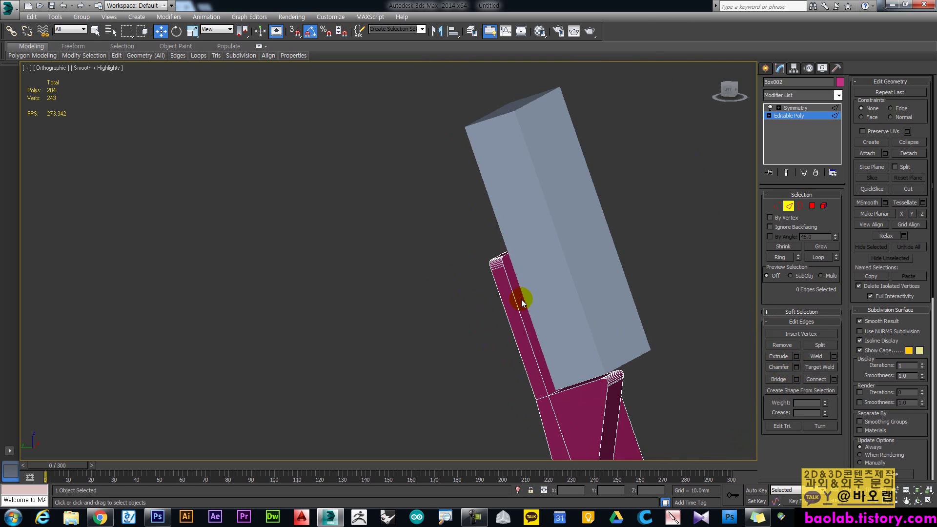
pyautogui.moveTo(547, 288); pyautogui.dragTo(532, 244, button='middle')
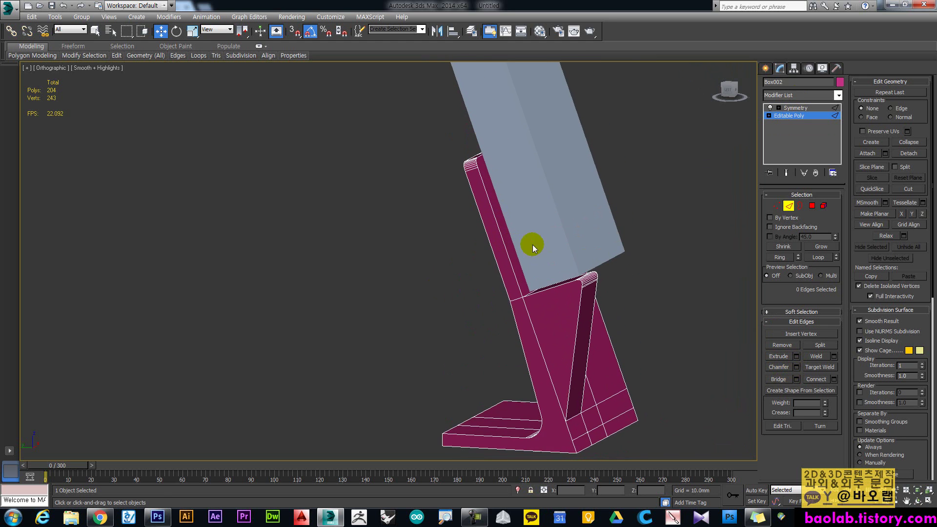
pyautogui.click(795, 115)
pyautogui.click(797, 117)
pyautogui.click(797, 116)
pyautogui.click(796, 108)
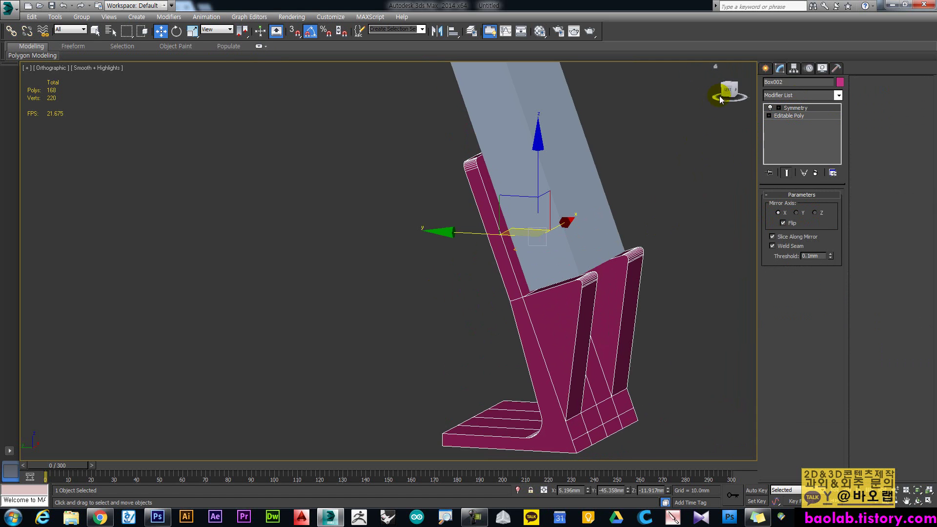
# Clone the stand along X as one independent copy named Box003, placed beside the original
pyautogui.click(731, 90)
pyautogui.keyDown('alt'); pyautogui.moveTo(439, 273); pyautogui.dragTo(503, 152, button='middle'); pyautogui.keyUp('alt')
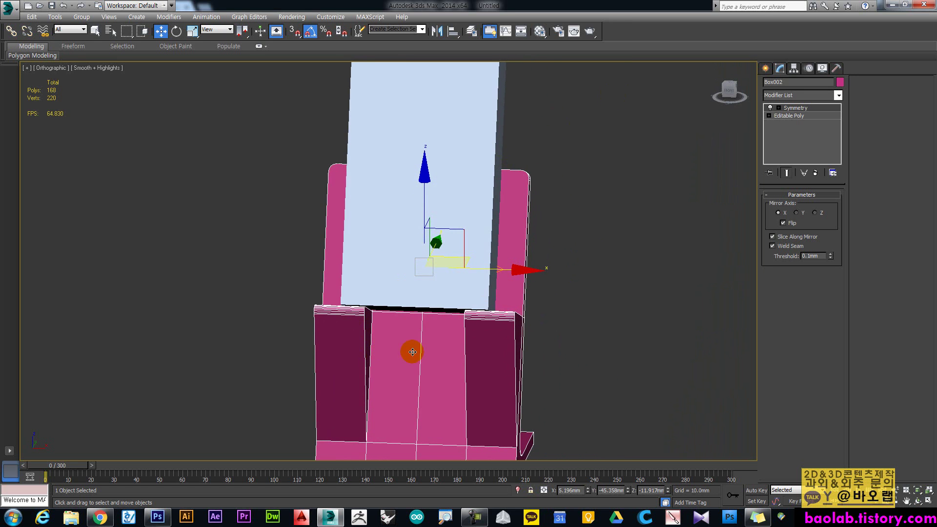
pyautogui.keyDown('alt'); pyautogui.moveTo(410, 306); pyautogui.dragTo(382, 330, button='middle'); pyautogui.keyUp('alt')
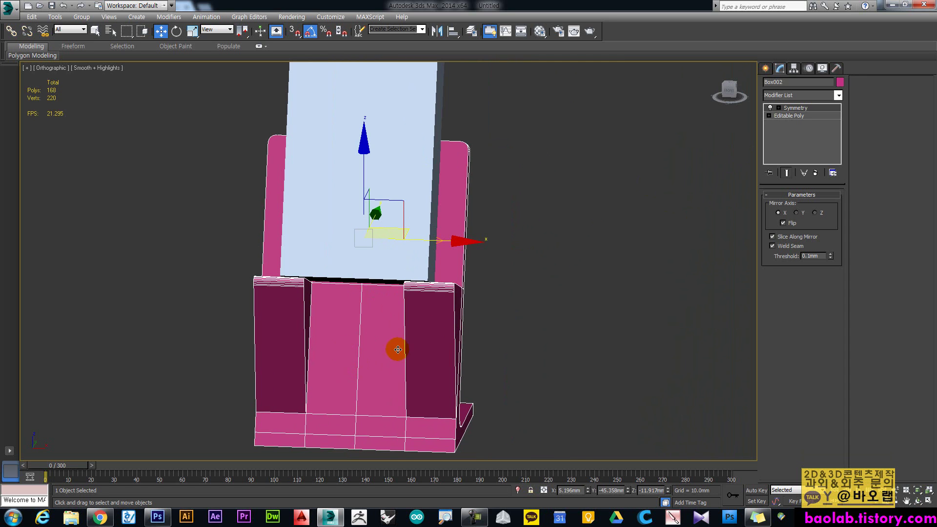
pyautogui.keyDown('shift'); pyautogui.moveTo(423, 235); pyautogui.dragTo(679, 230); pyautogui.keyUp('shift')
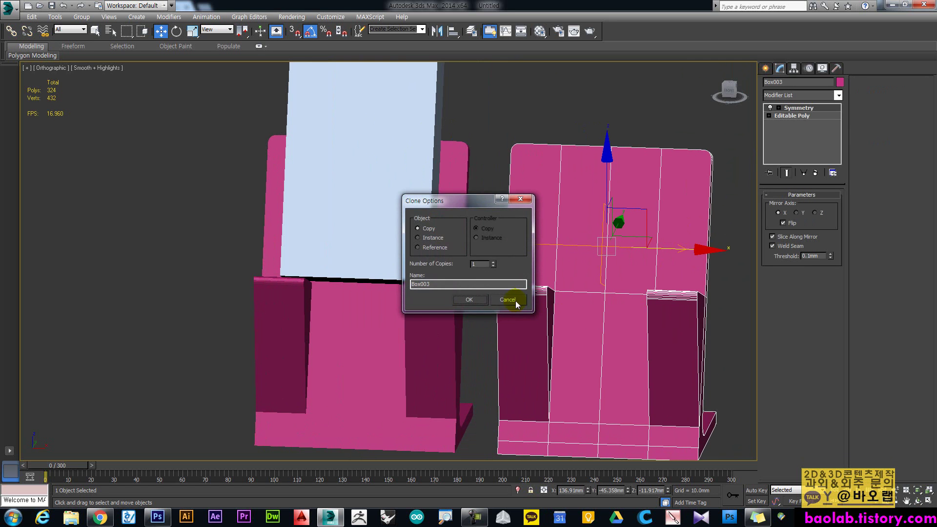
pyautogui.click(479, 300)
pyautogui.moveTo(582, 336); pyautogui.dragTo(439, 309, button='middle')
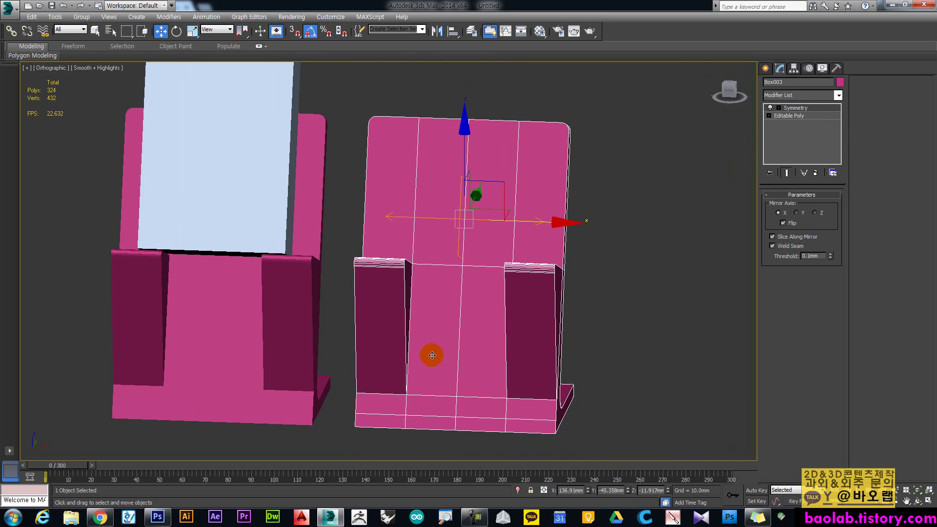
# Create a standard cylinder about 14.6 mm in radius and 56.1 mm high beside the copied stand
pyautogui.click(766, 68)
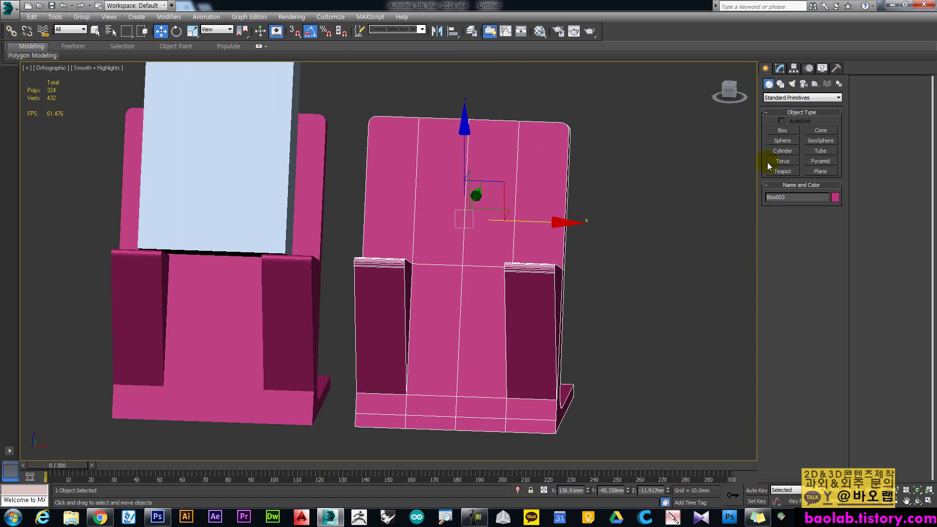
pyautogui.click(776, 152)
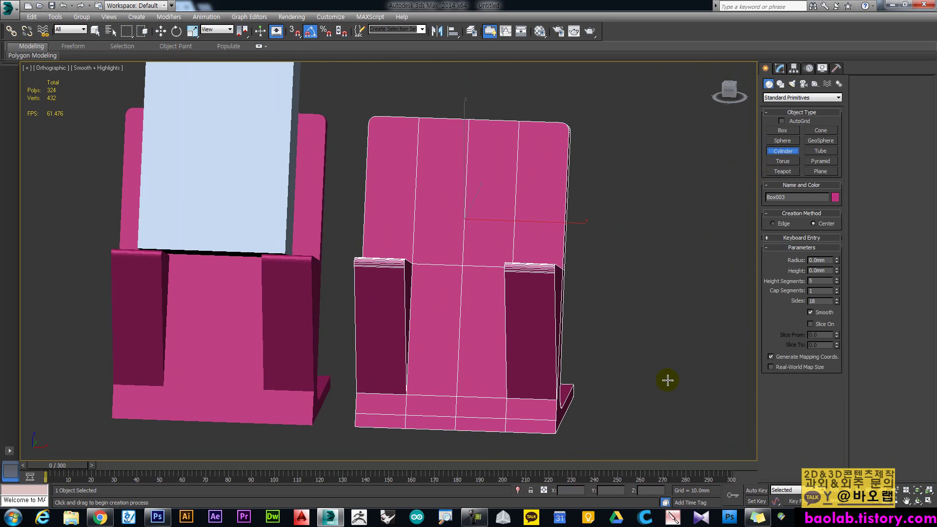
pyautogui.moveTo(636, 415); pyautogui.dragTo(644, 395)
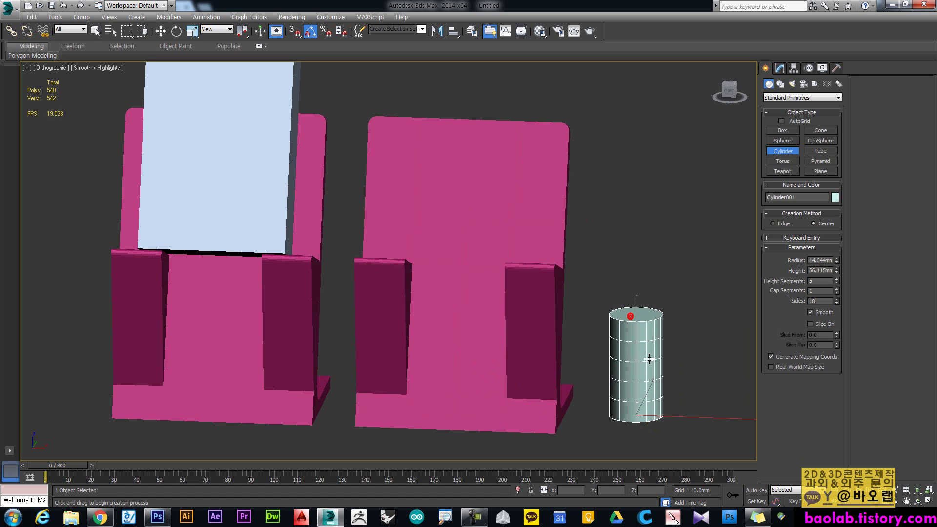
# Rotate the cylinder so its axis runs front to back and move it in front of the copied stand
pyautogui.moveTo(638, 345); pyautogui.dragTo(619, 324, button='middle')
pyautogui.press('e')
pyautogui.moveTo(605, 344); pyautogui.dragTo(607, 398)
pyautogui.press('w')
pyautogui.moveTo(637, 371); pyautogui.dragTo(471, 312)
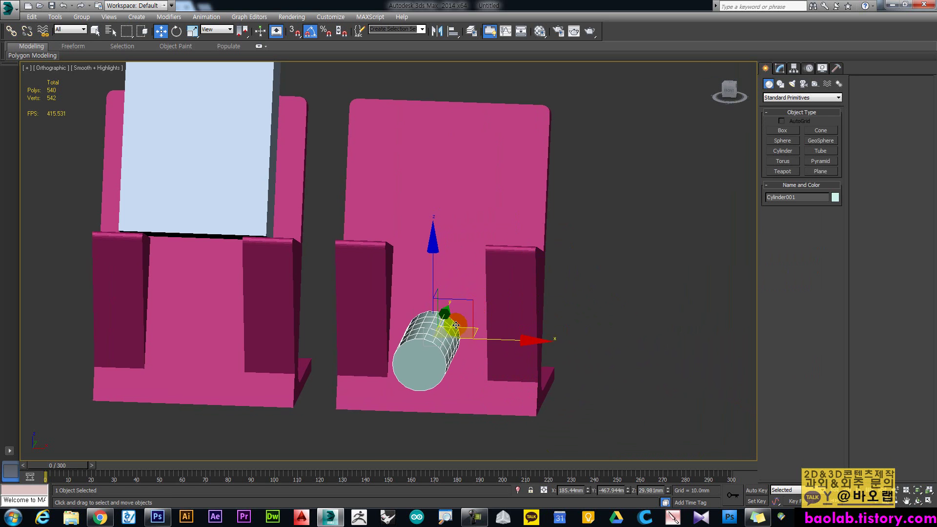
# Move the cylinder along Y toward the stands, to about Y -173 mm
pyautogui.click(737, 86)
pyautogui.keyDown('alt'); pyautogui.moveTo(470, 177); pyautogui.dragTo(377, 254, button='middle'); pyautogui.keyUp('alt')
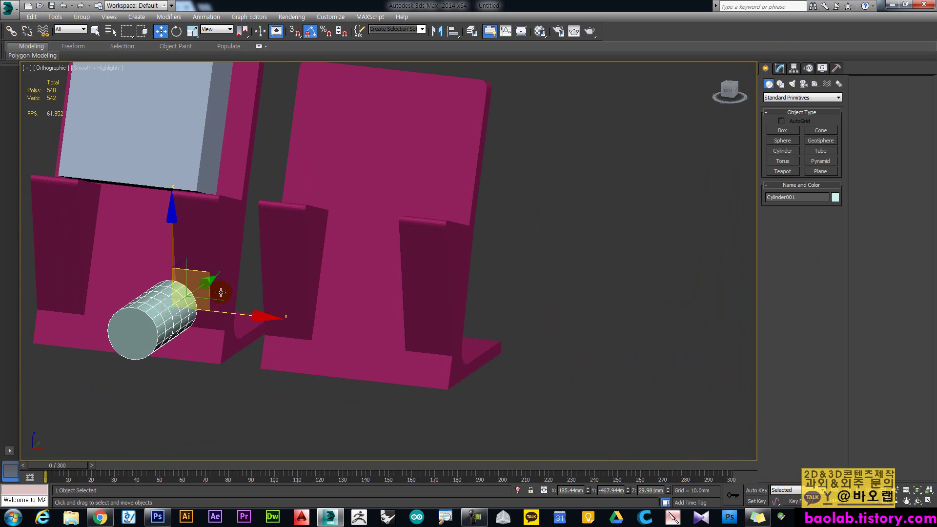
pyautogui.moveTo(206, 301); pyautogui.dragTo(412, 162)
pyautogui.moveTo(732, 93); pyautogui.dragTo(715, 95)
pyautogui.moveTo(386, 192); pyautogui.dragTo(469, 235, button='middle')
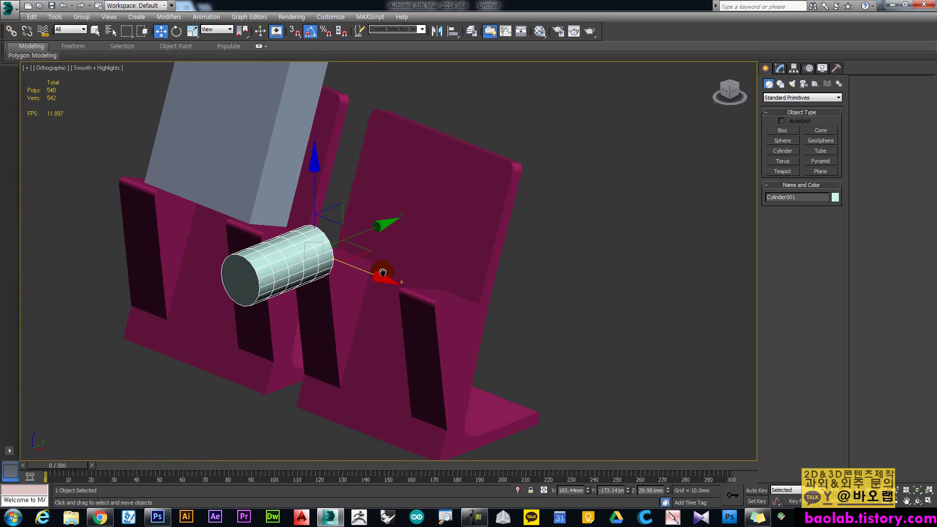
pyautogui.moveTo(376, 279); pyautogui.dragTo(439, 228, button='middle')
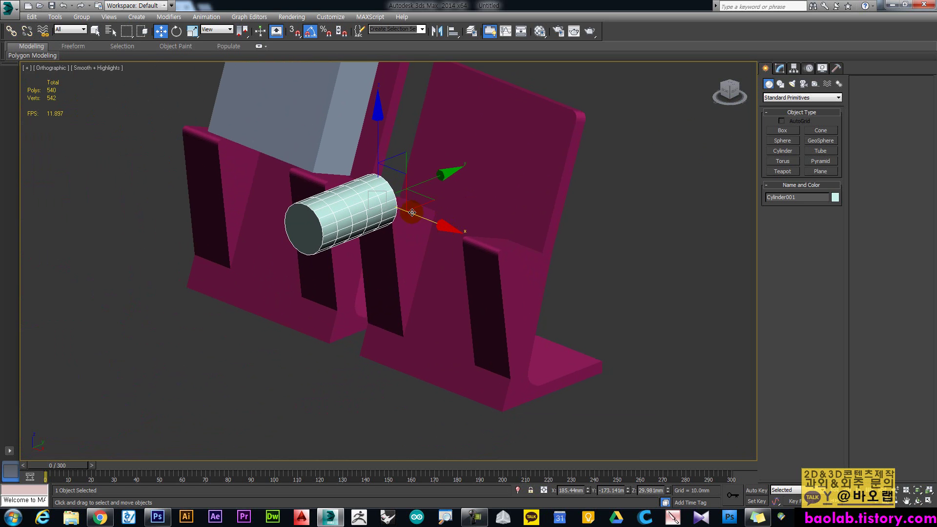
# Align the cylinder to the copied stand, centre to centre, in X, Y and Z position
pyautogui.click(453, 33)
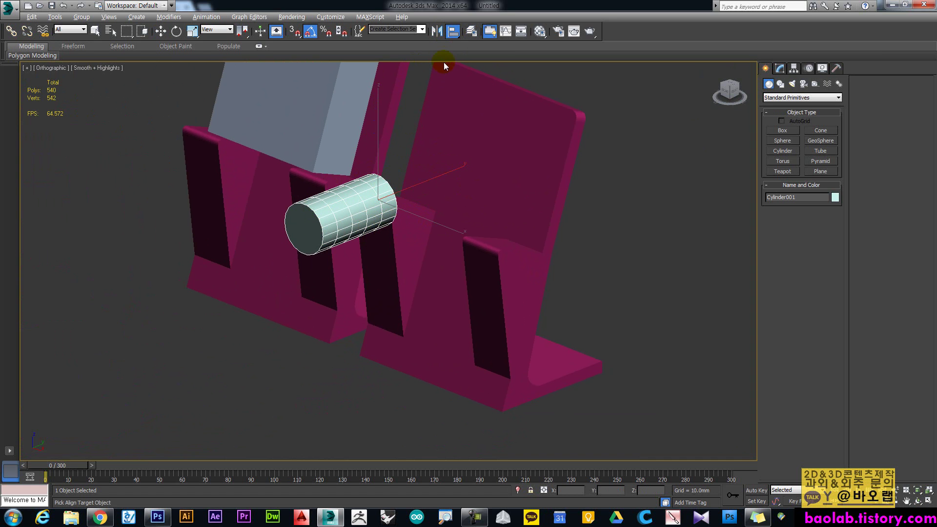
pyautogui.click(472, 218)
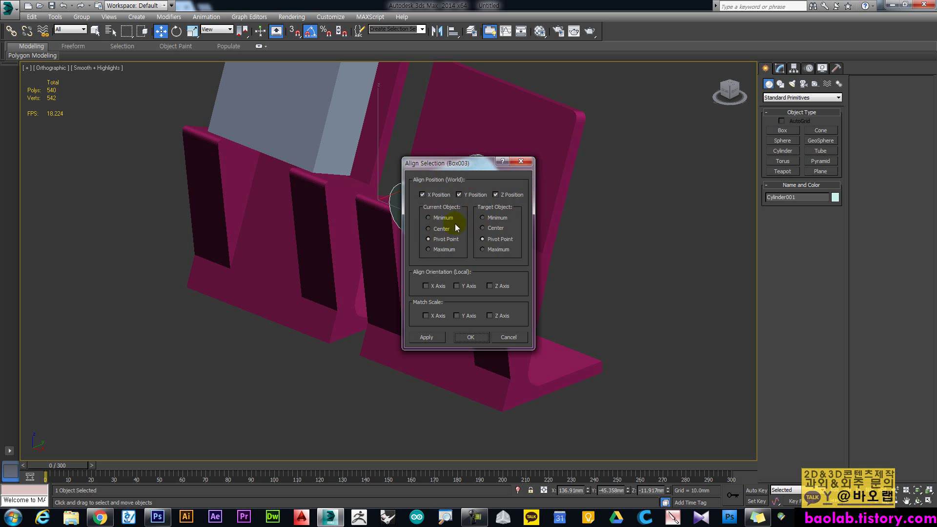
pyautogui.click(442, 229)
pyautogui.click(483, 228)
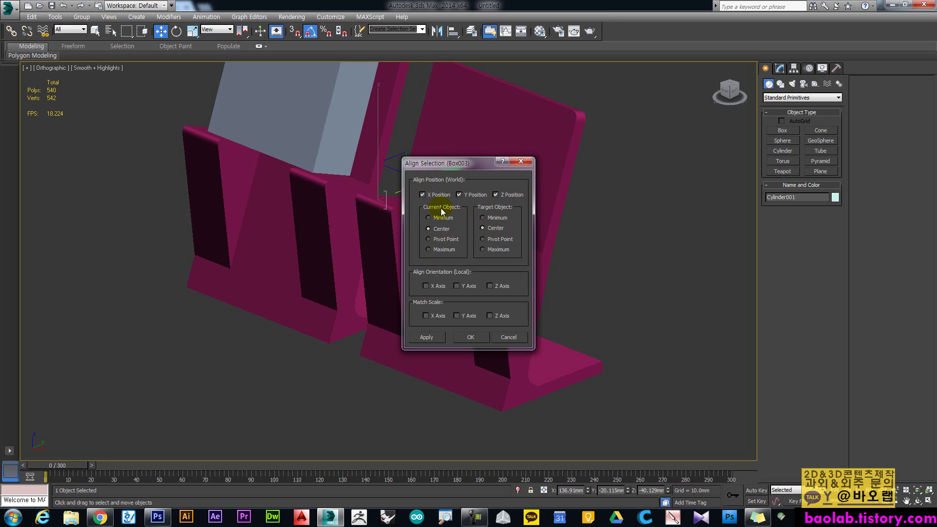
pyautogui.click(466, 335)
# Move the cylinder in Y and Z so it passes through the stand's lower back, at about Y -41.3 mm and Z -86.8 mm
pyautogui.moveTo(540, 178); pyautogui.dragTo(512, 267)
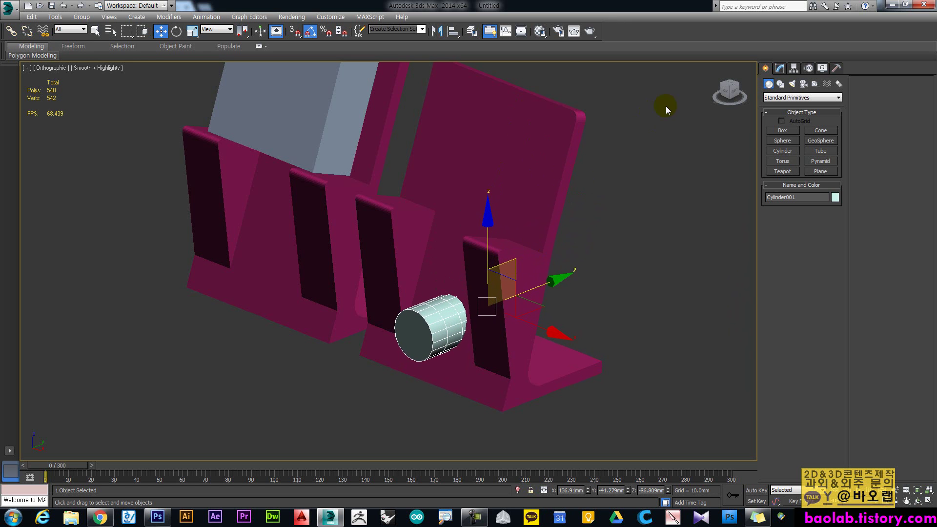
pyautogui.click(726, 91)
pyautogui.keyDown('alt'); pyautogui.moveTo(666, 150); pyautogui.dragTo(679, 148, button='middle'); pyautogui.keyUp('alt')
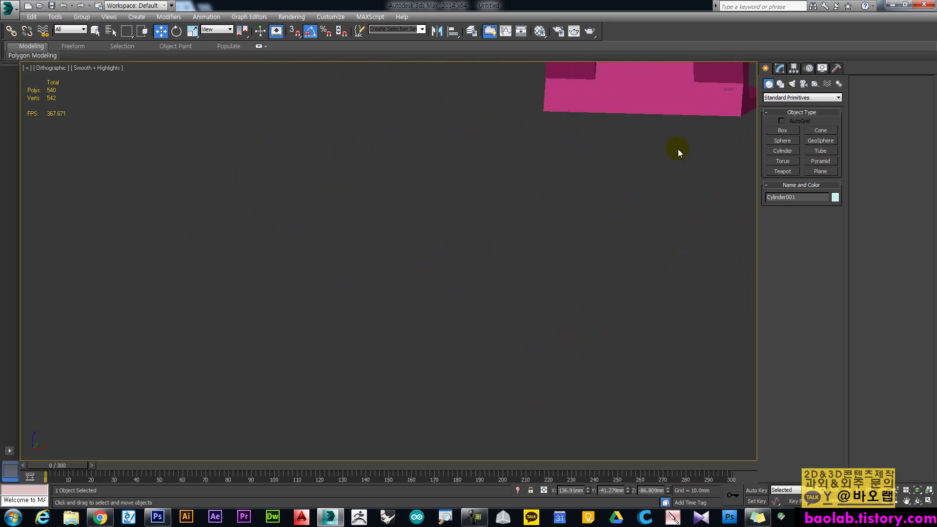
pyautogui.moveTo(608, 181); pyautogui.dragTo(339, 295, button='middle')
pyautogui.moveTo(519, 203); pyautogui.dragTo(535, 175, button='middle')
pyautogui.scroll(4, 536, 175)
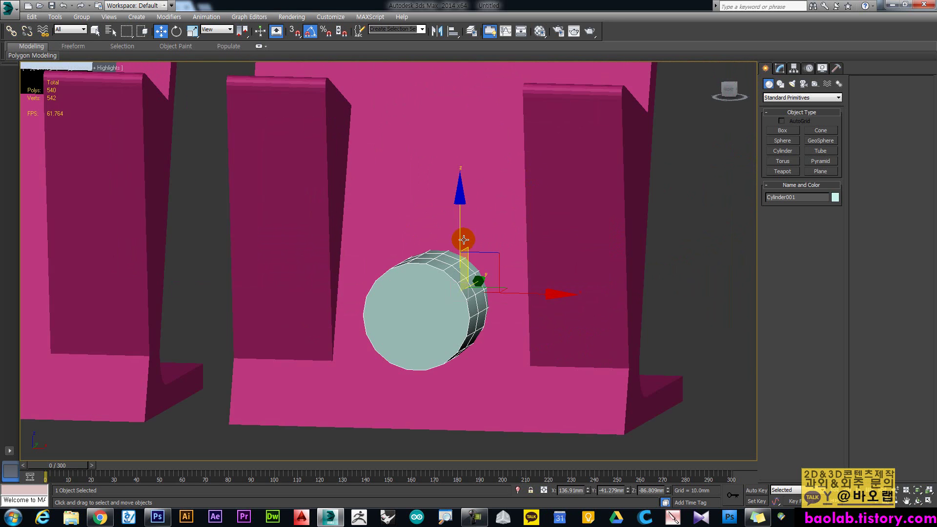
pyautogui.moveTo(464, 236); pyautogui.dragTo(536, 205, button='middle')
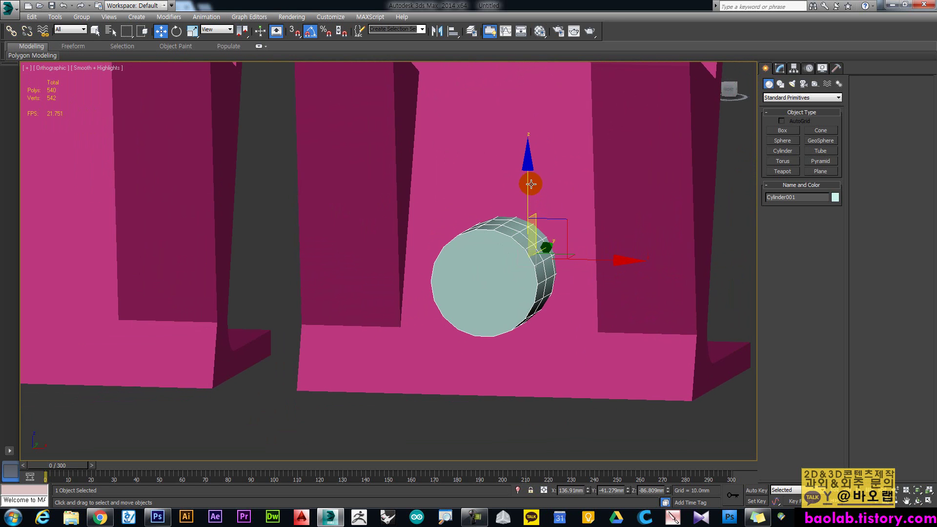
pyautogui.moveTo(512, 249); pyautogui.dragTo(483, 240, button='middle')
# Scale the cylinder along X only to about 57%, giving it a narrow elliptical cross-section
pyautogui.click(735, 93)
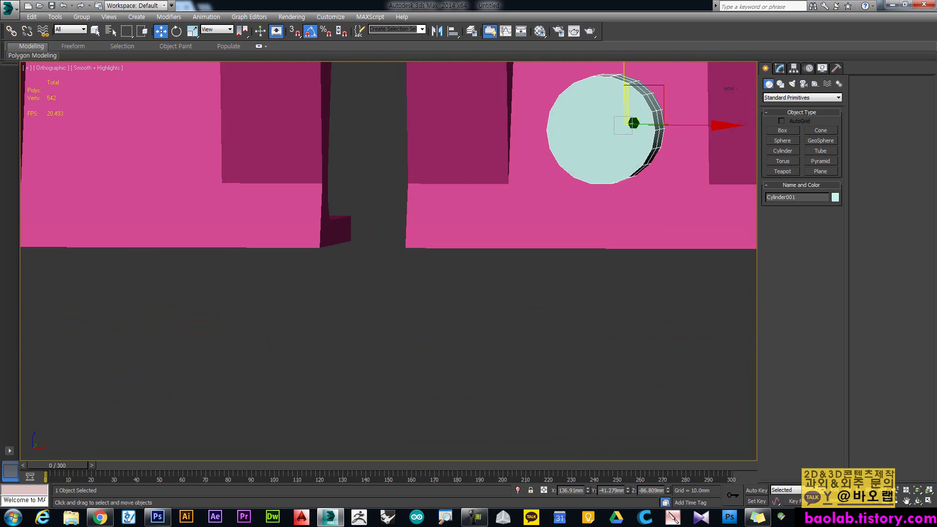
pyautogui.moveTo(614, 178); pyautogui.dragTo(288, 301, button='middle')
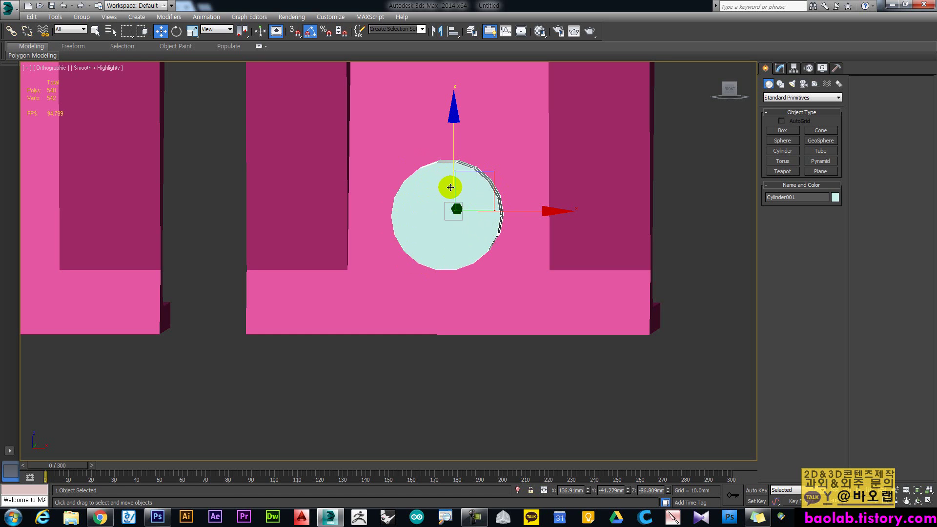
pyautogui.click(449, 142)
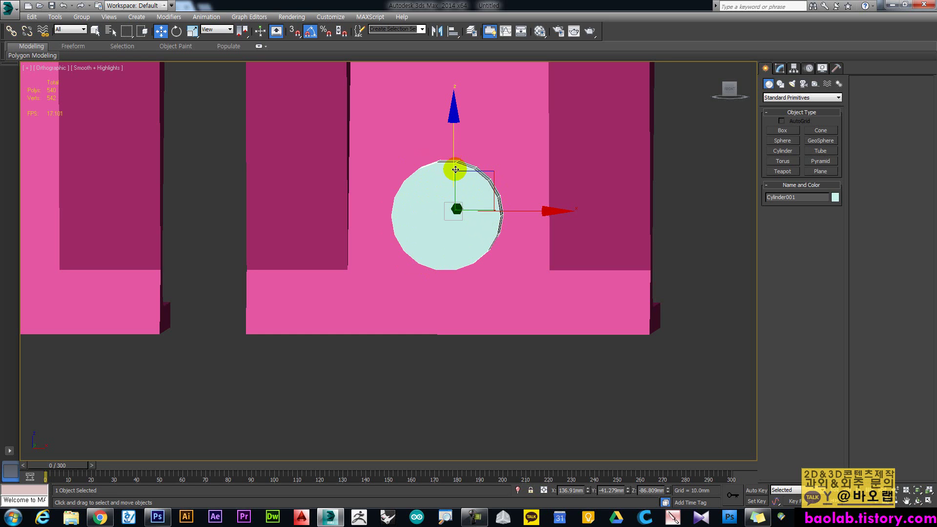
pyautogui.click(449, 154)
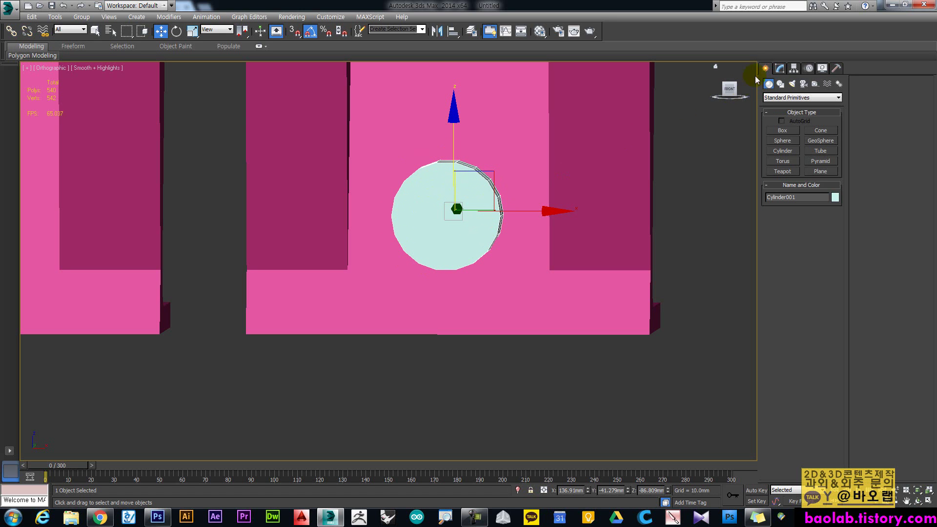
pyautogui.click(193, 31)
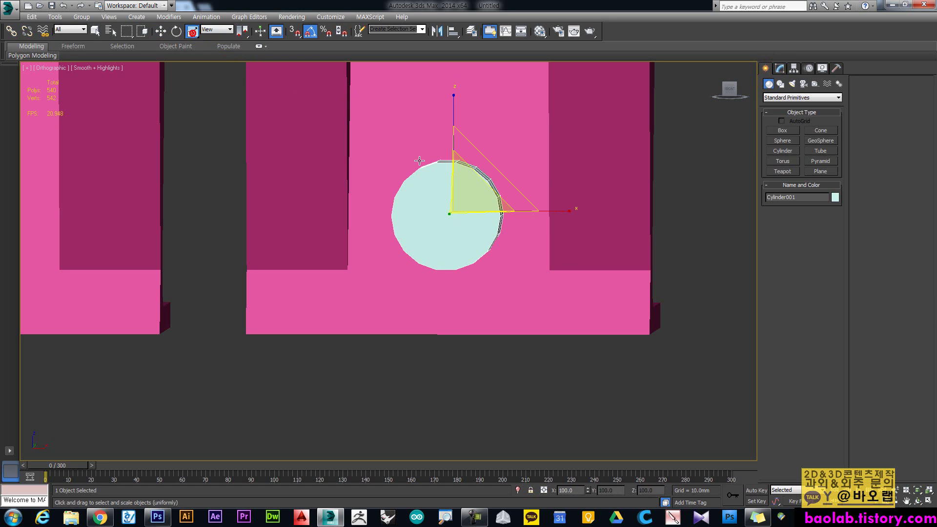
pyautogui.moveTo(553, 212)
pyautogui.mouseDown()
pyautogui.moveTo(561, 209)
pyautogui.moveTo(541, 217)
pyautogui.mouseUp()
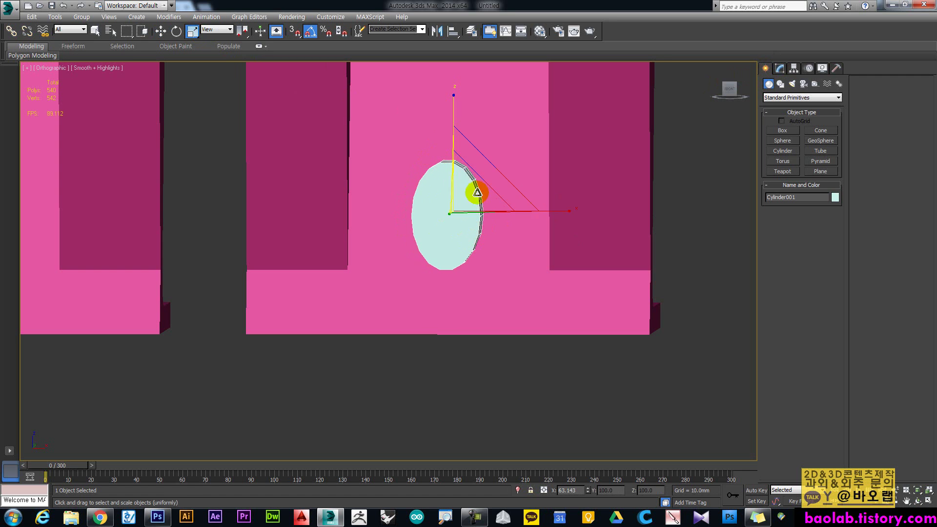
pyautogui.moveTo(528, 215)
pyautogui.mouseDown()
pyautogui.moveTo(600, 209)
pyautogui.moveTo(527, 227)
pyautogui.mouseUp()
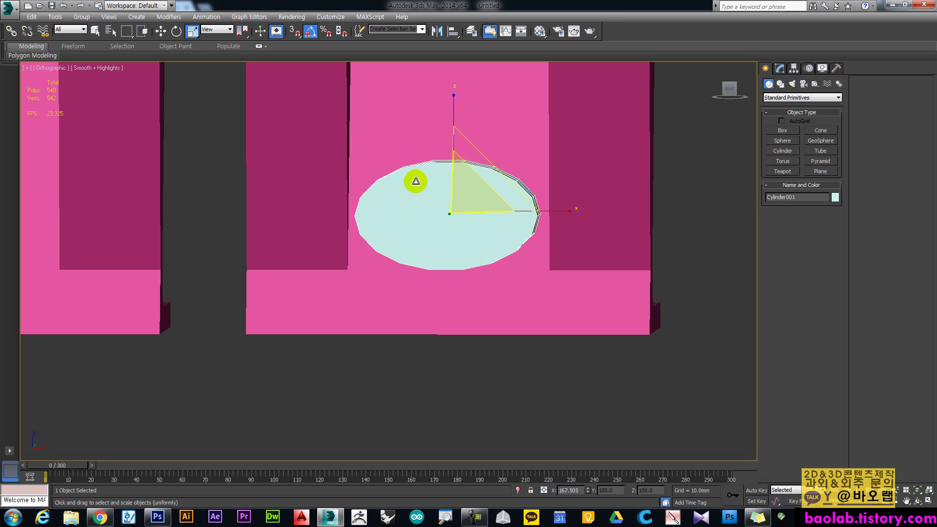
pyautogui.moveTo(548, 210); pyautogui.dragTo(484, 216)
pyautogui.moveTo(504, 222); pyautogui.dragTo(517, 321, button='middle')
pyautogui.click(730, 88)
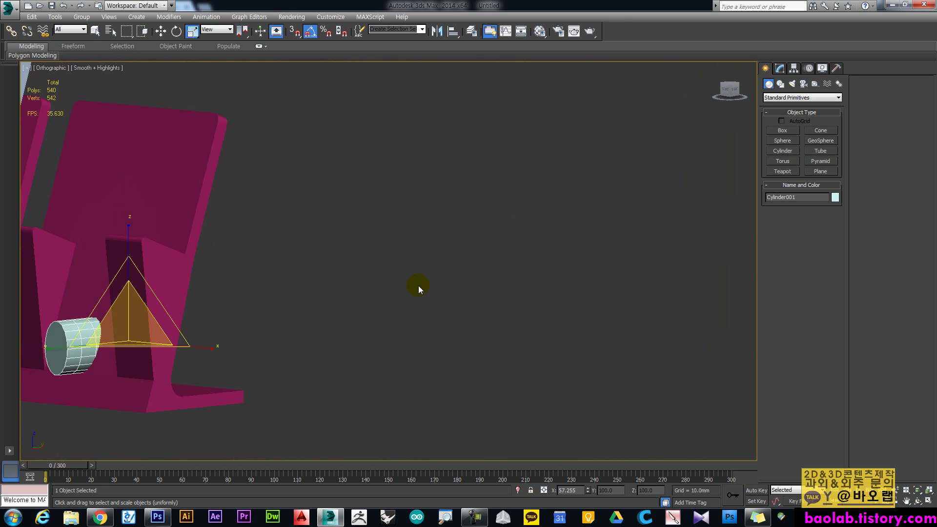
# Subtract the elliptical cylinder from the copied stand with ProBoolean, cutting a hole through its lower back
pyautogui.scroll(3, 418, 294)
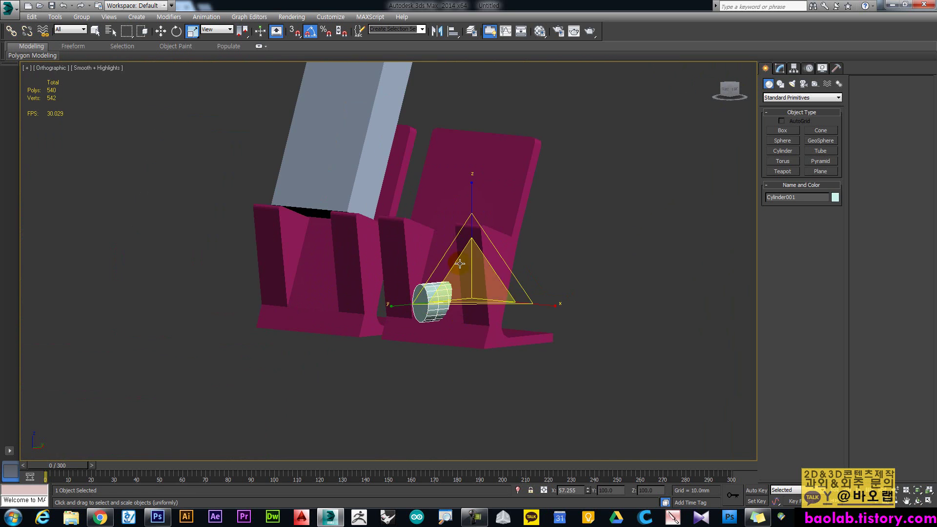
pyautogui.click(588, 288)
pyautogui.click(489, 257)
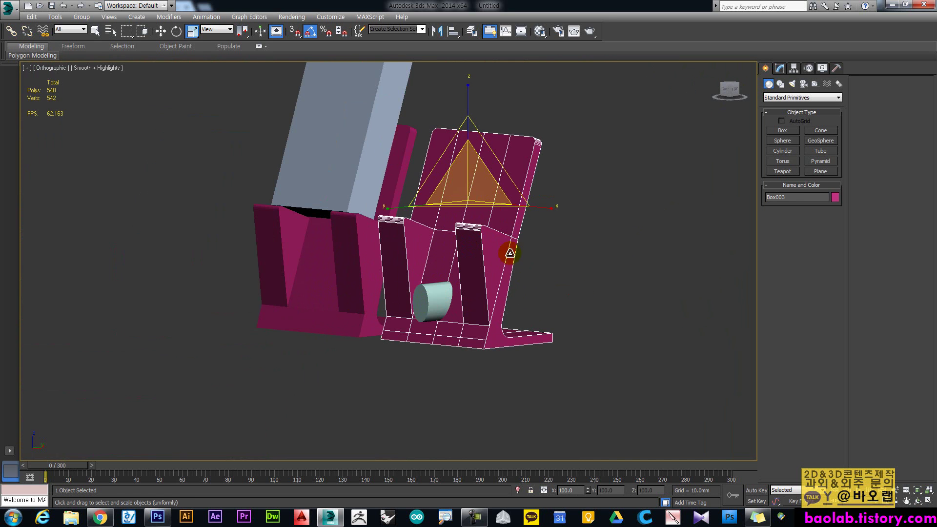
pyautogui.click(771, 98)
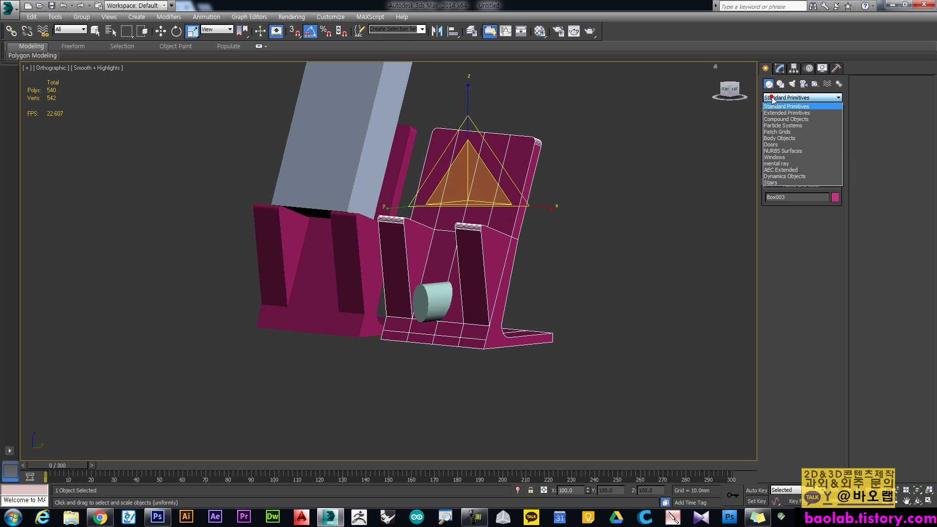
pyautogui.click(786, 119)
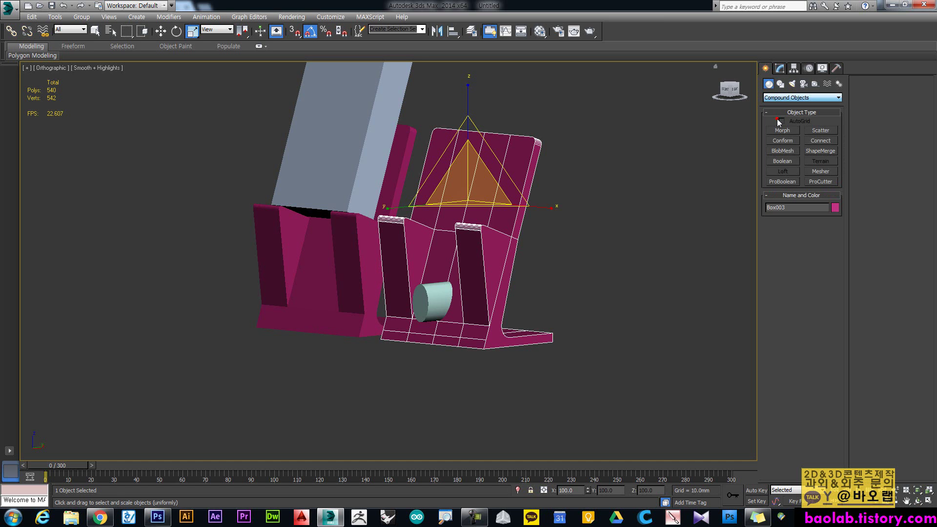
pyautogui.click(783, 182)
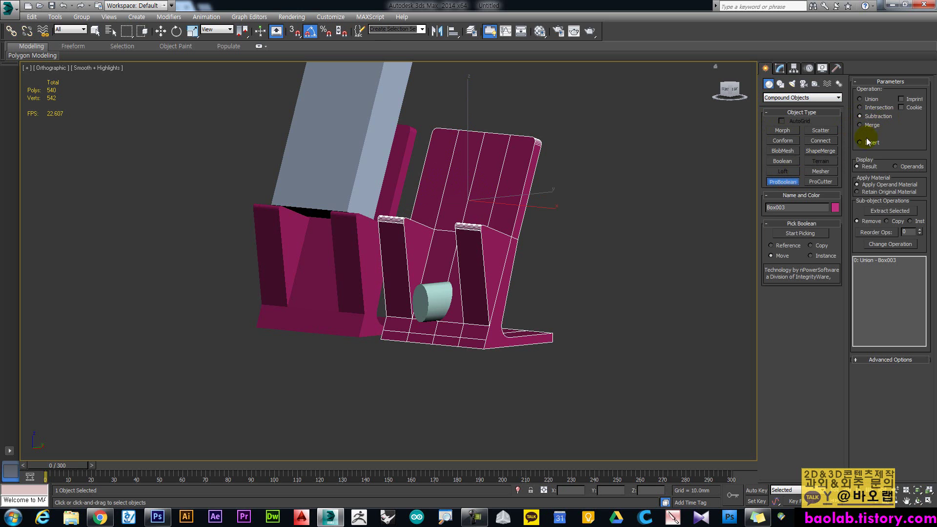
pyautogui.click(800, 233)
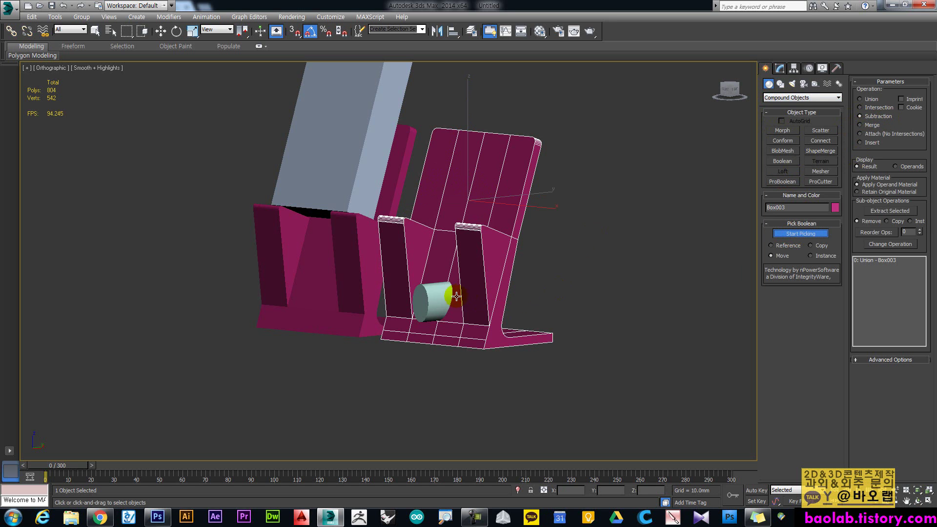
pyautogui.click(431, 298)
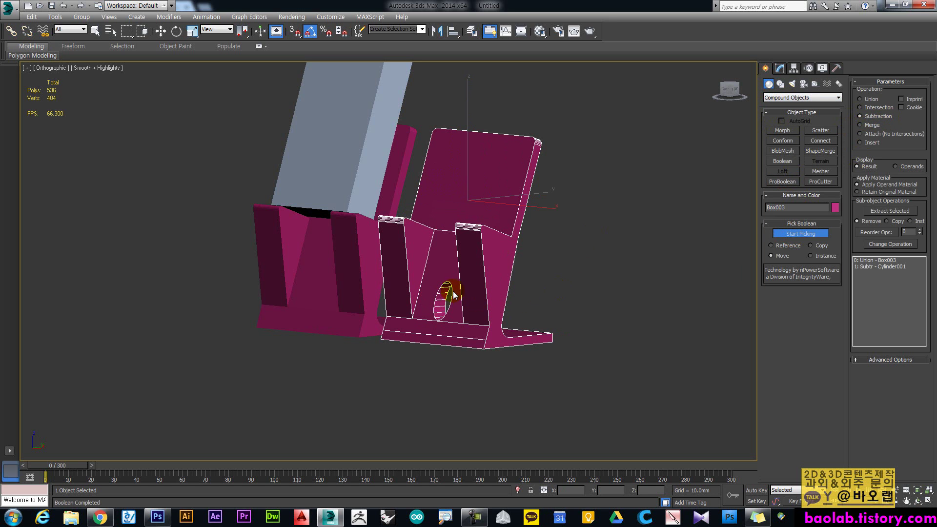
pyautogui.scroll(3, 441, 298)
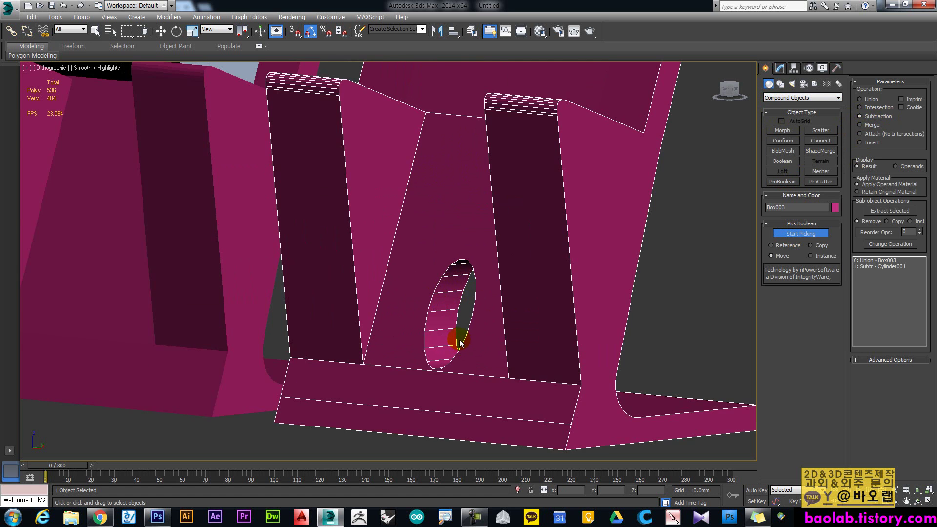
pyautogui.scroll(-5, 480, 303)
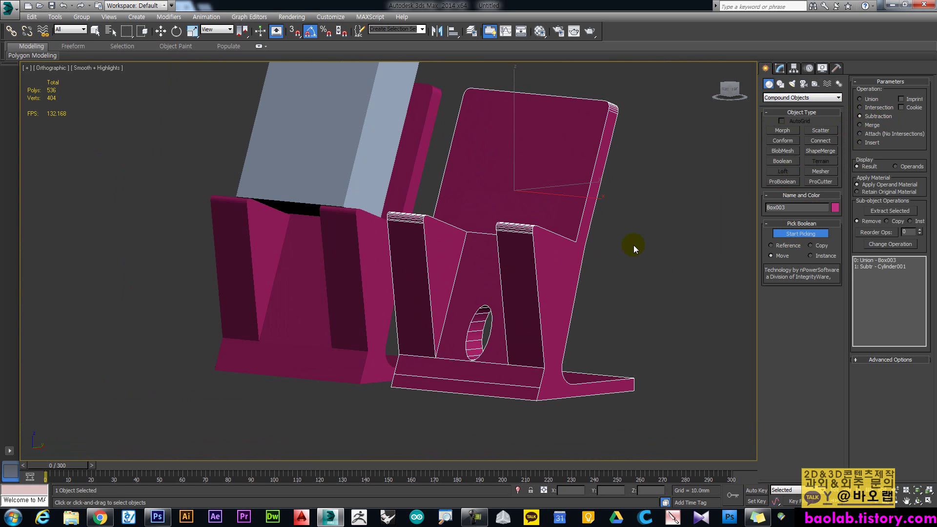
# Turn on edged-faces display in the viewport and end operand picking for the stand's ProBoolean
pyautogui.press('F4')
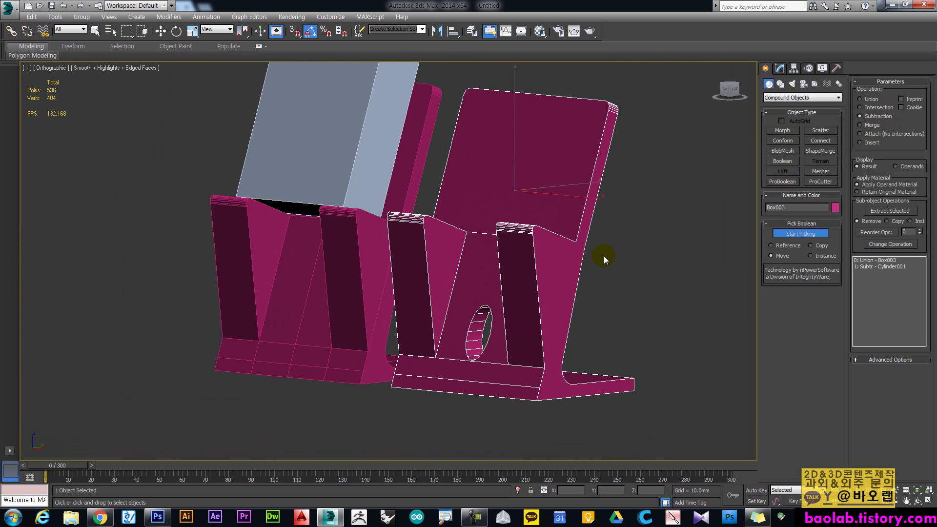
pyautogui.moveTo(345, 339); pyautogui.dragTo(394, 348, button='middle')
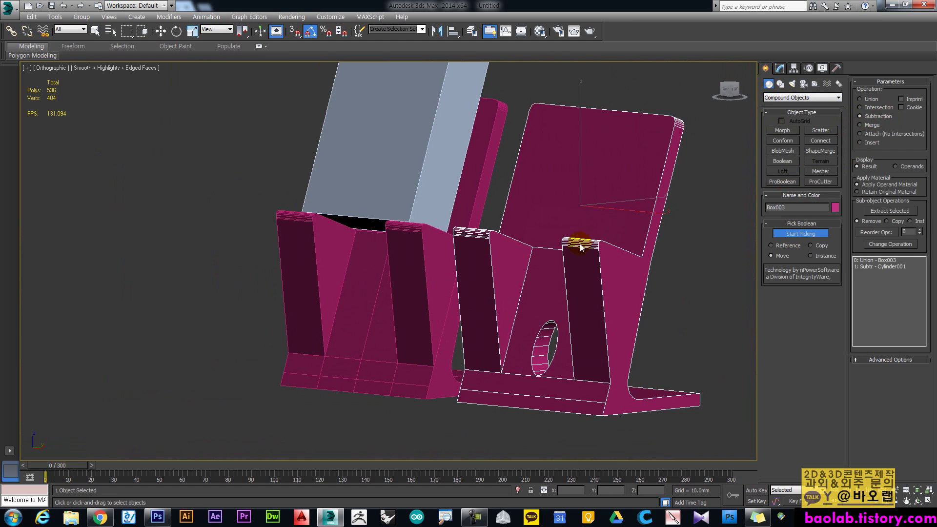
pyautogui.click(802, 234)
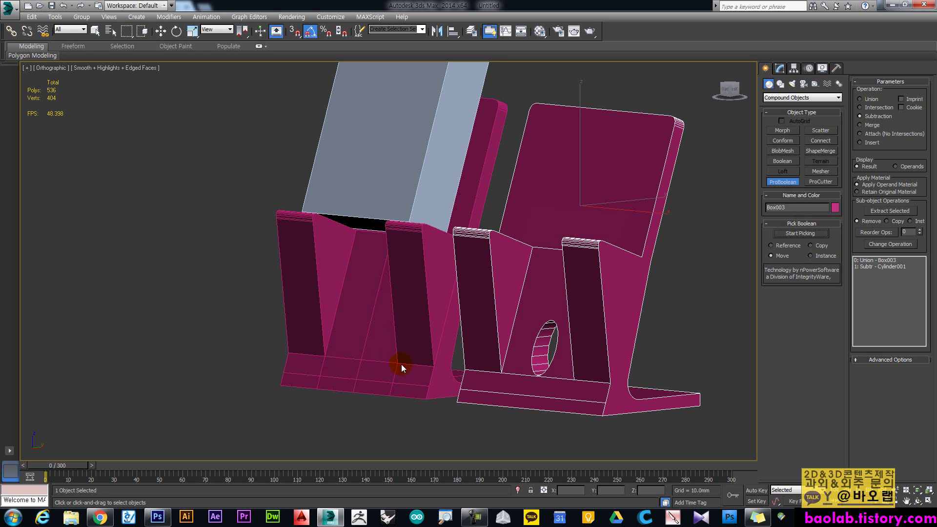
pyautogui.moveTo(427, 359); pyautogui.dragTo(371, 325, button='middle')
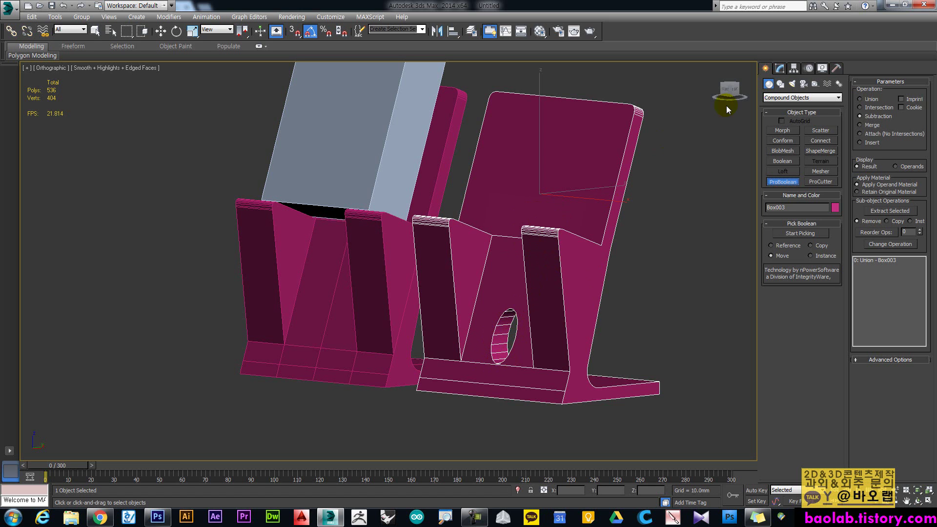
pyautogui.click(780, 67)
pyautogui.moveTo(661, 307); pyautogui.dragTo(589, 305, button='middle')
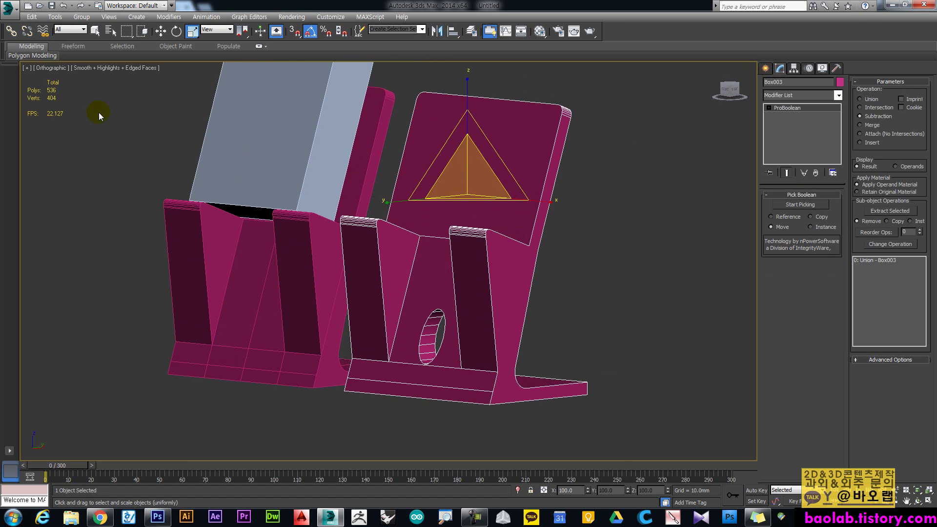
# Export the stand with the hole to the desktop as a StereoLitho (STL) file named phone_stand_test01
pyautogui.click(8, 7)
pyautogui.click(30, 155)
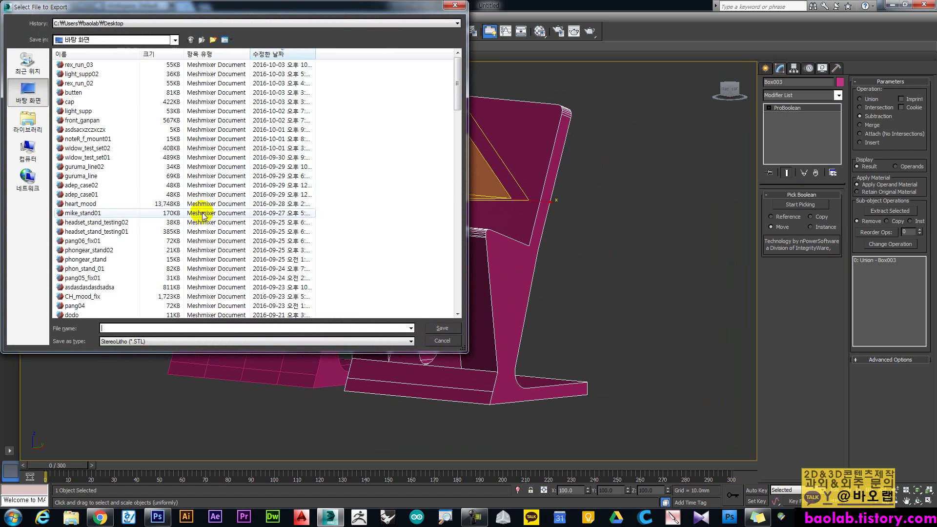
pyautogui.click(141, 341)
pyautogui.click(142, 341)
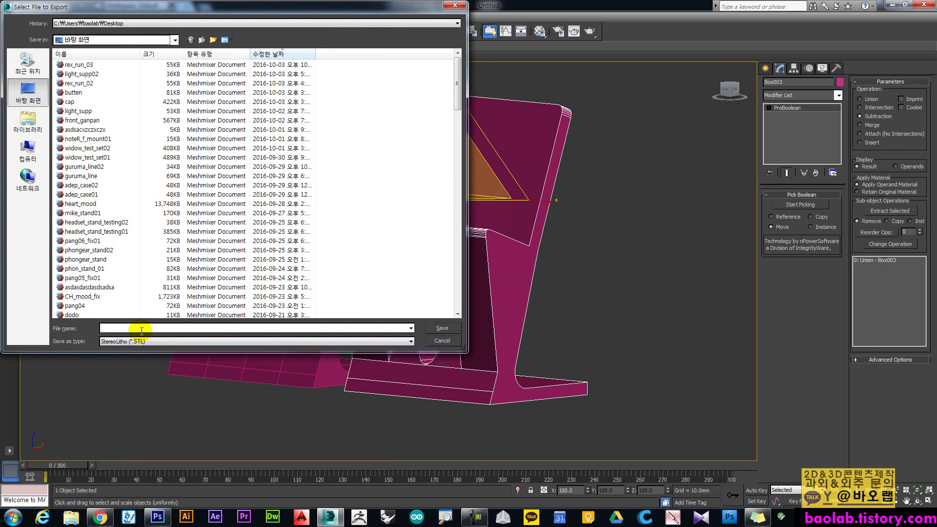
pyautogui.click(142, 330)
pyautogui.write('phon')
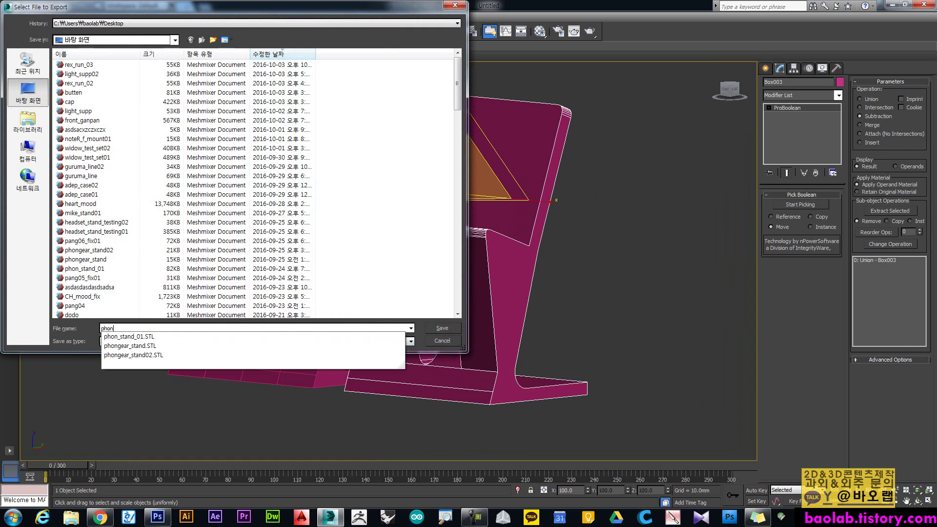
pyautogui.write('e_stand_')
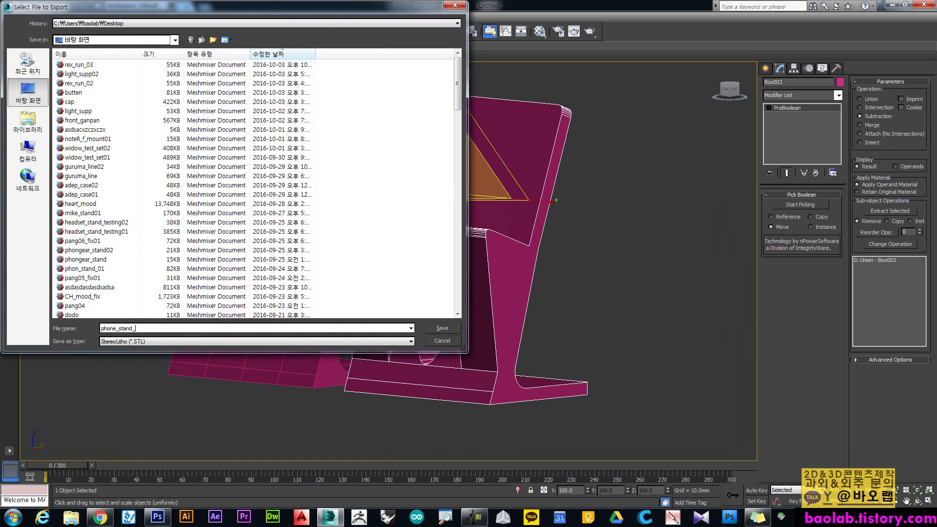
pyautogui.write('test01')
pyautogui.click(441, 329)
pyautogui.click(470, 270)
pyautogui.click(489, 288)
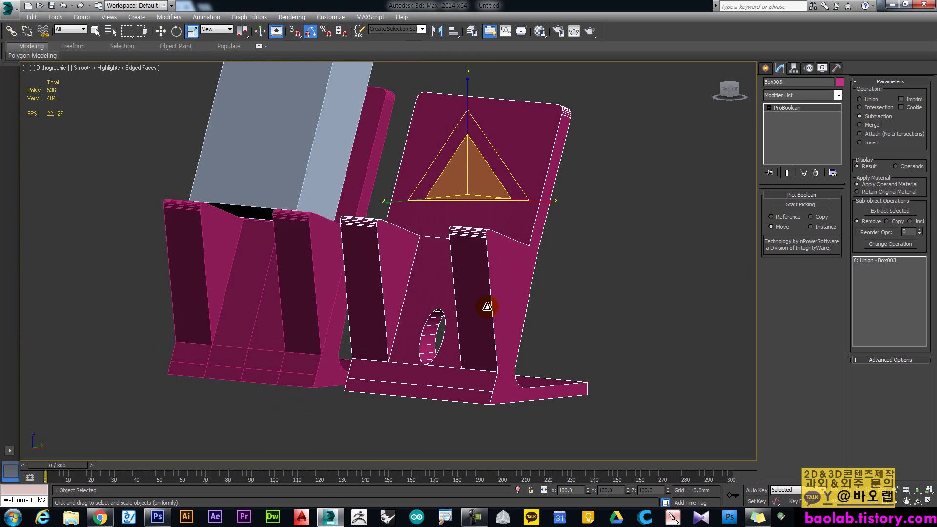
# Switch to Cura and load the phone_stand_test01 model onto the print platform
pyautogui.click(645, 516)
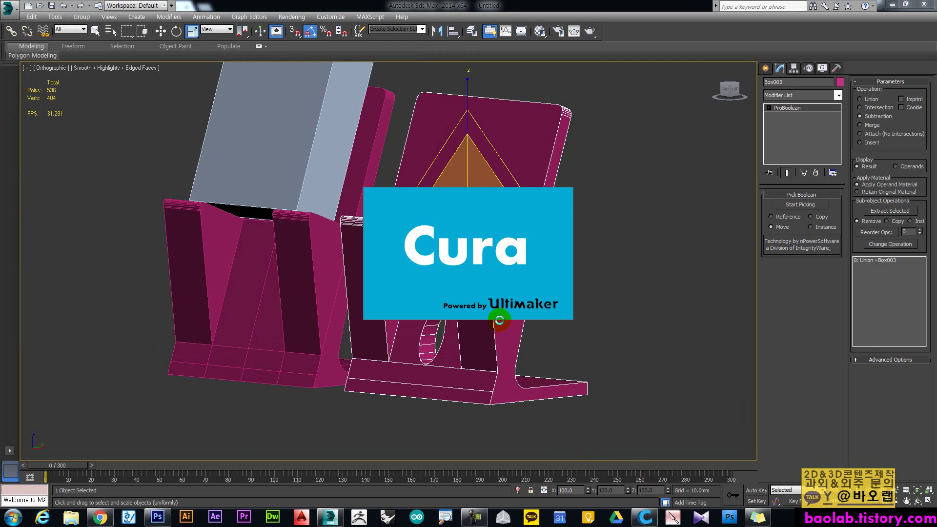
pyautogui.click(554, 292)
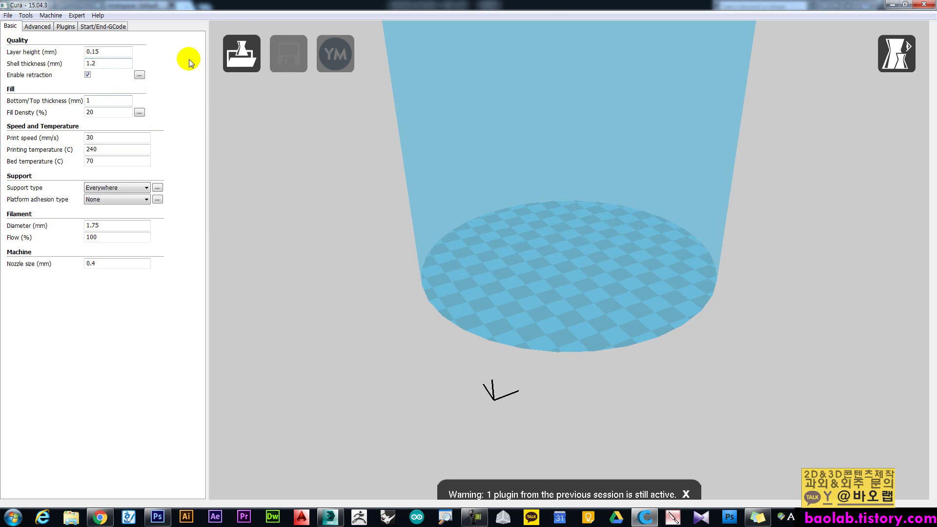
pyautogui.click(229, 58)
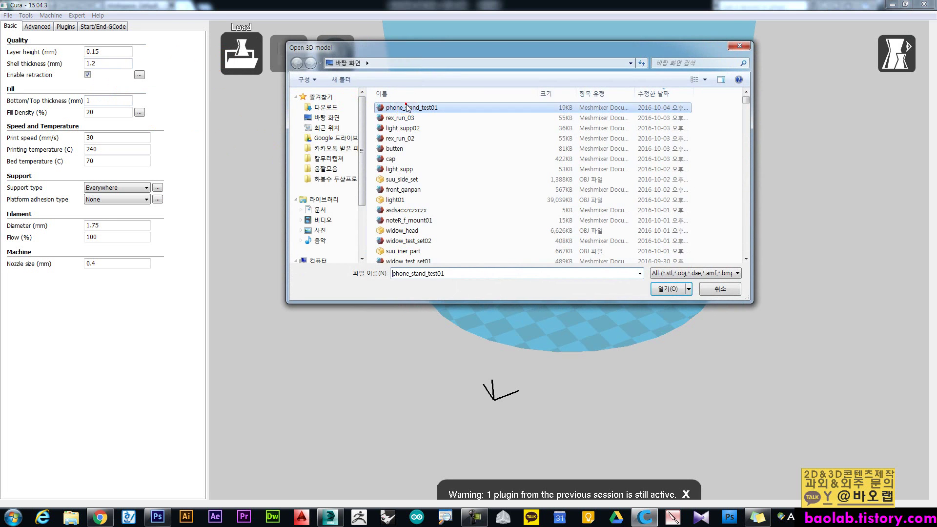
pyautogui.doubleClick(406, 108)
pyautogui.moveTo(570, 320); pyautogui.dragTo(519, 311, button='right')
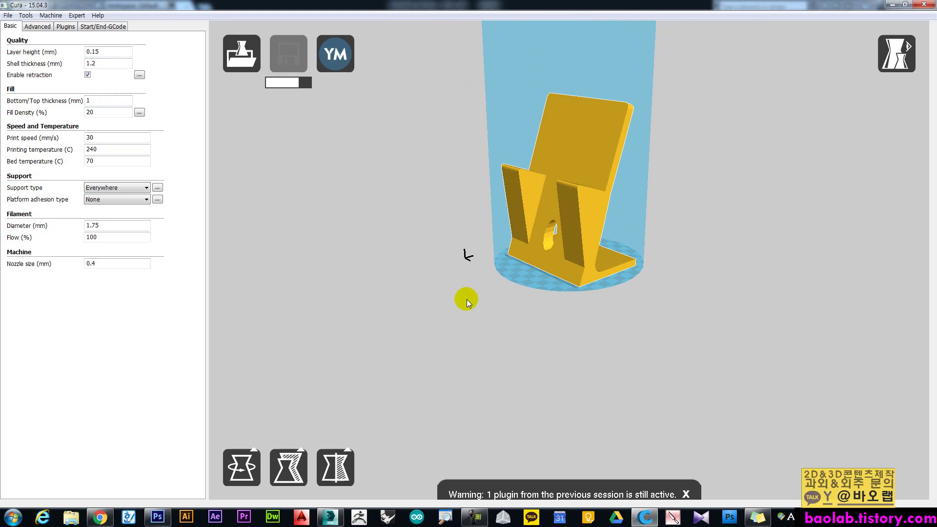
pyautogui.moveTo(455, 250)
pyautogui.mouseDown(button='right')
pyautogui.moveTo(453, 241)
pyautogui.moveTo(449, 251)
pyautogui.mouseUp(button='right')
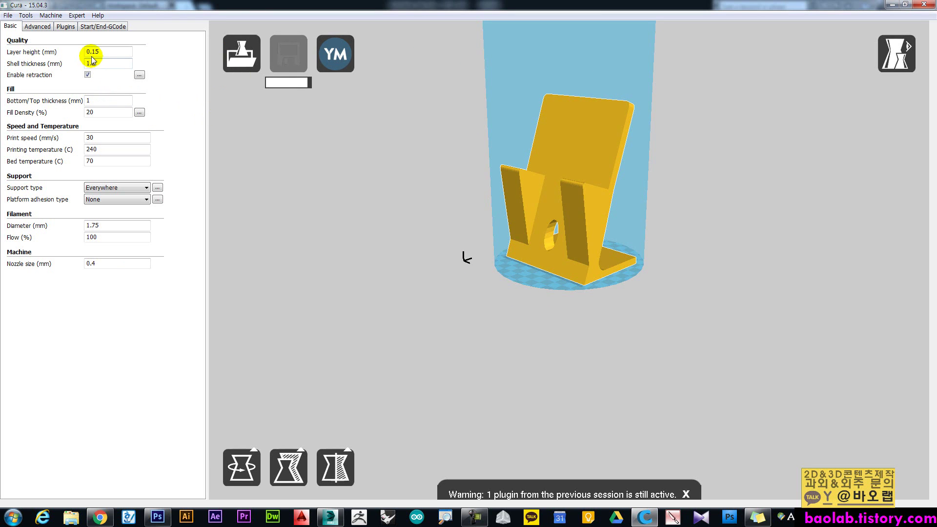
pyautogui.moveTo(427, 205); pyautogui.dragTo(423, 198, button='right')
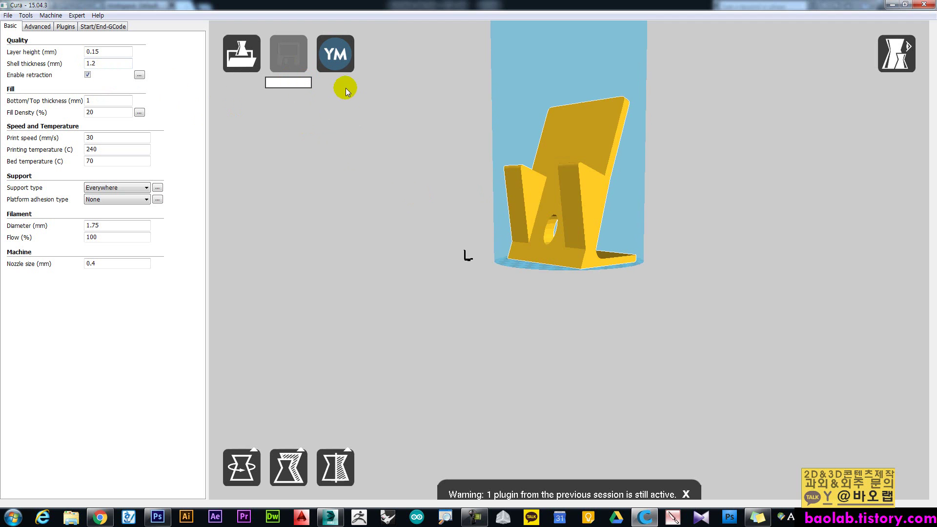
pyautogui.moveTo(326, 92); pyautogui.dragTo(163, 48, button='right')
# Change the printer to the machine profile with the box-shaped build volume and 0.8 mm nozzle
pyautogui.click(51, 15)
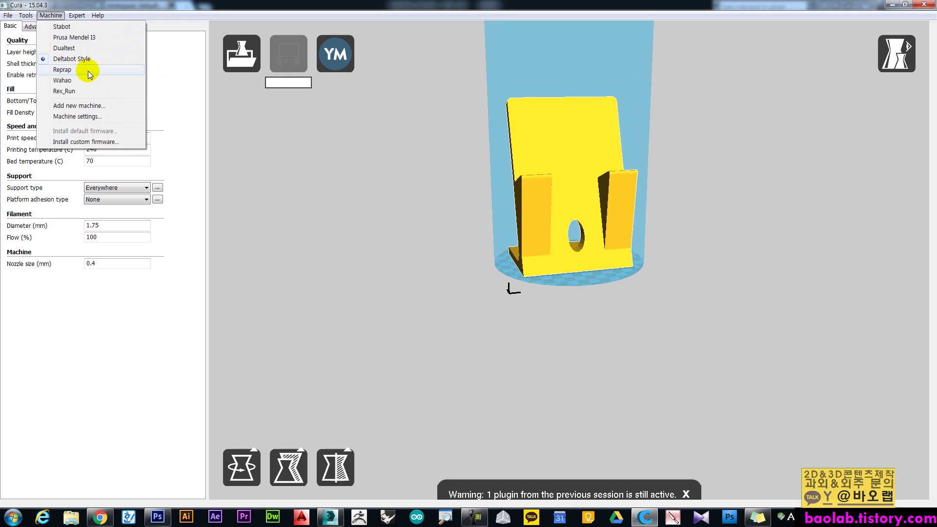
pyautogui.click(90, 87)
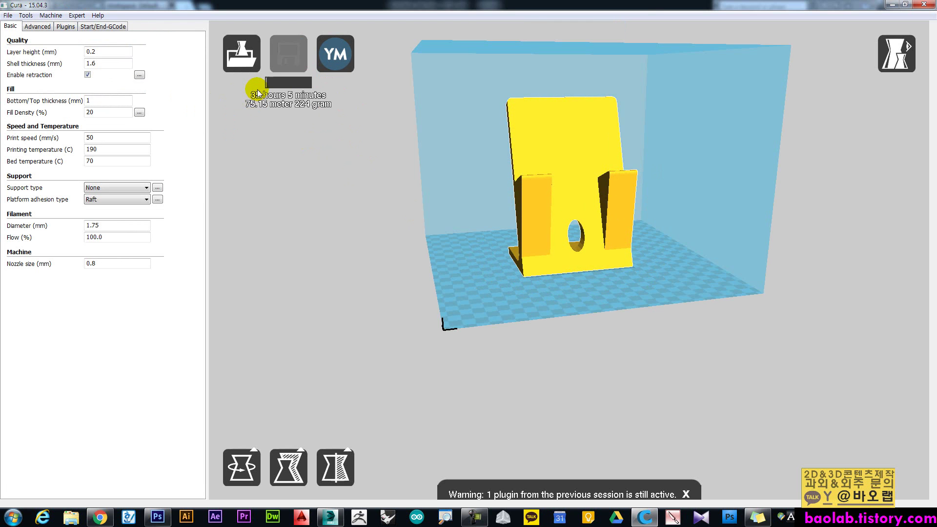
pyautogui.moveTo(299, 108); pyautogui.dragTo(247, 232, button='right')
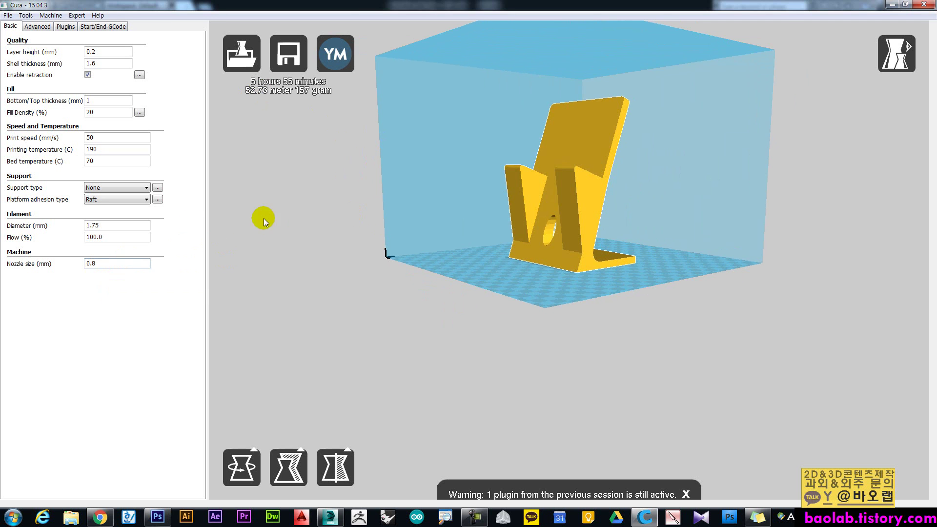
pyautogui.moveTo(318, 236); pyautogui.dragTo(343, 228, button='right')
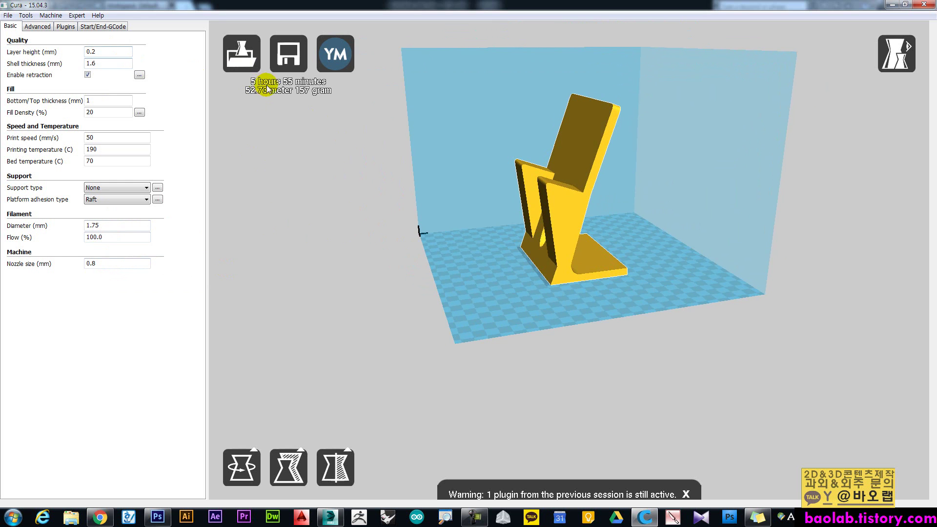
pyautogui.moveTo(351, 161); pyautogui.dragTo(485, 162, button='right')
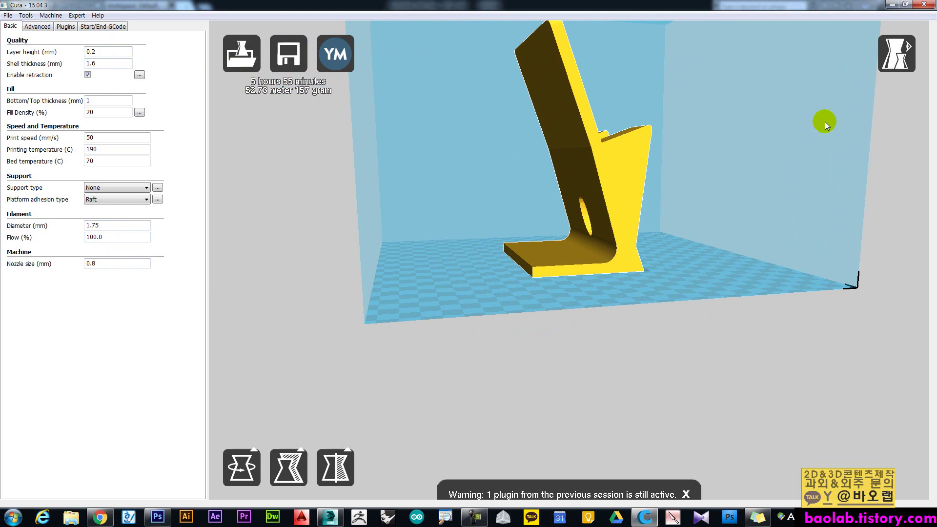
# Examine the stand's sliced layers in the Layers view and return to the Normal model view
pyautogui.click(896, 54)
pyautogui.click(906, 184)
pyautogui.moveTo(734, 318); pyautogui.dragTo(712, 302, button='right')
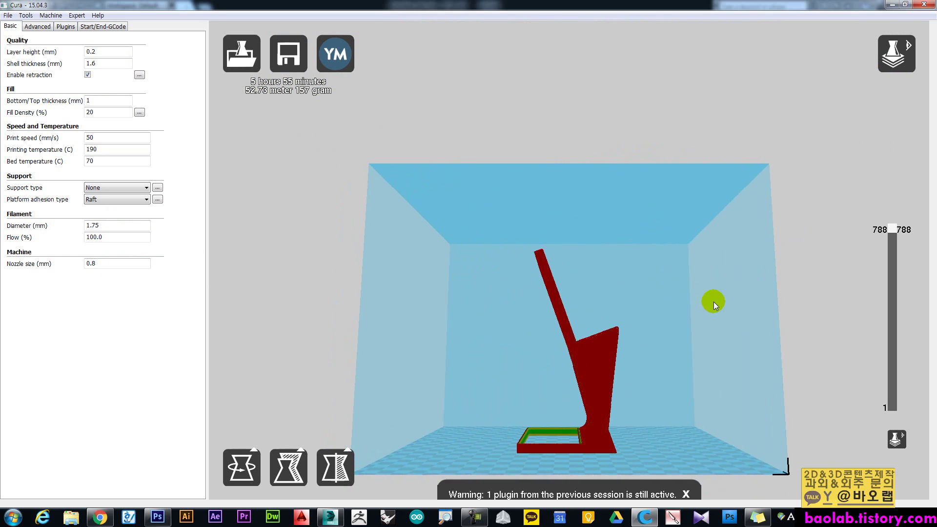
pyautogui.moveTo(889, 242); pyautogui.dragTo(865, 221)
pyautogui.moveTo(865, 221); pyautogui.dragTo(860, 168, button='right')
pyautogui.click(893, 72)
pyautogui.click(900, 88)
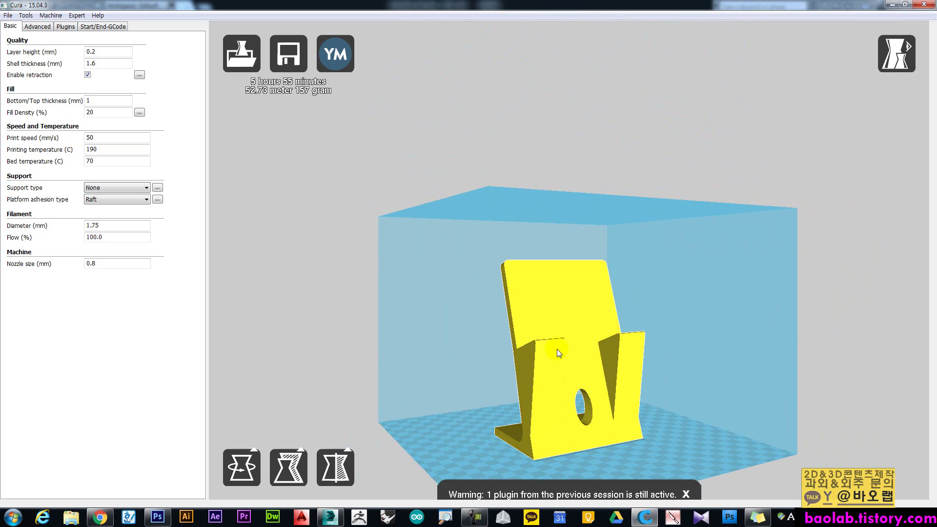
# Delete the phone stand from the print platform and switch back to 3ds Max
pyautogui.scroll(-3, 534, 370)
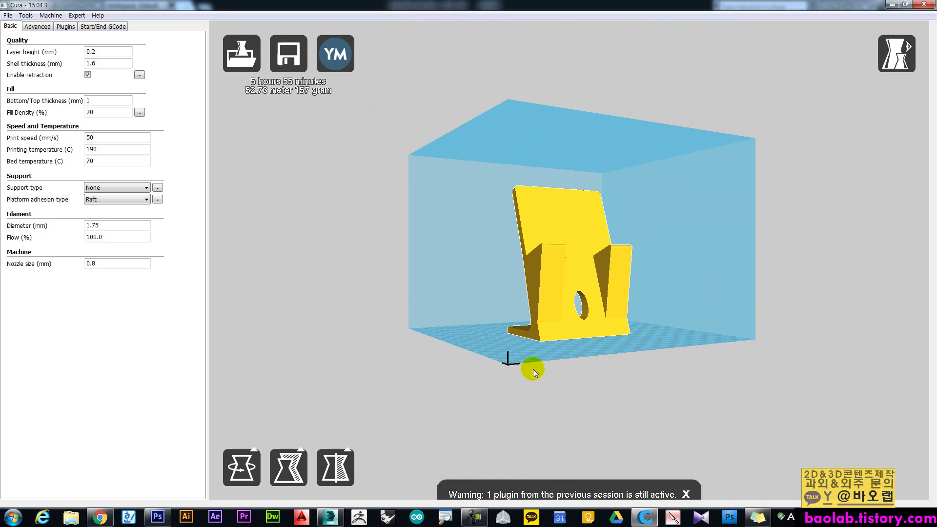
pyautogui.press('Delete')
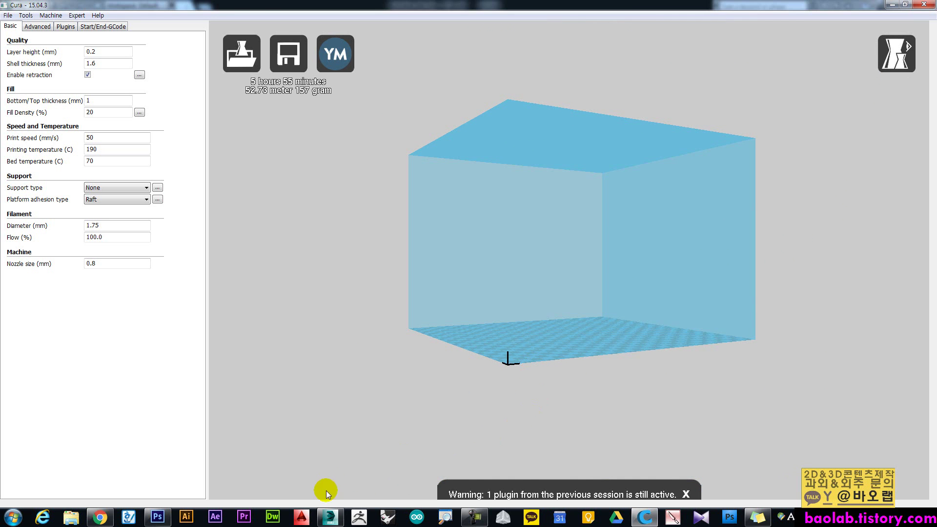
pyautogui.click(330, 517)
pyautogui.moveTo(432, 310); pyautogui.dragTo(342, 234, button='middle')
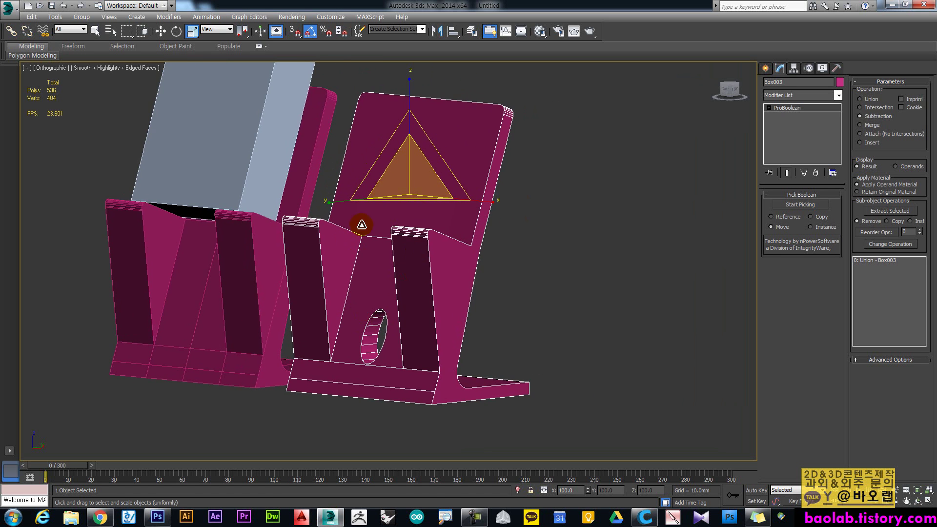
# Duplicate the phone stand with the round hole as a separate copy beside it along the X axis
pyautogui.click(398, 178)
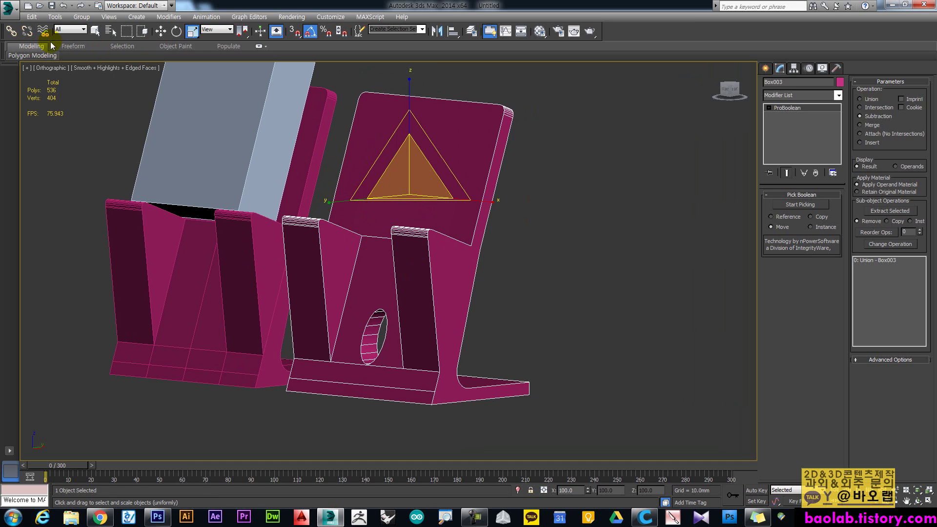
pyautogui.click(160, 32)
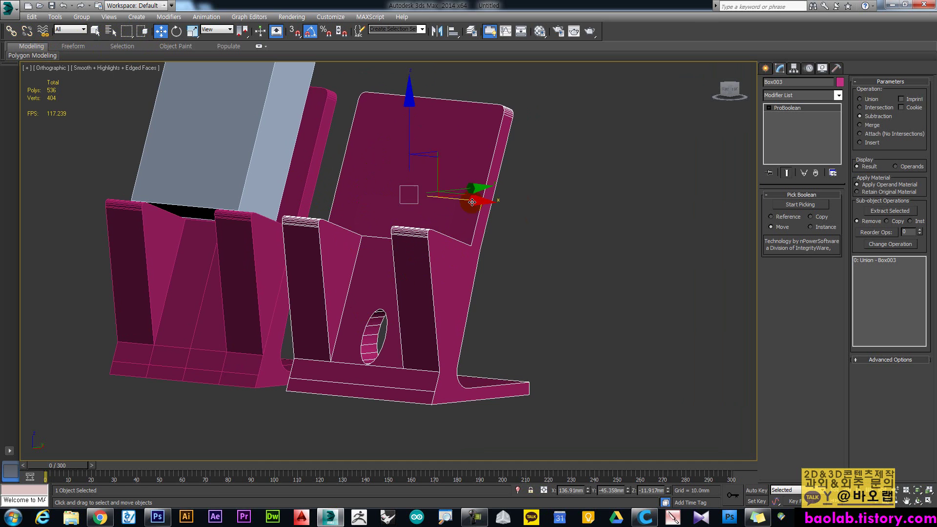
pyautogui.keyDown('shift'); pyautogui.moveTo(472, 200); pyautogui.dragTo(701, 222); pyautogui.keyUp('shift')
pyautogui.click(469, 301)
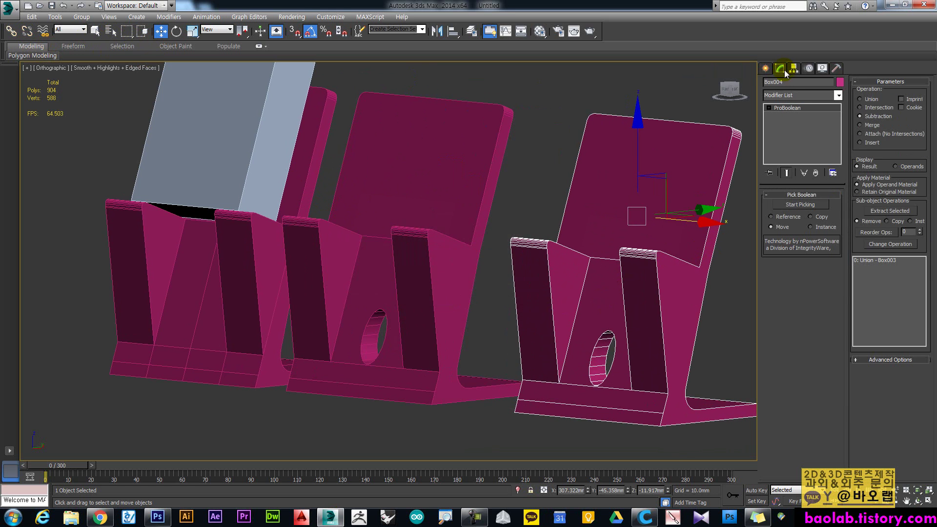
# Create a Text spline reading BAOLAB on the ground in front of the copied stand
pyautogui.click(765, 68)
pyautogui.moveTo(745, 89); pyautogui.dragTo(627, 60, button='middle')
pyautogui.click(776, 97)
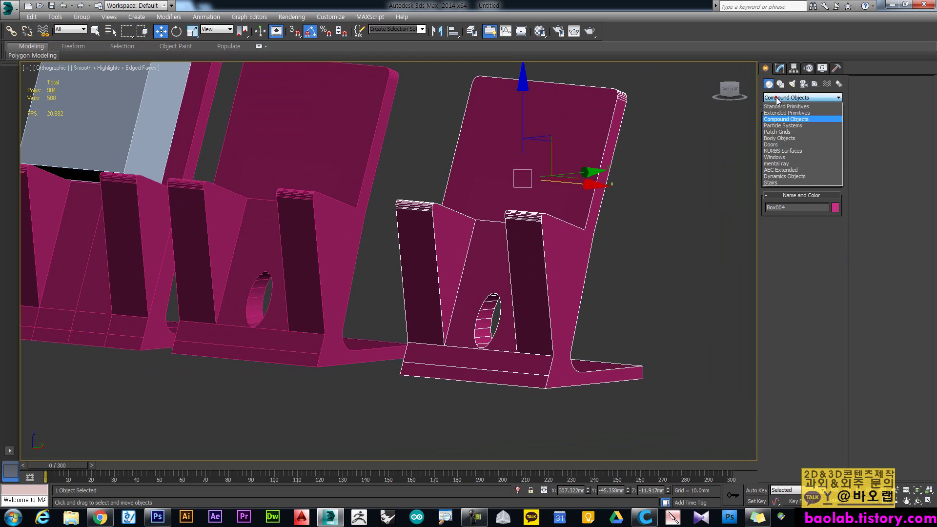
pyautogui.click(780, 84)
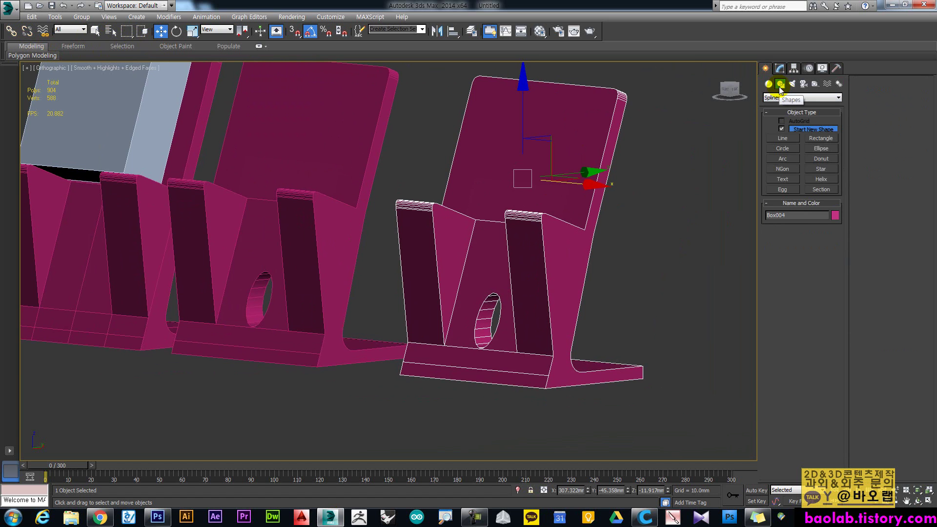
pyautogui.click(782, 179)
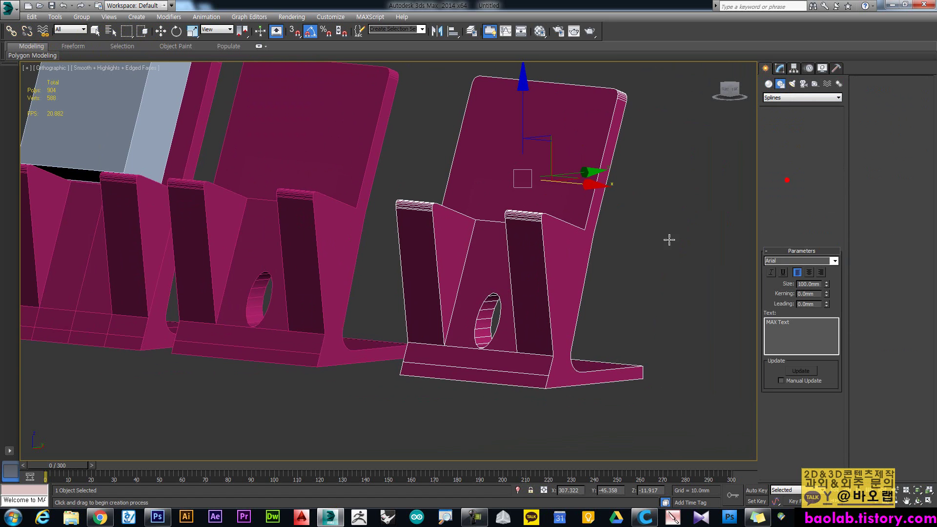
pyautogui.click(728, 92)
pyautogui.click(515, 406)
pyautogui.moveTo(808, 323); pyautogui.dragTo(765, 322)
pyautogui.write('d')
pyautogui.press('BackSpace')
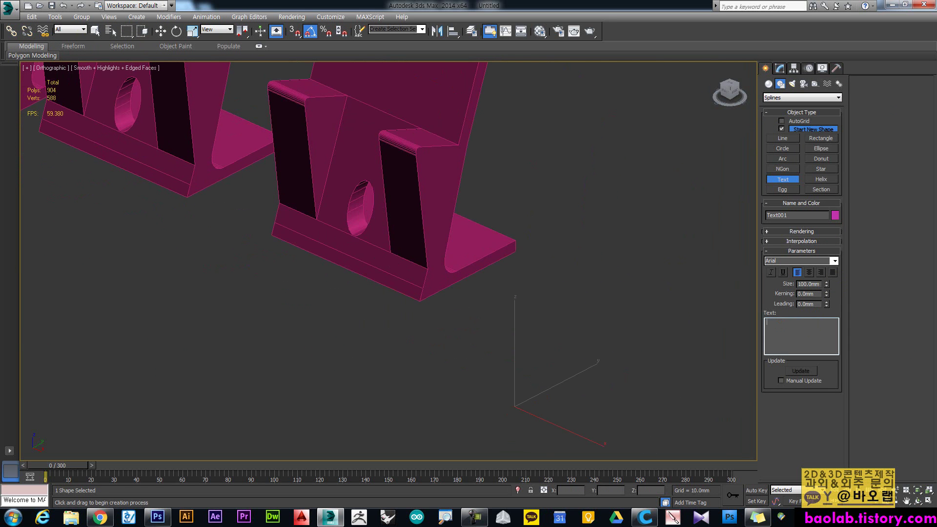
pyautogui.write('BAOLAB')
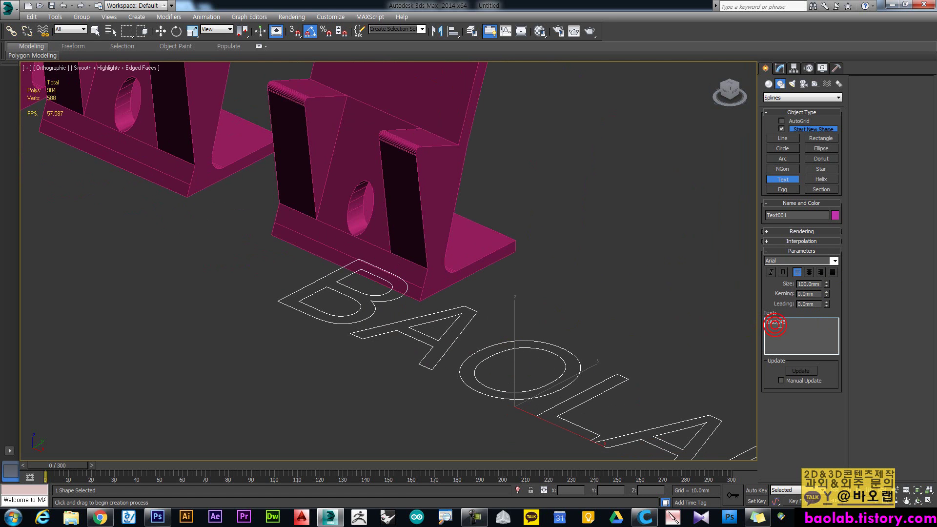
# Apply an Extrude modifier to the BAOLAB text with an amount of 13.5 mm
pyautogui.click(779, 70)
pyautogui.scroll(-3, 611, 232)
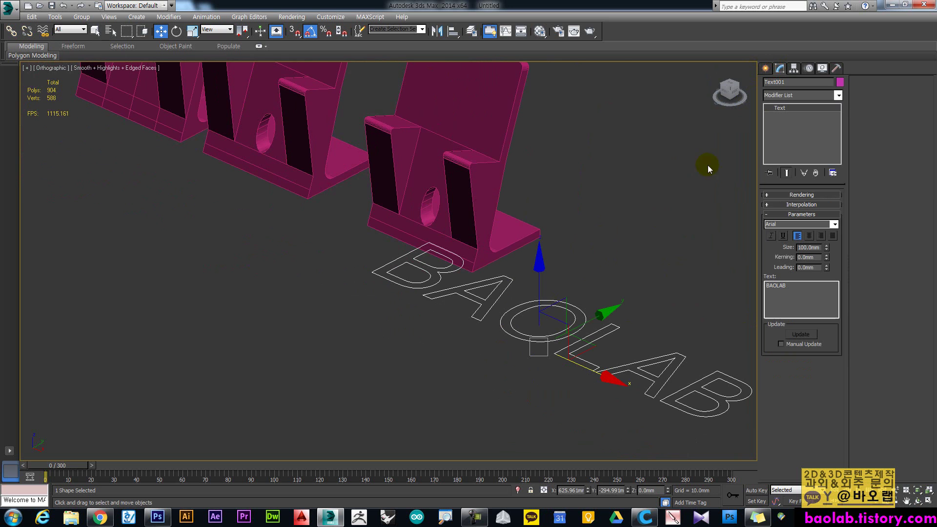
pyautogui.click(786, 95)
pyautogui.scroll(-10, 790, 117)
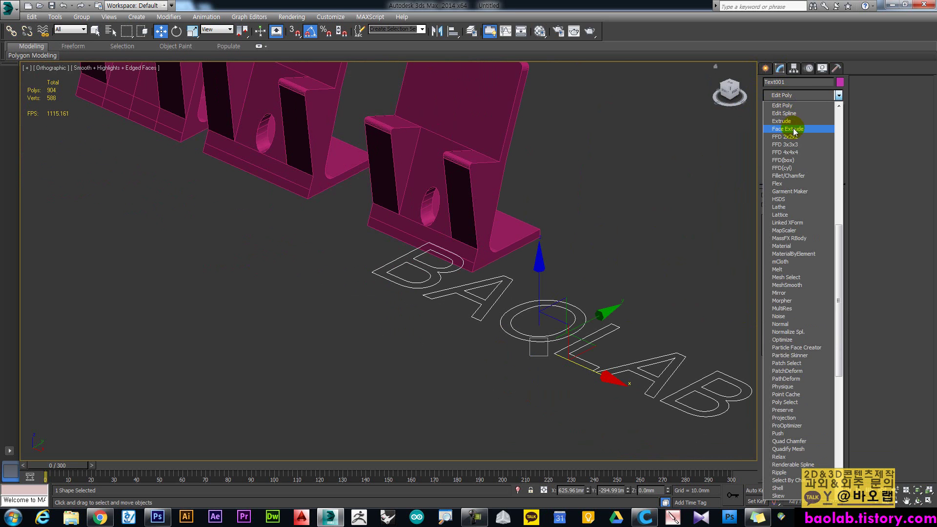
pyautogui.click(795, 122)
pyautogui.moveTo(829, 208); pyautogui.dragTo(827, 200)
# Rotate the extruded text 70 degrees about X to stand it up and align it with the copied stand
pyautogui.press('e')
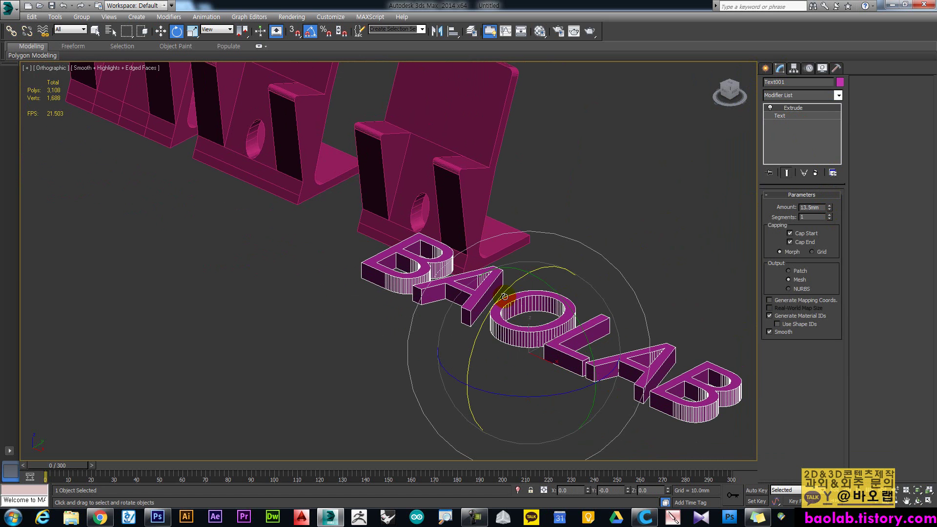
pyautogui.moveTo(505, 299); pyautogui.dragTo(482, 330)
pyautogui.hotkey('alt', 'a')
pyautogui.click(450, 131)
pyautogui.click(479, 336)
# Move the text onto the front face of the copied stand's backrest
pyautogui.press('w')
pyautogui.moveTo(456, 195); pyautogui.dragTo(485, 301, button='middle')
pyautogui.moveTo(470, 259); pyautogui.dragTo(495, 249)
pyautogui.scroll(5, 495, 250)
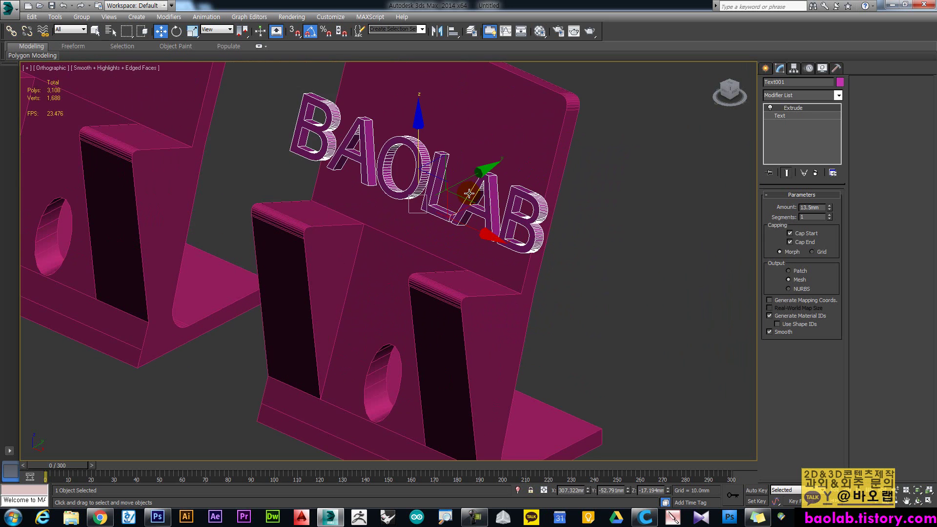
pyautogui.moveTo(466, 176); pyautogui.dragTo(484, 167)
# Switch the rotation's reference coordinate system and turn the text within the backrest's plane so it runs diagonally upward
pyautogui.press('e')
pyautogui.click(210, 30)
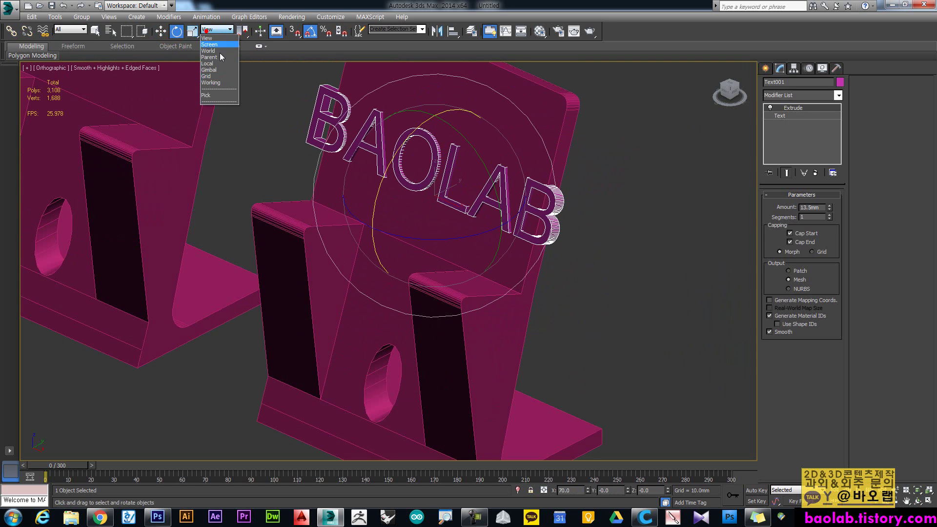
pyautogui.click(208, 68)
pyautogui.moveTo(498, 160); pyautogui.dragTo(449, 191)
# Reposition the slanted text so its letters protrude slightly from the backrest's front face, and deselect it
pyautogui.press('w')
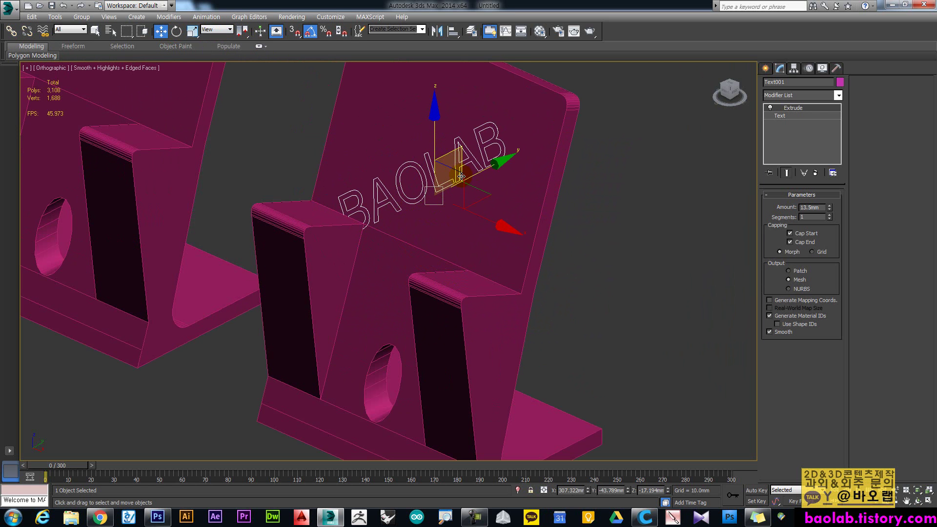
pyautogui.click(462, 184)
pyautogui.moveTo(462, 180)
pyautogui.mouseDown()
pyautogui.moveTo(453, 137)
pyautogui.moveTo(486, 142)
pyautogui.mouseUp()
pyautogui.click(541, 187)
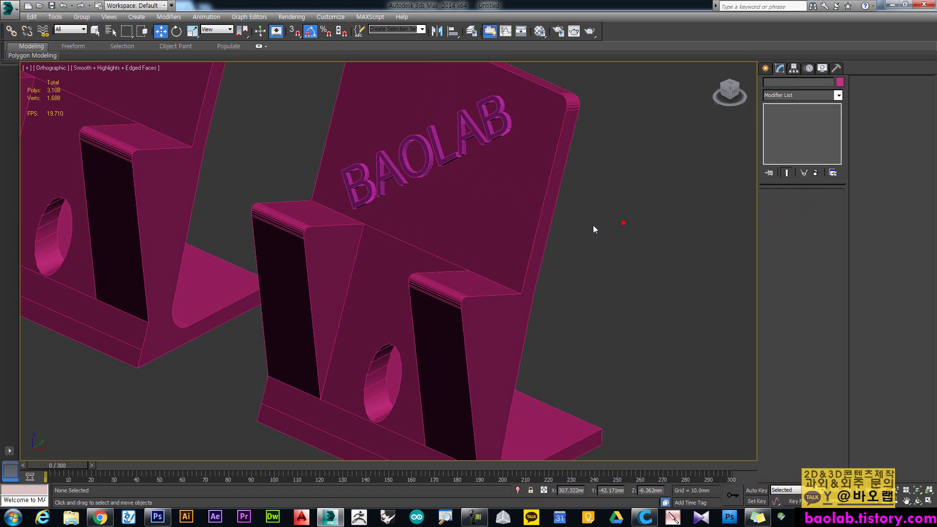
# Subtract the BAOLAB text from the copied stand with ProBoolean and finish picking operands
pyautogui.moveTo(676, 106); pyautogui.dragTo(737, 157, button='middle')
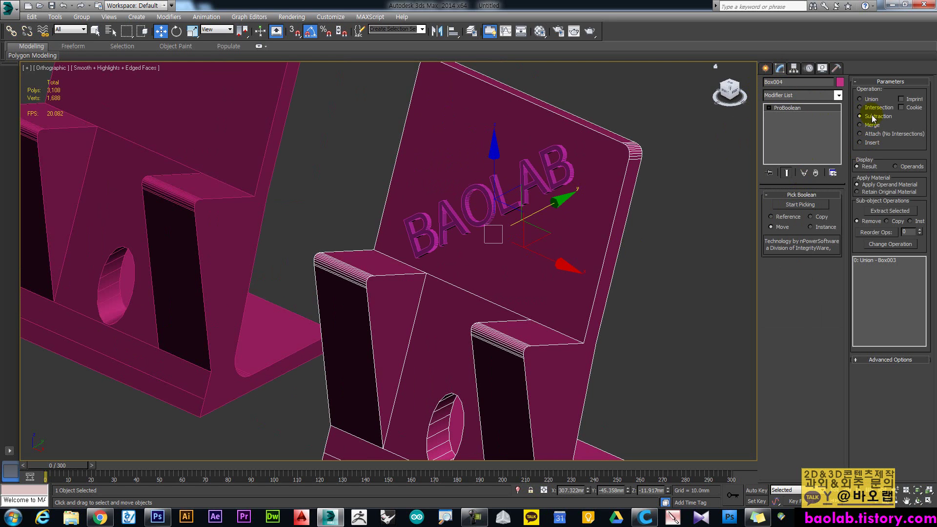
pyautogui.click(800, 204)
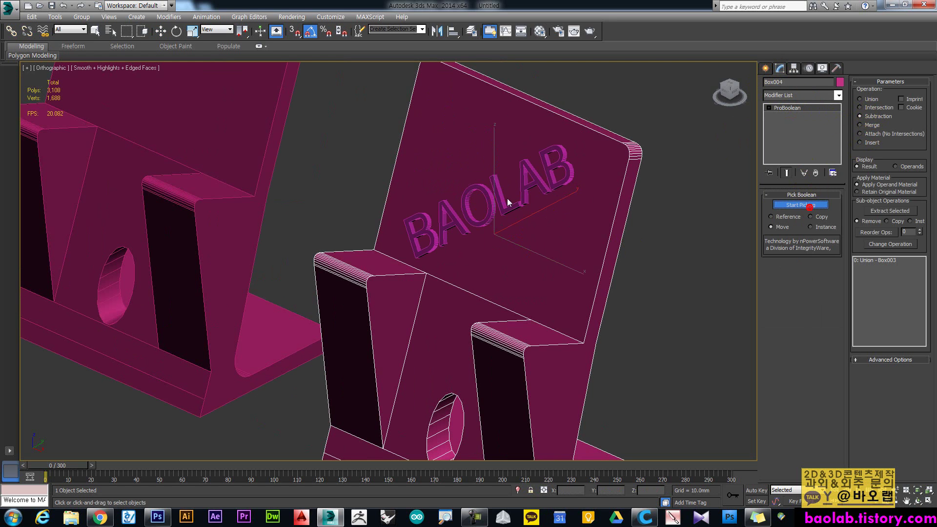
pyautogui.click(523, 185)
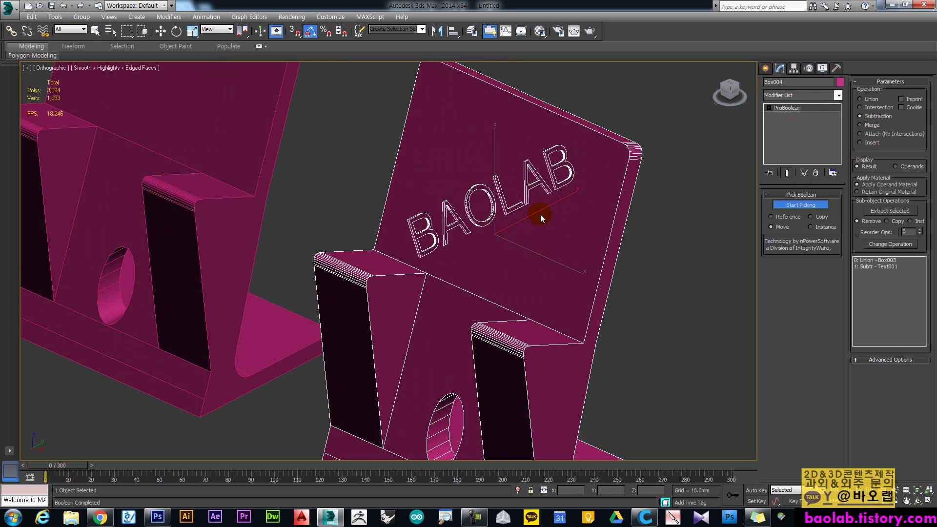
pyautogui.click(706, 156)
pyautogui.moveTo(414, 167)
pyautogui.keyDown('alt'); pyautogui.mouseDown(button='middle')
pyautogui.moveTo(456, 141)
pyautogui.moveTo(429, 157)
pyautogui.mouseUp(button='middle'); pyautogui.keyUp('alt')
pyautogui.keyDown('alt'); pyautogui.moveTo(494, 258); pyautogui.dragTo(516, 230, button='middle'); pyautogui.keyUp('alt')
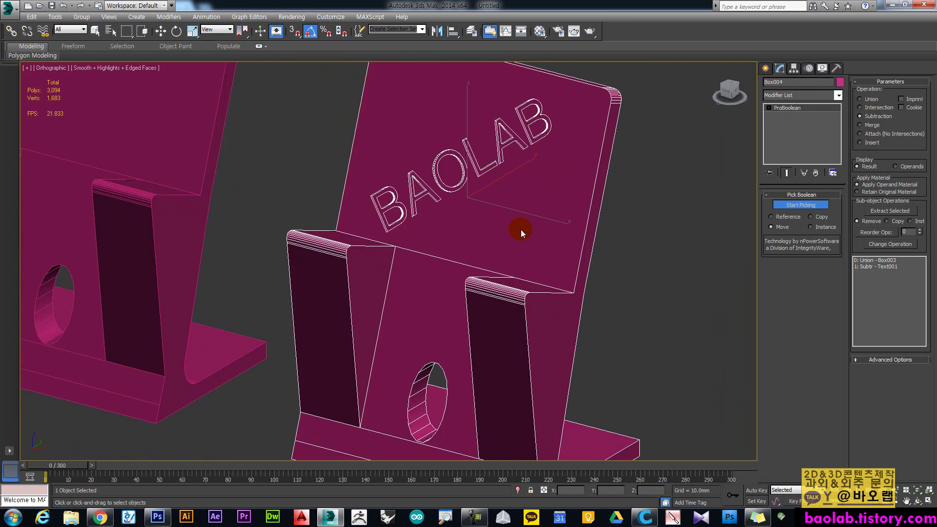
pyautogui.scroll(-2, 520, 232)
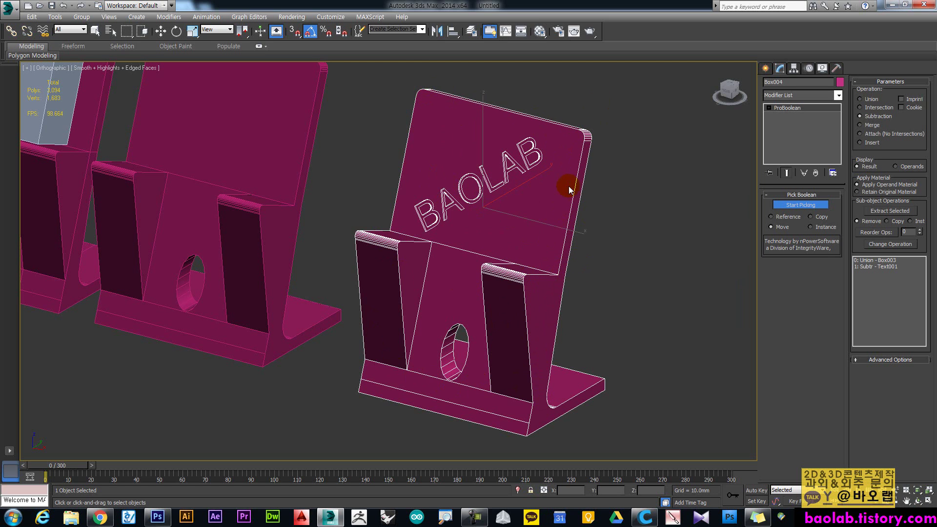
pyautogui.moveTo(365, 261); pyautogui.dragTo(413, 279, button='middle')
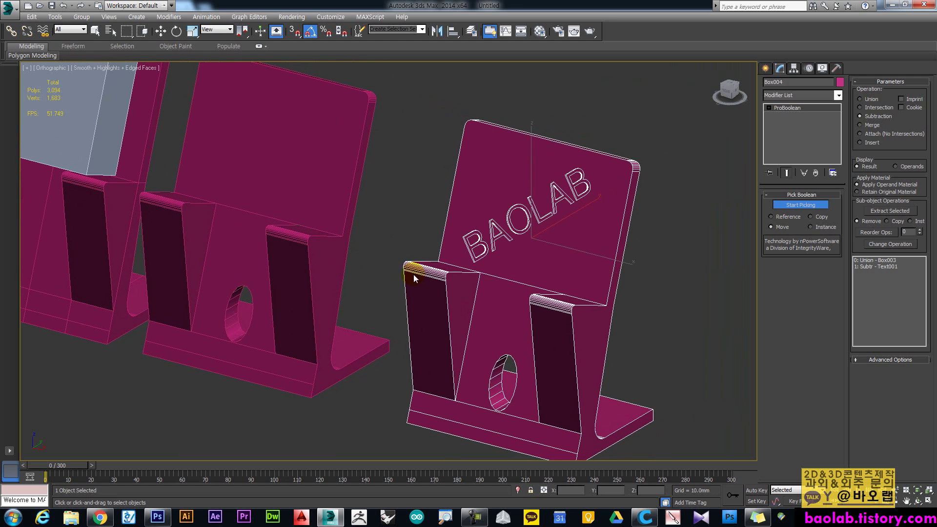
pyautogui.click(783, 202)
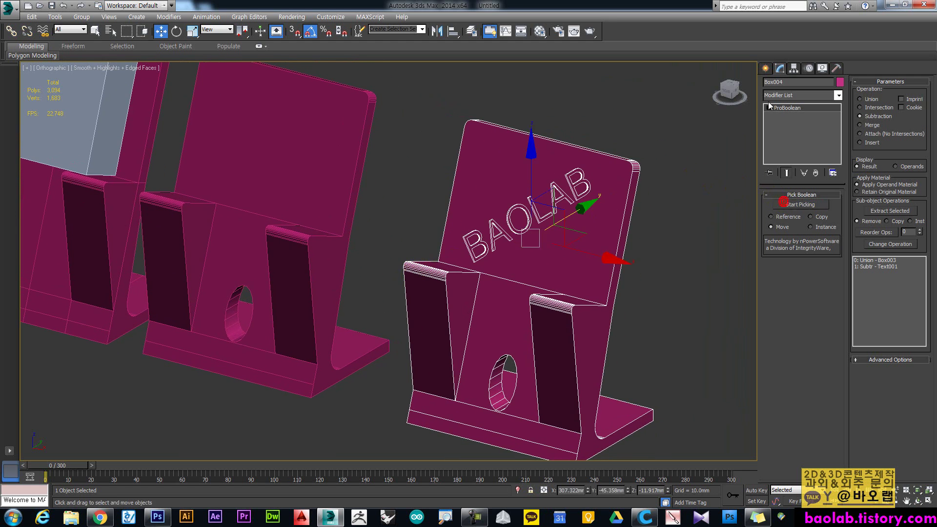
pyautogui.click(766, 69)
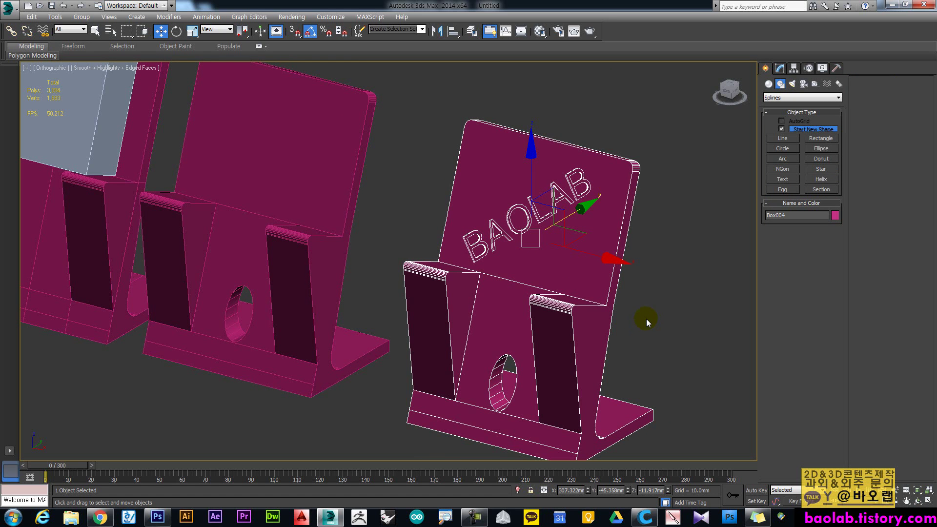
pyautogui.click(626, 314)
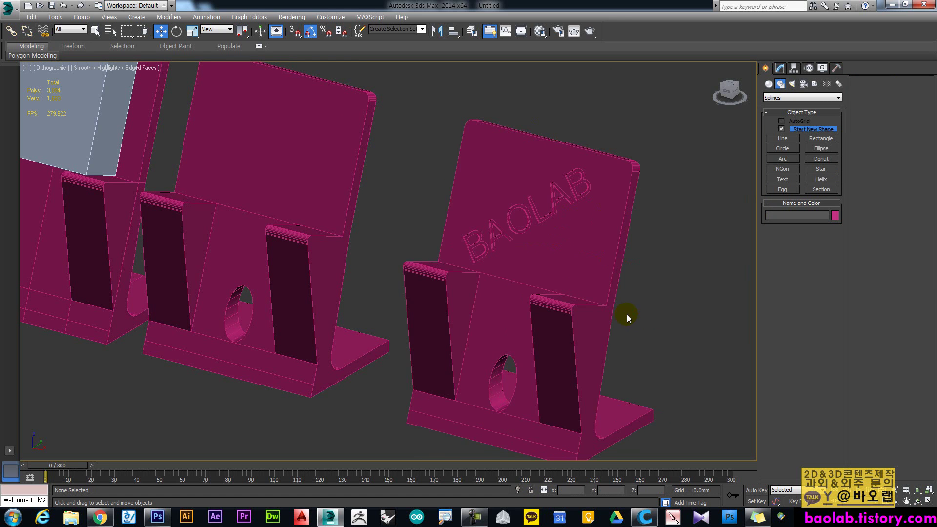
pyautogui.click(602, 318)
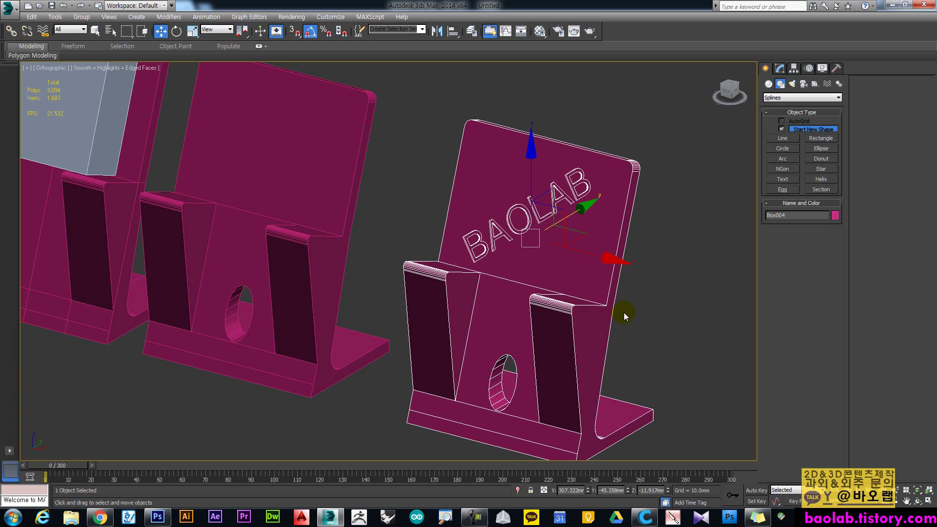
pyautogui.click(624, 312)
pyautogui.click(608, 305)
pyautogui.click(623, 308)
pyautogui.click(611, 307)
pyautogui.click(636, 332)
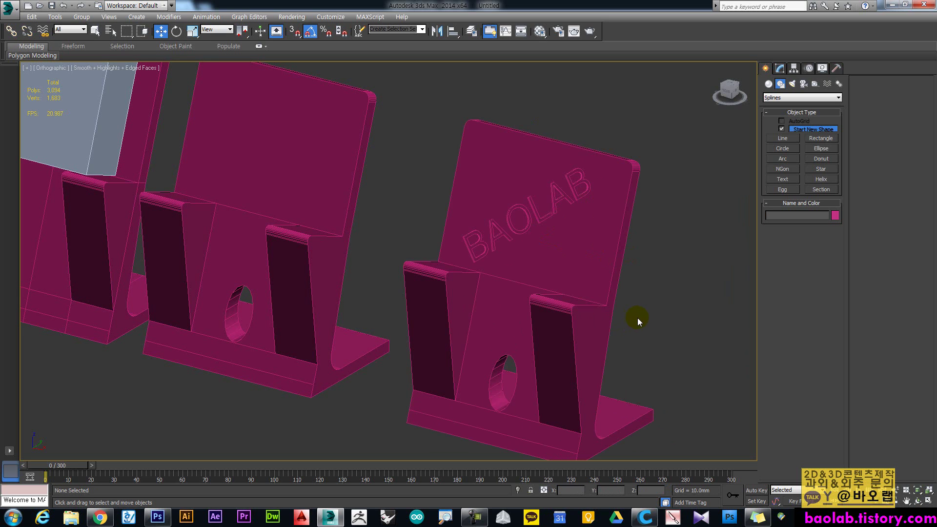